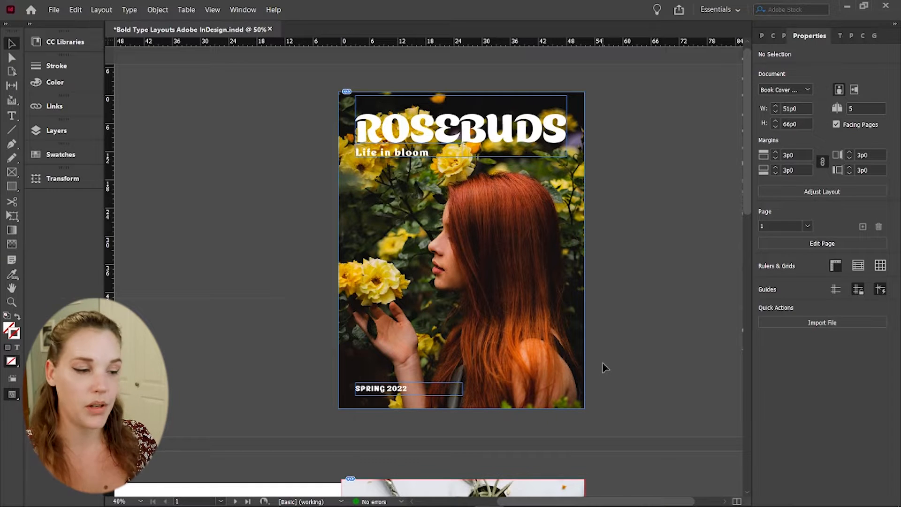
- Show the layout guides and go to the spread with pages 2 and 3
{"action": "key", "text": "ctrl+semicolon"}
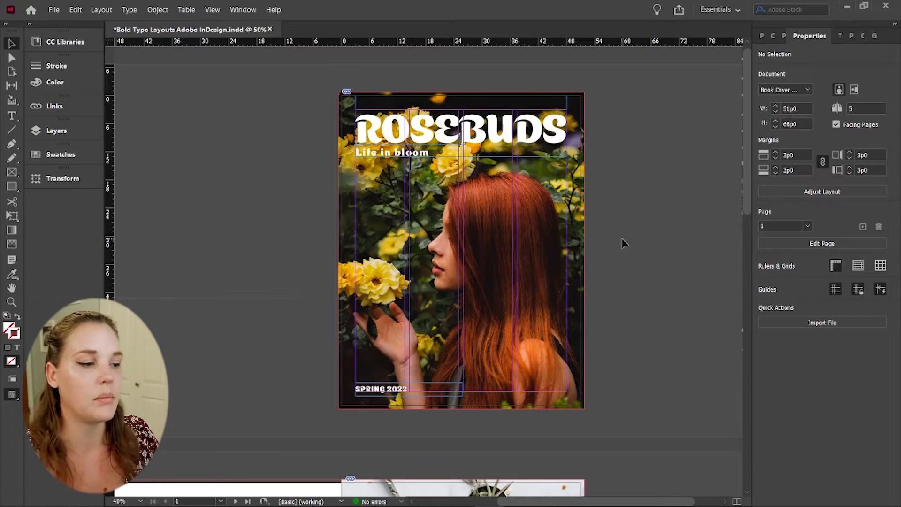
{"action": "mouse_move", "coordinate": [622, 319]}
{"action": "left_mouse_down"}
{"action": "mouse_move", "coordinate": [636, 242]}
{"action": "mouse_move", "coordinate": [628, 312]}
{"action": "left_mouse_up"}
{"action": "left_click_drag", "start_coordinate": [510, 427], "coordinate": [615, 68]}
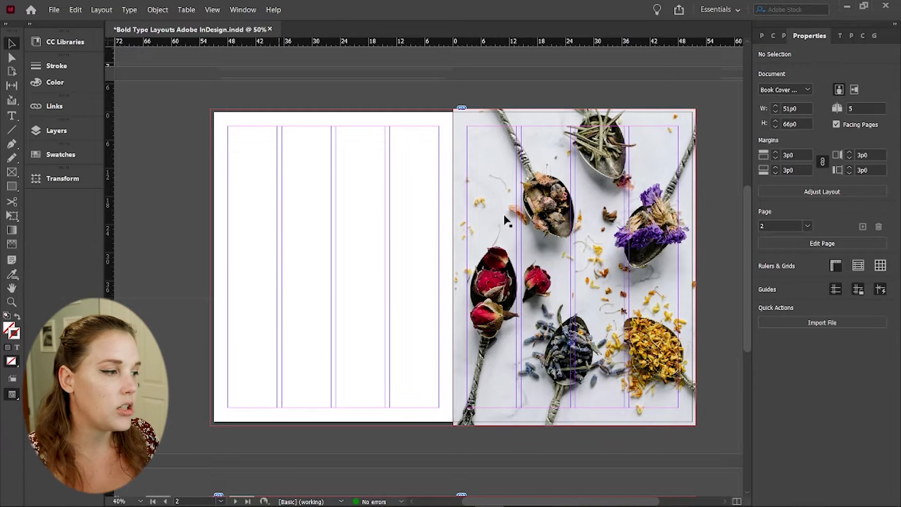
{"action": "left_click_drag", "start_coordinate": [645, 74], "coordinate": [498, 424]}
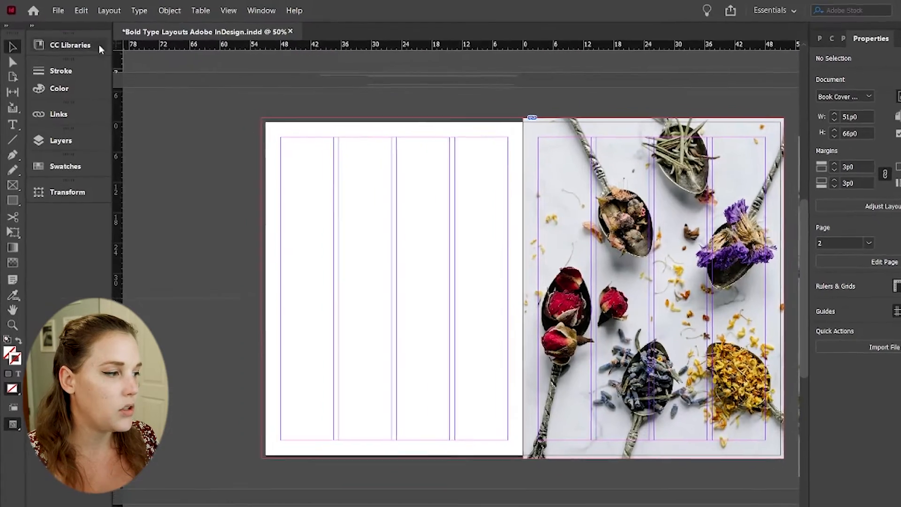
- Check the margin, column and gutter settings of the spread in Margins and Columns
{"action": "left_click", "coordinate": [101, 9]}
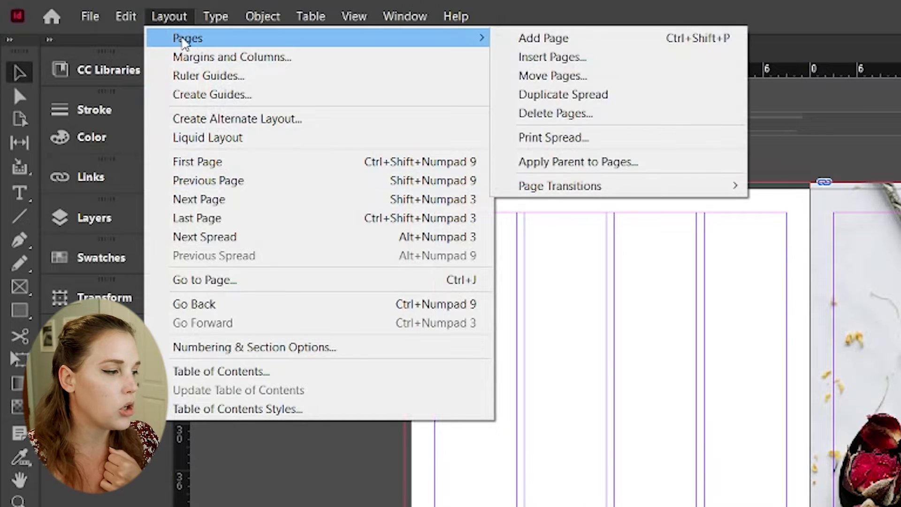
{"action": "left_click", "coordinate": [199, 56]}
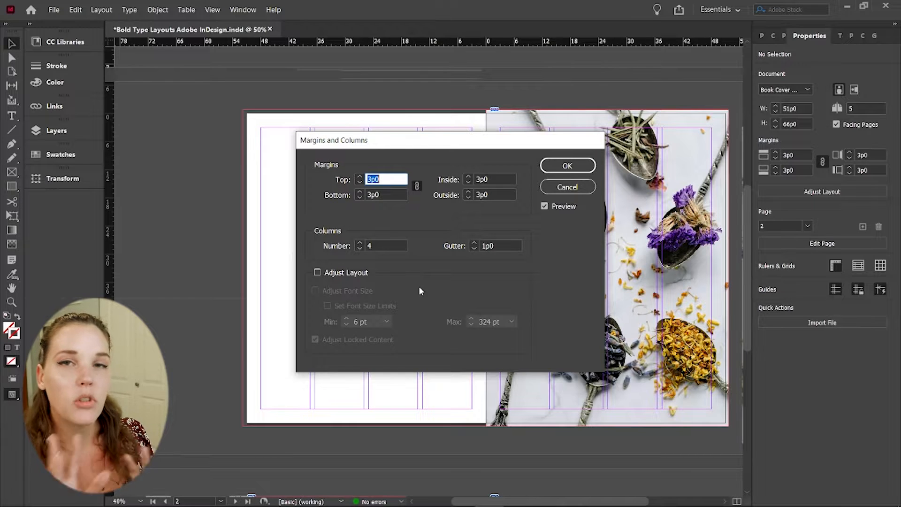
{"action": "key", "text": "Return"}
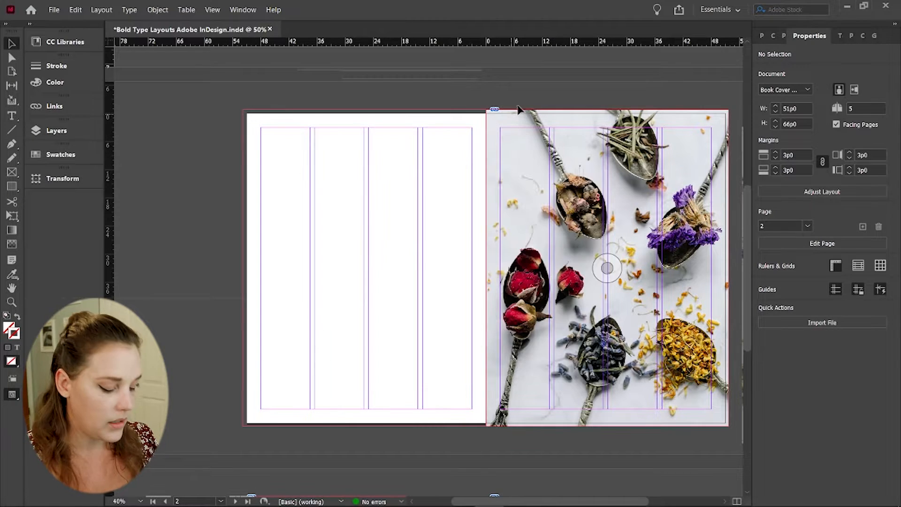
- Examine the bleed line above page 3's top edge with Layer 2 hidden, and show the layer again
{"action": "scroll", "coordinate": [573, 131], "scroll_direction": "right", "scroll_amount": 3}
{"action": "key", "text": "z"}
{"action": "left_click_drag", "start_coordinate": [529, 106], "coordinate": [568, 131]}
{"action": "scroll", "coordinate": [527, 318], "scroll_direction": "up", "scroll_amount": 1}
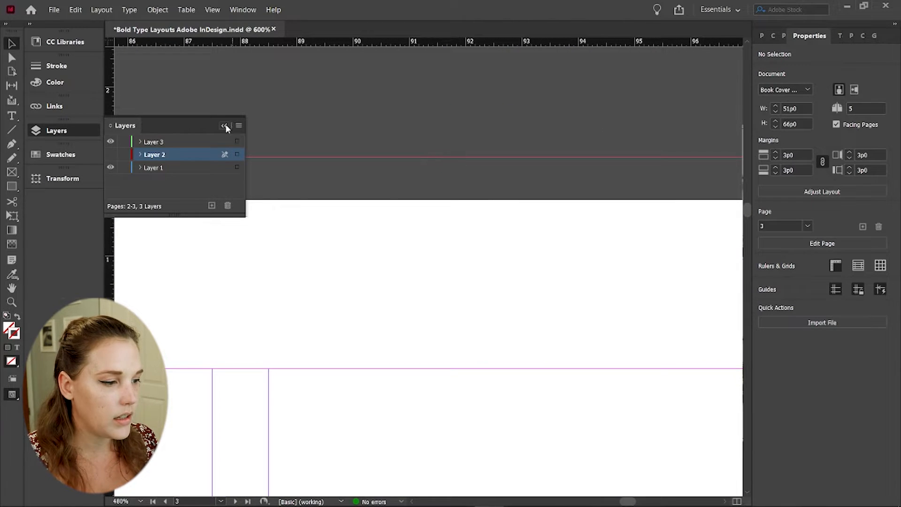
{"action": "left_click", "coordinate": [225, 126]}
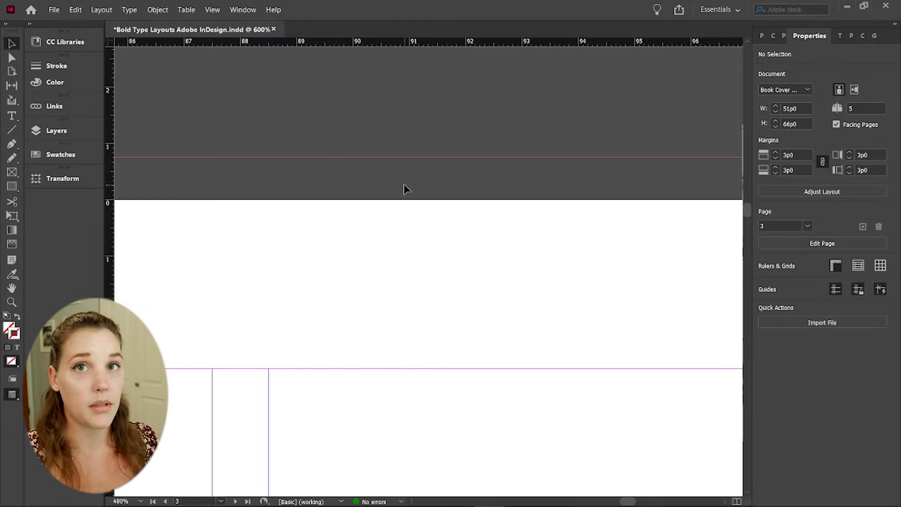
{"action": "left_click", "coordinate": [50, 131]}
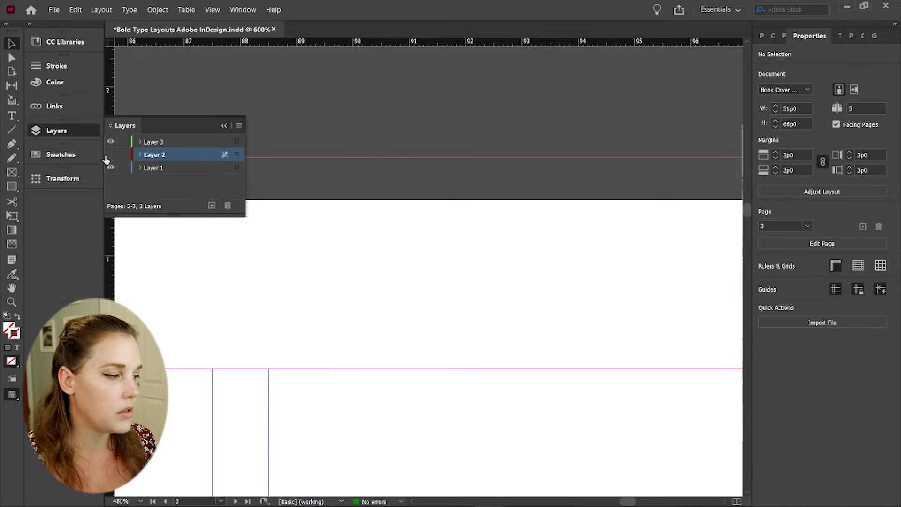
{"action": "left_click", "coordinate": [110, 165]}
{"action": "left_click", "coordinate": [53, 133]}
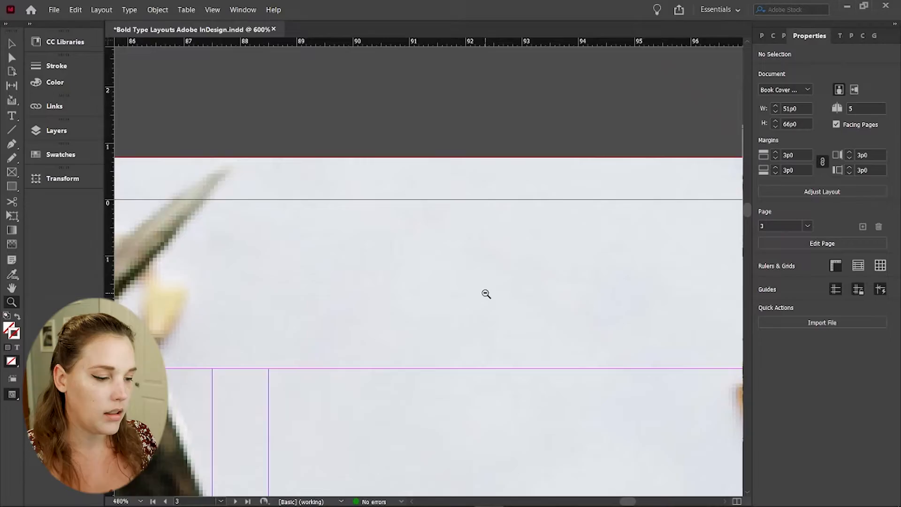
- Examine how the full-page spoon photo on page 3 sits against the bleed, margins and column guides
{"action": "left_click", "coordinate": [484, 293], "text": "alt"}
{"action": "left_click", "coordinate": [474, 305], "text": "alt"}
{"action": "left_click", "coordinate": [374, 328], "text": "alt"}
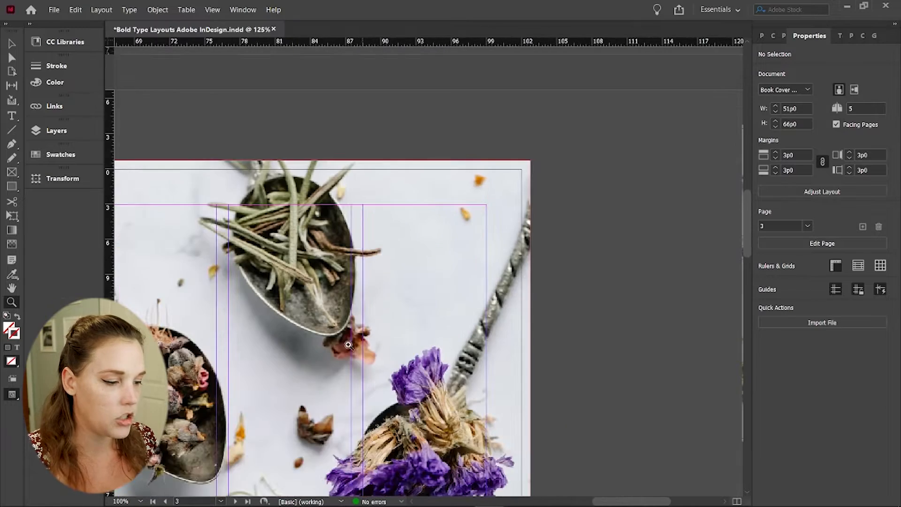
{"action": "left_click_drag", "start_coordinate": [315, 369], "coordinate": [516, 235]}
{"action": "left_click", "coordinate": [485, 266], "text": "alt"}
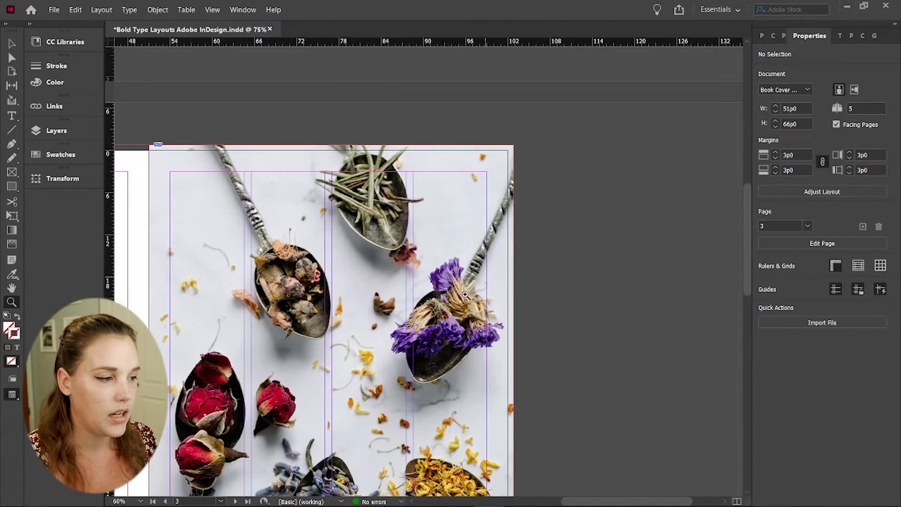
{"action": "left_click_drag", "start_coordinate": [429, 164], "coordinate": [482, 105]}
{"action": "key", "text": "v"}
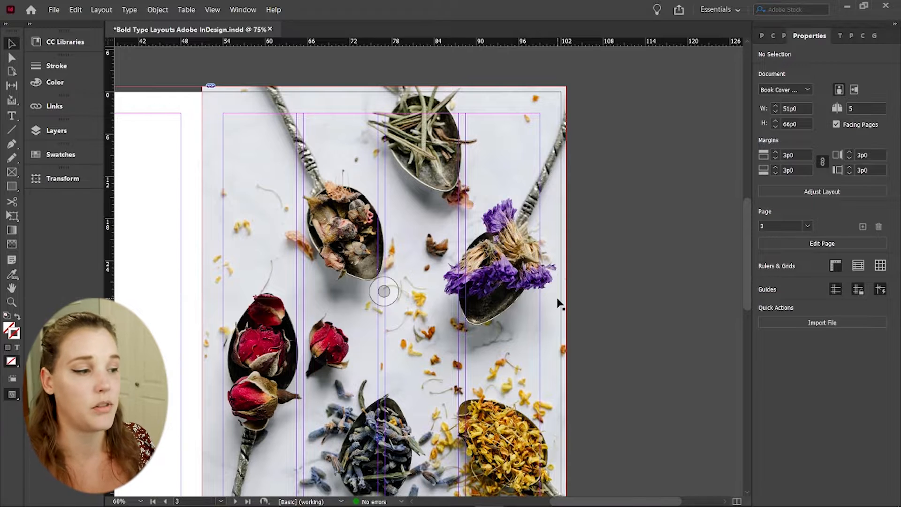
- Draw a text frame about 16 picas tall at the top of page 2, spanning all four columns between the margins
{"action": "key", "text": "shift+Page_Up"}
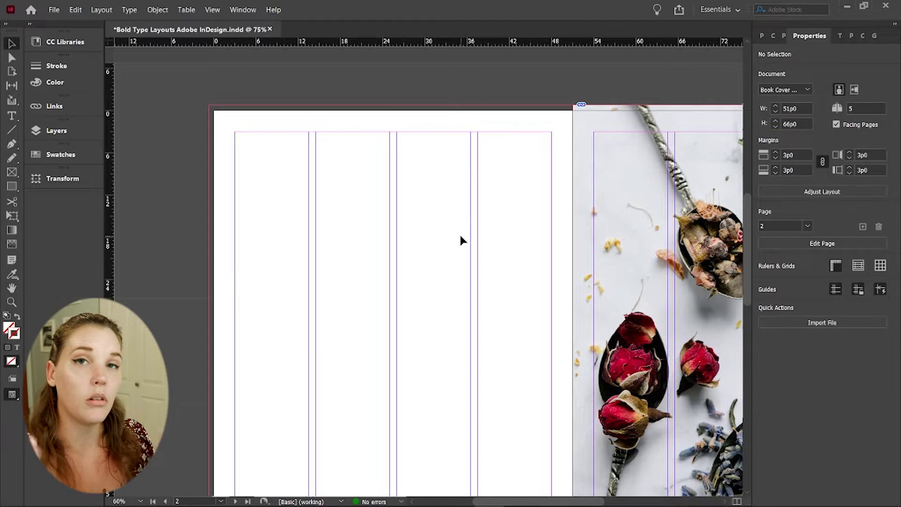
{"action": "left_click_drag", "start_coordinate": [460, 241], "coordinate": [340, 188]}
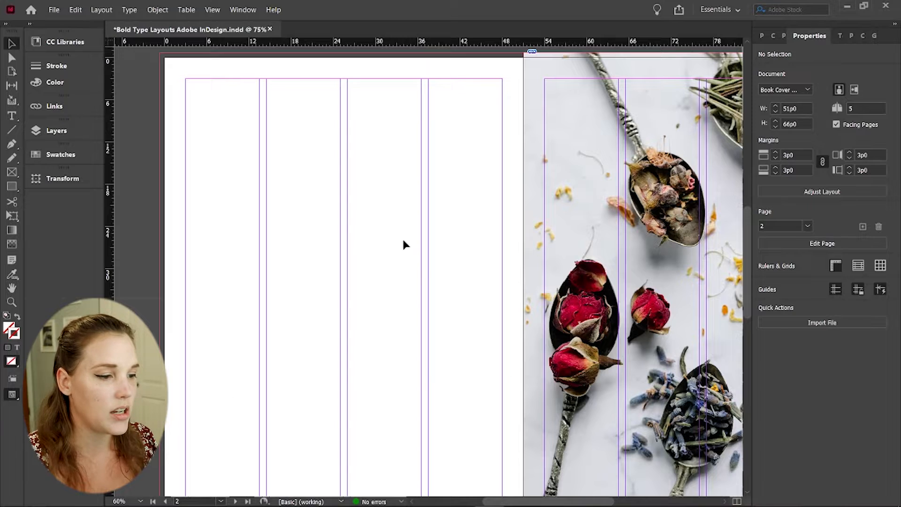
{"action": "left_click_drag", "start_coordinate": [366, 327], "coordinate": [391, 309]}
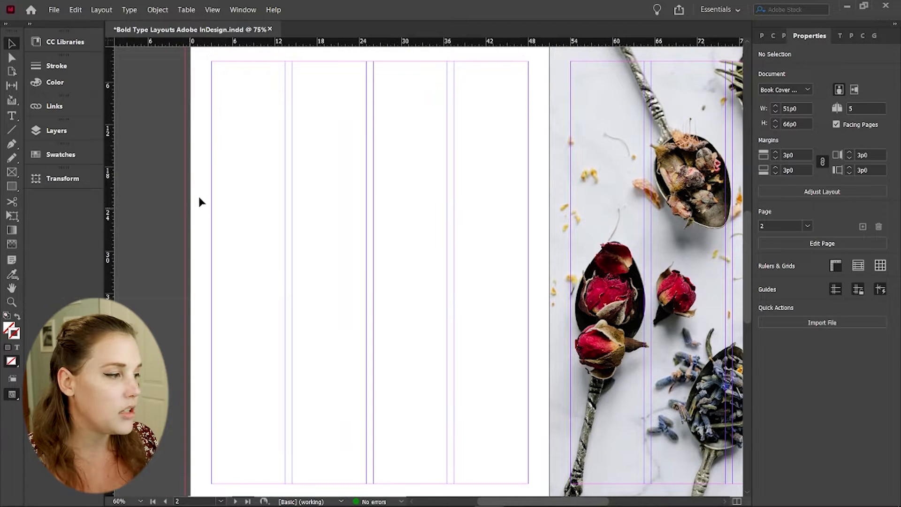
{"action": "left_click", "coordinate": [12, 116]}
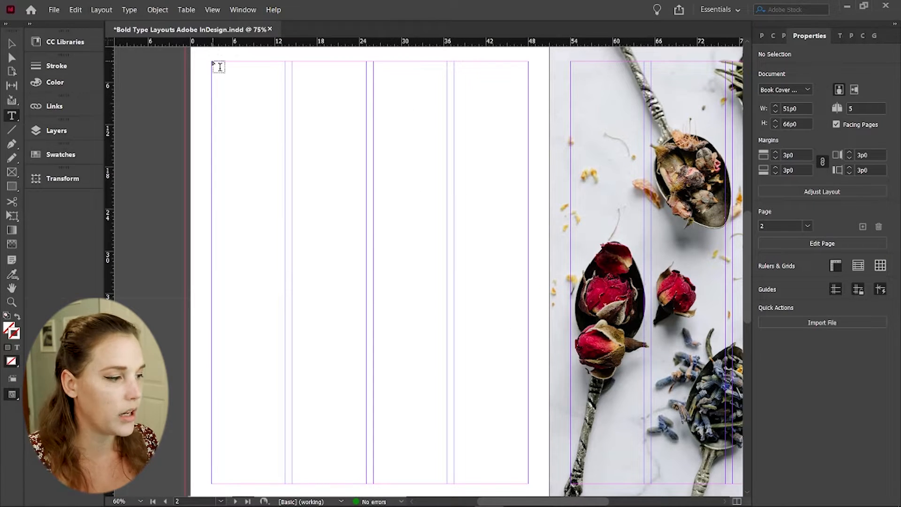
{"action": "left_click_drag", "start_coordinate": [211, 61], "coordinate": [212, 62]}
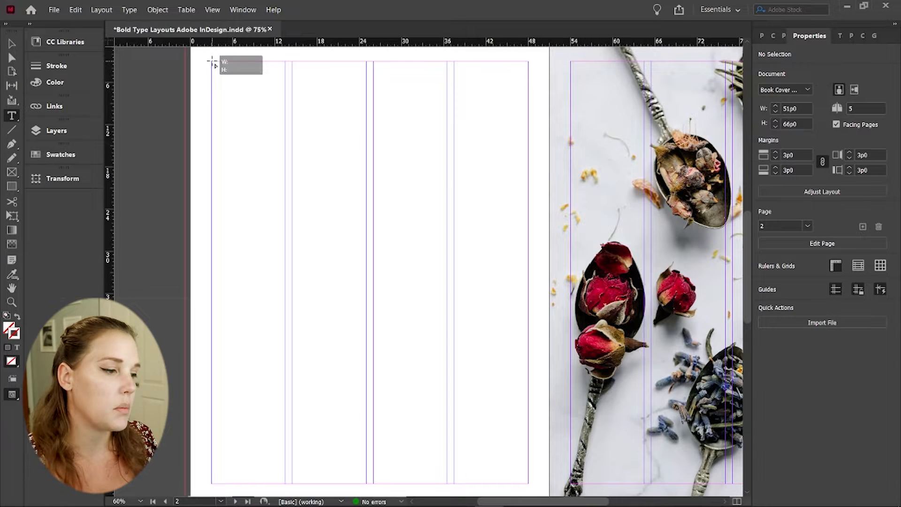
{"action": "left_click_drag", "start_coordinate": [213, 62], "coordinate": [366, 184]}
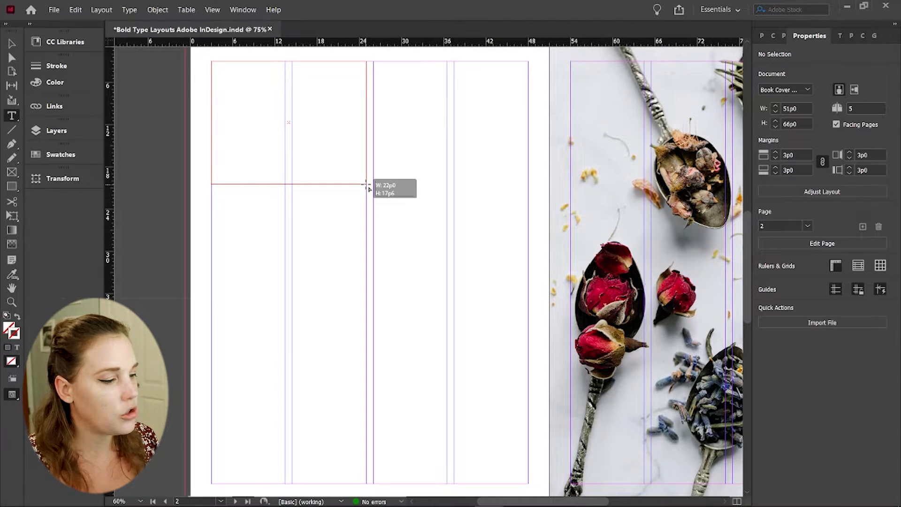
{"action": "left_click_drag", "start_coordinate": [366, 183], "coordinate": [540, 178]}
{"action": "left_click_drag", "start_coordinate": [541, 178], "coordinate": [540, 178]}
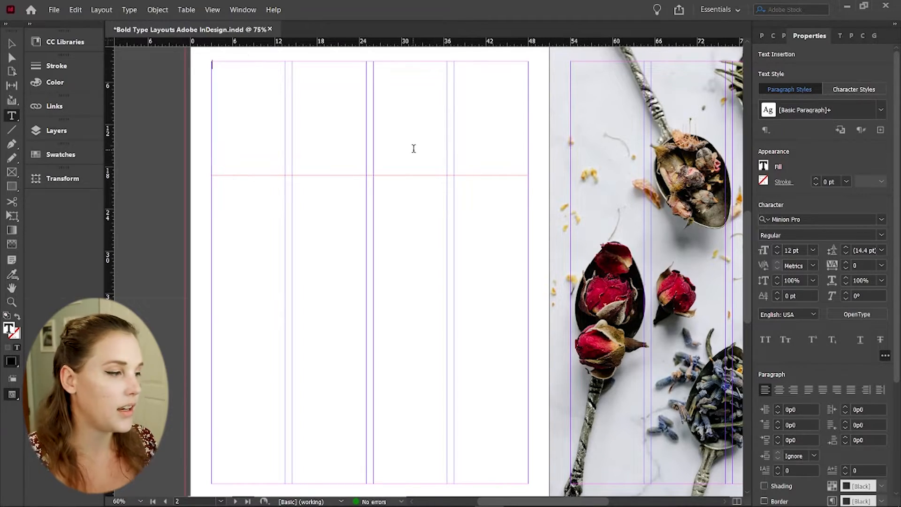
- Fill the text frame with placeholder text and replace its first letter with a capital R
{"action": "left_click", "coordinate": [129, 10]}
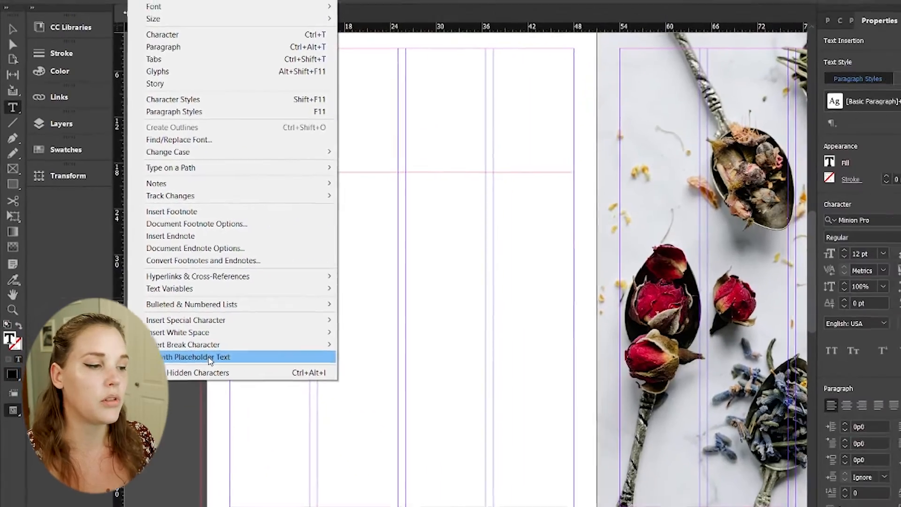
{"action": "left_click", "coordinate": [318, 434]}
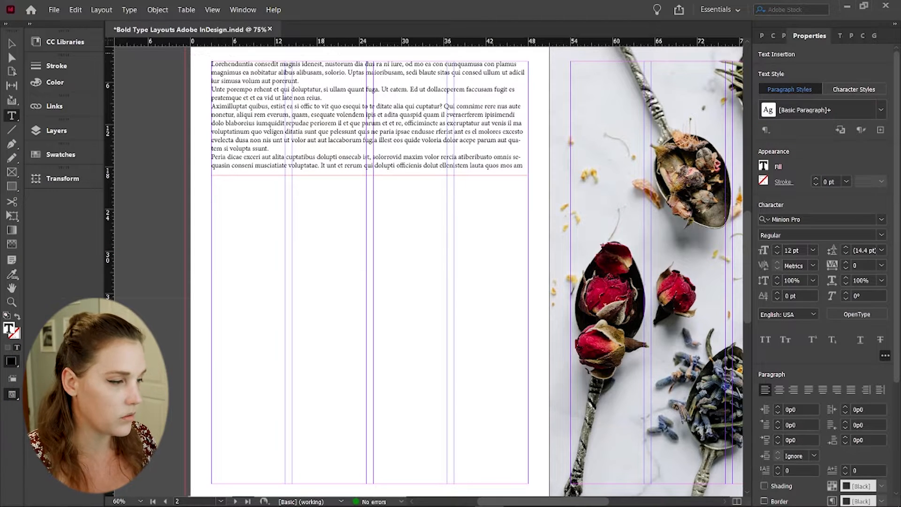
{"action": "key", "text": "BackSpace"}
{"action": "type", "text": "R"}
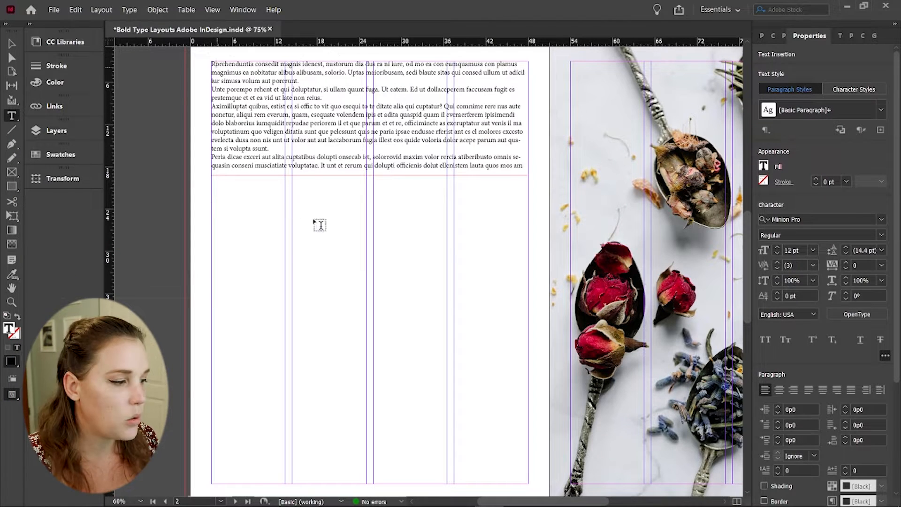
- Shorten the text frame on page 2 from its lower edge to about 13 picas tall
{"action": "left_click", "coordinate": [13, 44]}
{"action": "left_click", "coordinate": [267, 179]}
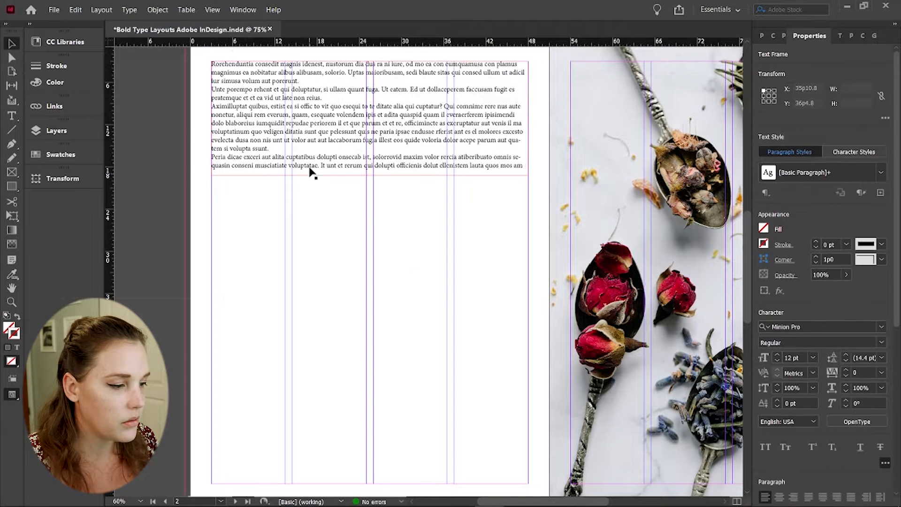
{"action": "left_click", "coordinate": [368, 168]}
{"action": "left_click_drag", "start_coordinate": [370, 175], "coordinate": [369, 150]}
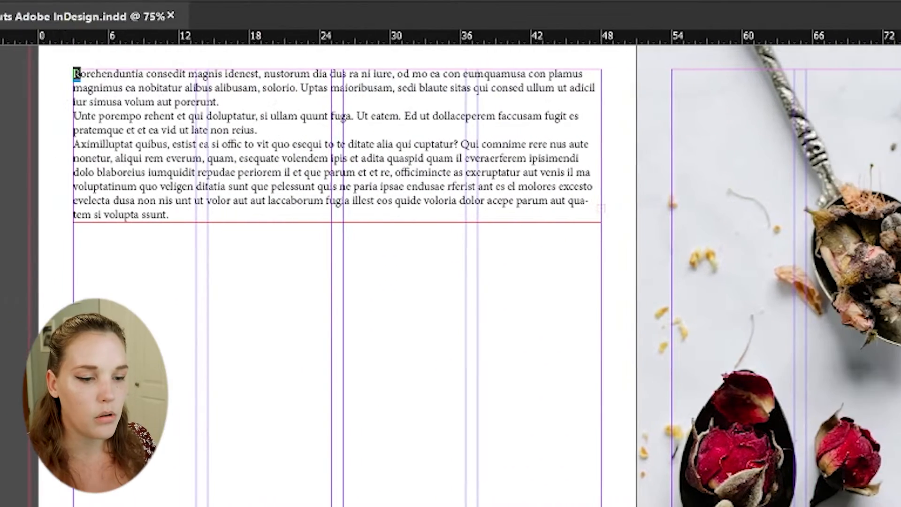
- Turn the initial R of the opening paragraph into a one-character drop cap 11 lines high
{"action": "scroll", "coordinate": [777, 223], "scroll_direction": "down", "scroll_amount": 5}
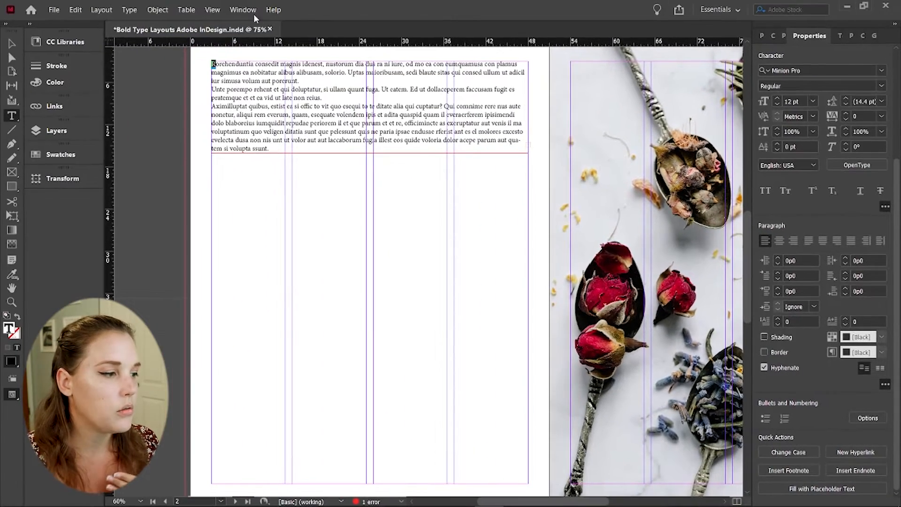
{"action": "left_click", "coordinate": [243, 10]}
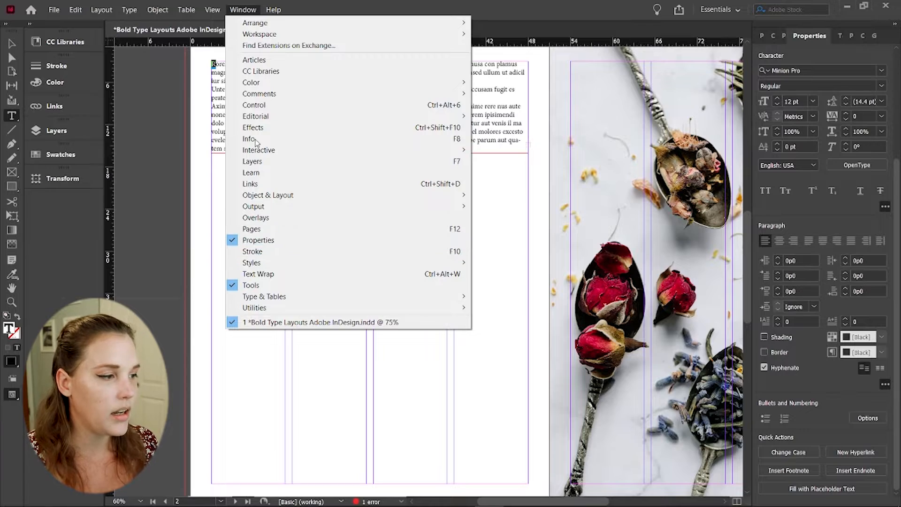
{"action": "left_click", "coordinate": [245, 9]}
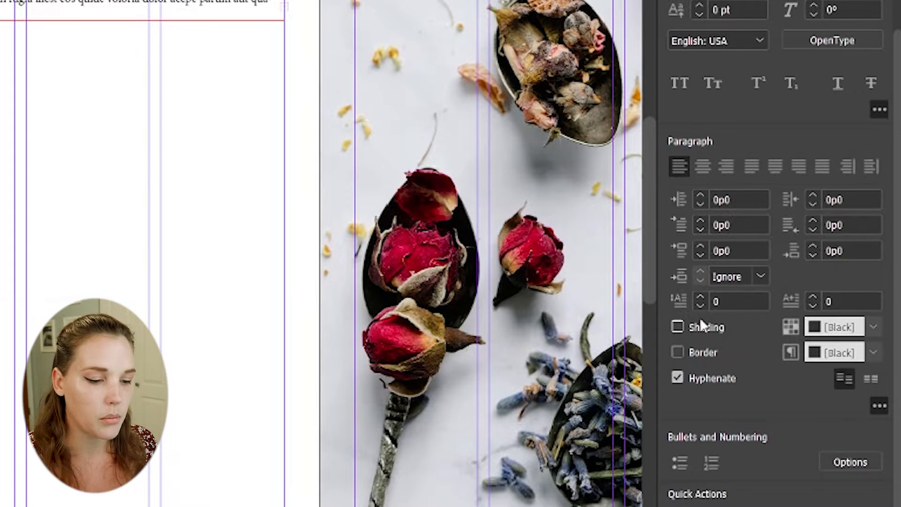
{"action": "left_click", "coordinate": [700, 297]}
{"action": "left_click", "coordinate": [699, 296]}
{"action": "left_click", "coordinate": [699, 296]}
{"action": "left_click", "coordinate": [700, 296]}
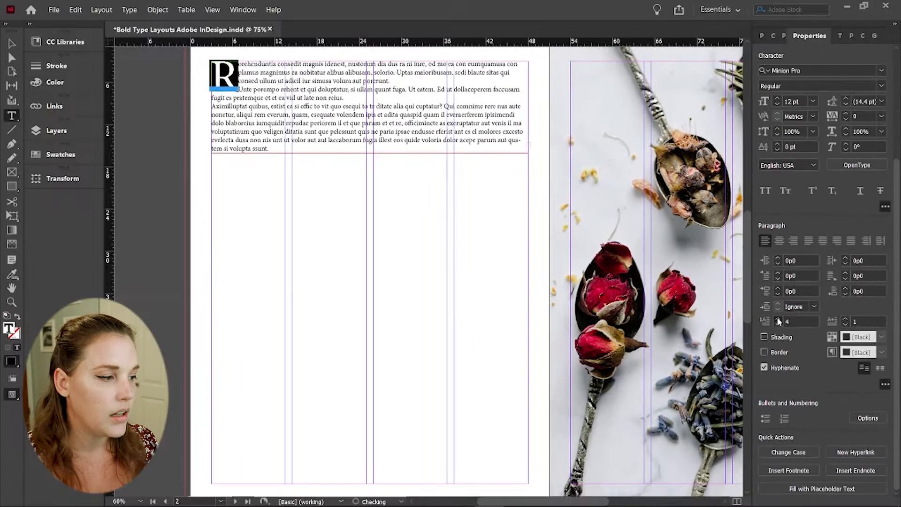
{"action": "left_click", "coordinate": [777, 320]}
{"action": "left_click", "coordinate": [777, 319]}
{"action": "left_click", "coordinate": [778, 319]}
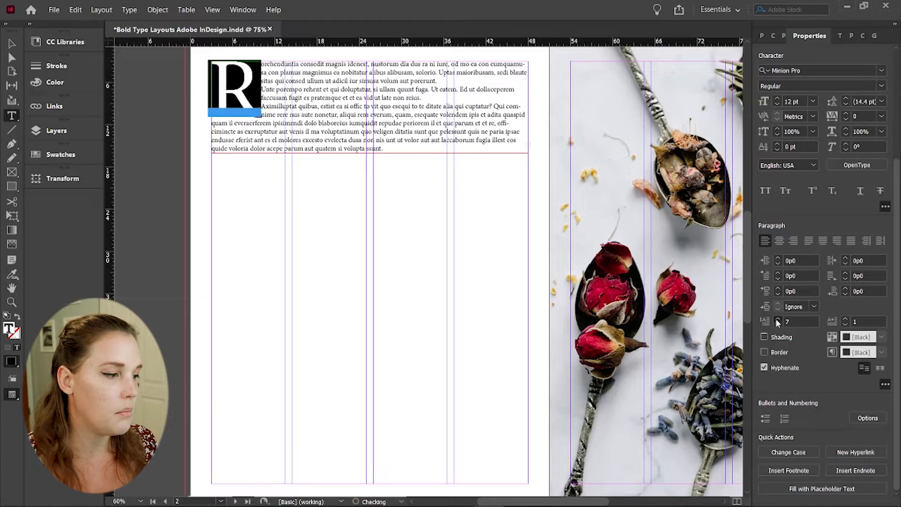
{"action": "left_click", "coordinate": [777, 320]}
{"action": "left_click", "coordinate": [777, 320]}
{"action": "left_click", "coordinate": [777, 319]}
{"action": "left_click", "coordinate": [777, 320]}
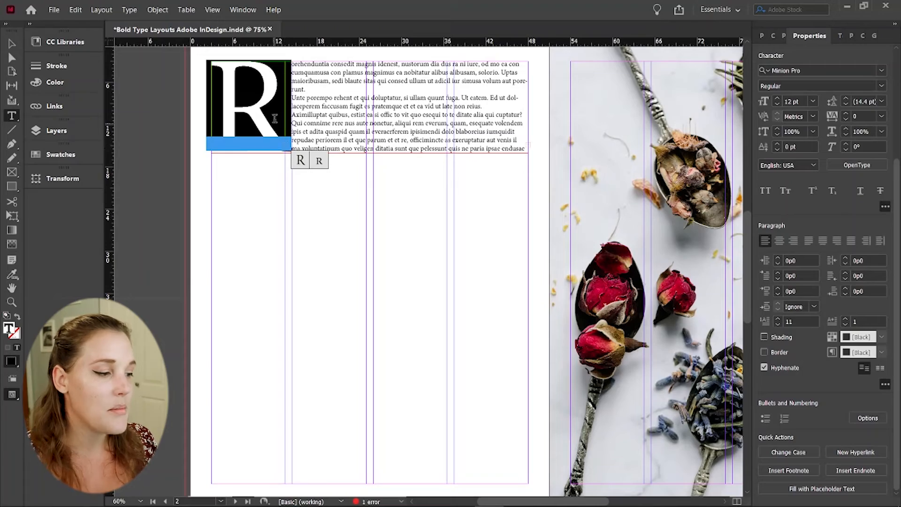
{"action": "left_click", "coordinate": [287, 132]}
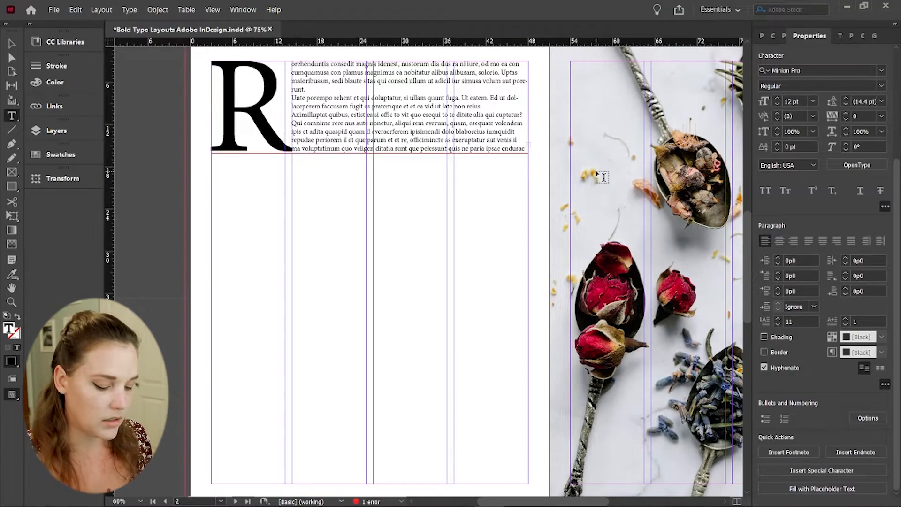
- Hide the layout guides and examine where the leg of the drop cap R meets the neighbouring text lines
{"action": "key", "text": "ctrl+semicolon"}
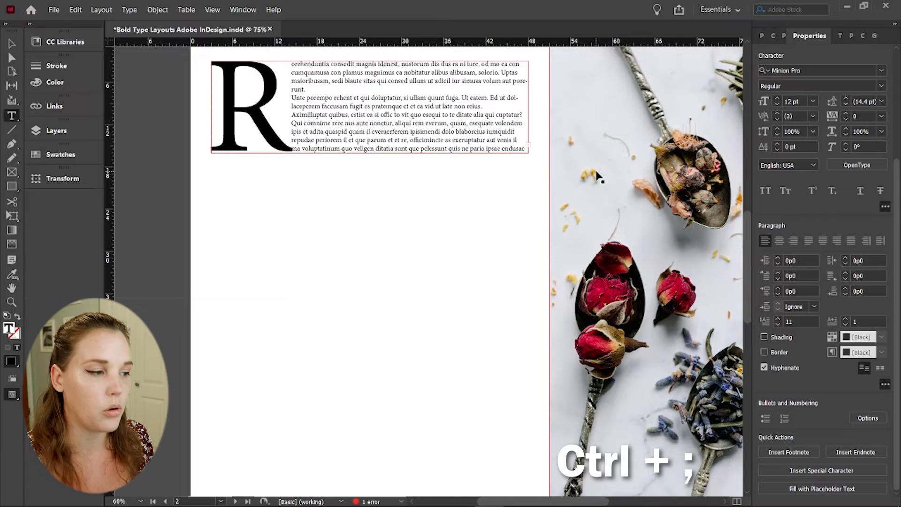
{"action": "left_click", "coordinate": [18, 46]}
{"action": "key", "text": "z"}
{"action": "left_click", "coordinate": [292, 152]}
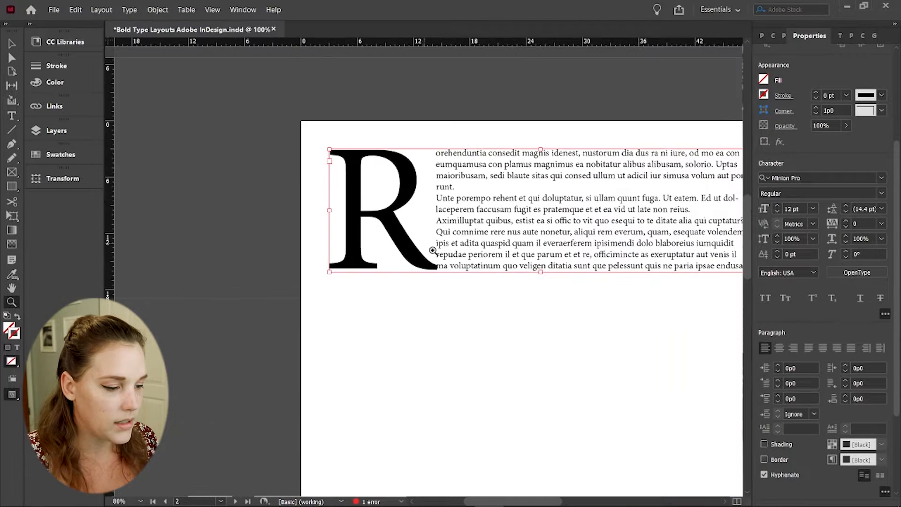
{"action": "left_click", "coordinate": [442, 266]}
{"action": "left_click", "coordinate": [417, 263]}
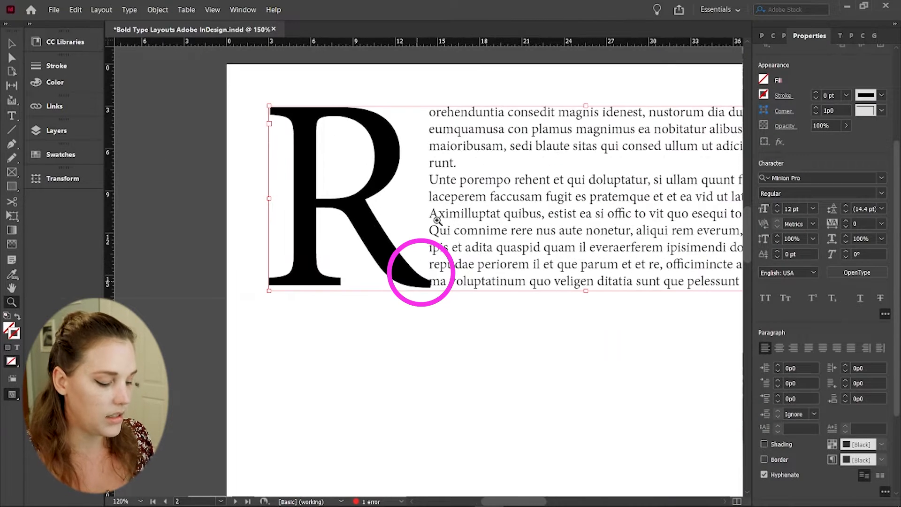
- Increase the tracking after the drop cap R to 30 so its leg clears the neighbouring text lines
{"action": "key", "text": "t"}
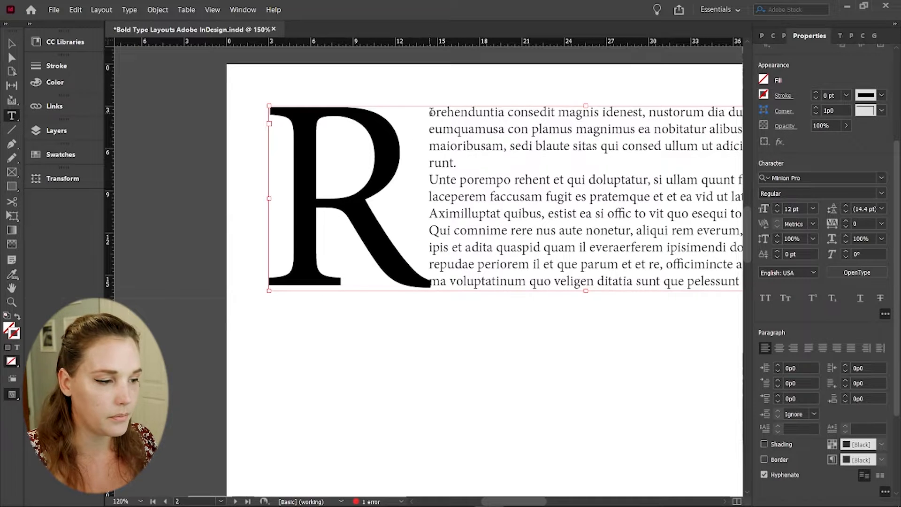
{"action": "left_click", "coordinate": [431, 112]}
{"action": "scroll", "coordinate": [805, 244], "scroll_direction": "up", "scroll_amount": 3}
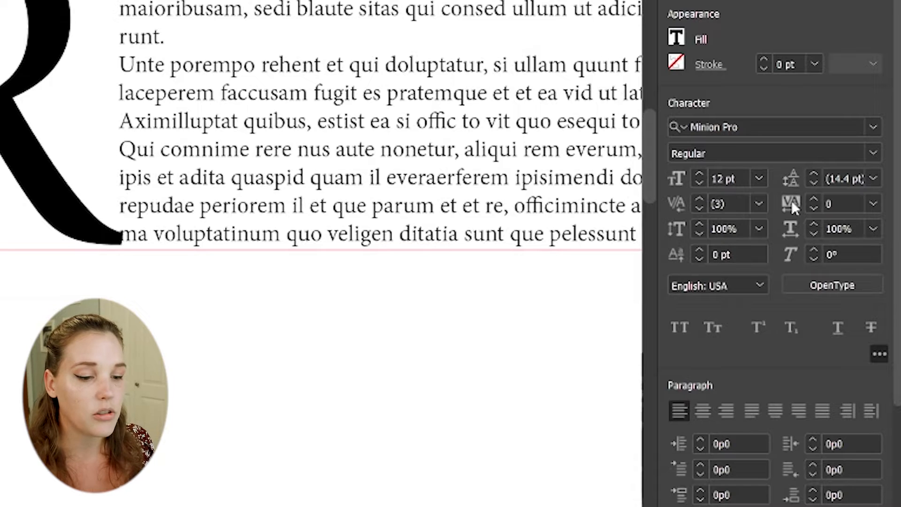
{"action": "left_click", "coordinate": [815, 199]}
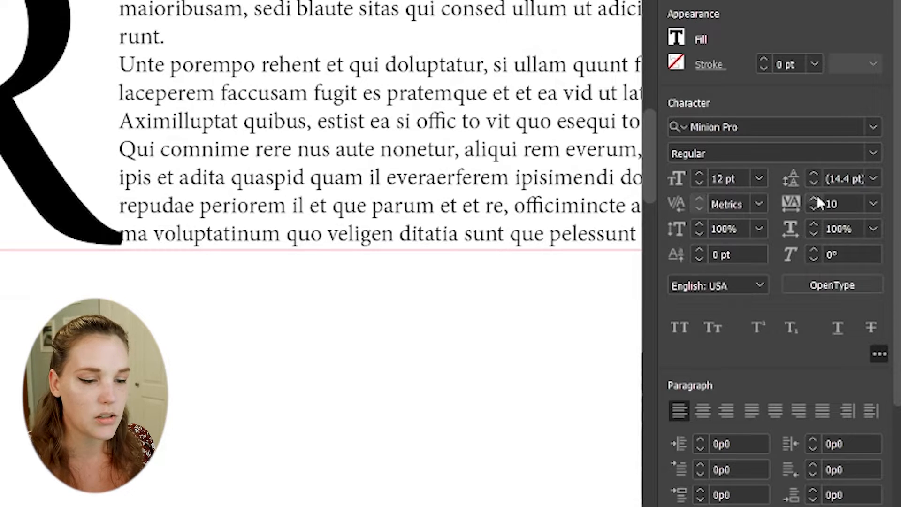
{"action": "left_click", "coordinate": [815, 199]}
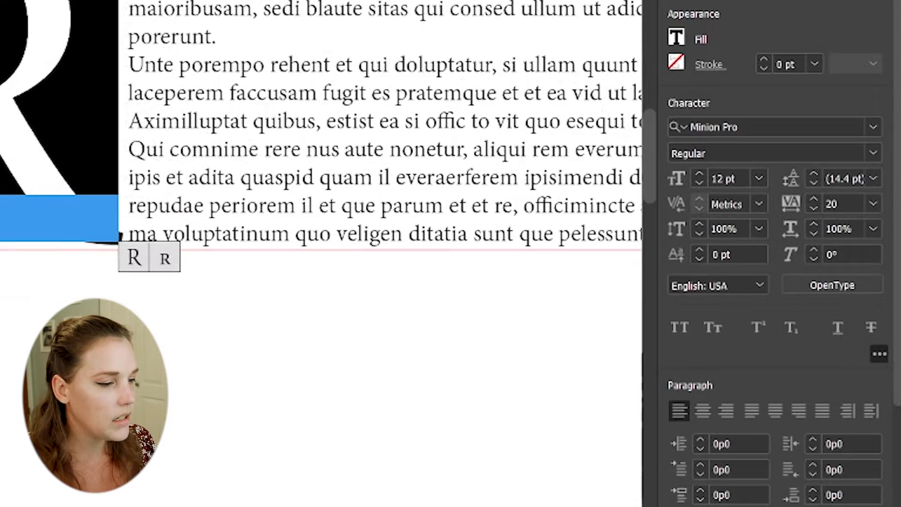
{"action": "left_click", "coordinate": [198, 142]}
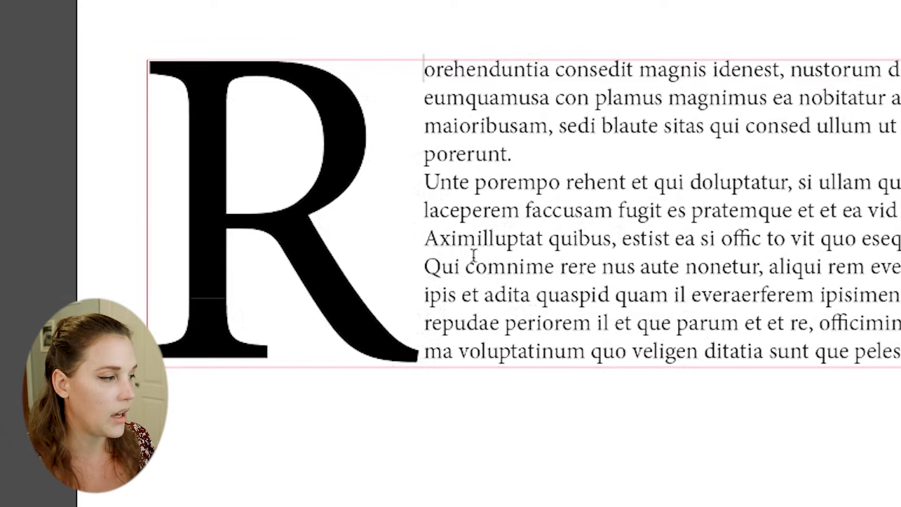
- Draw two side-by-side text frames along the bottom margin of page 2, each two layout columns wide and about 18p9 tall
{"action": "key", "text": "ctrl+minus"}
{"action": "key", "text": "ctrl+minus"}
{"action": "key", "text": "ctrl+minus"}
{"action": "key", "text": "ctrl+minus"}
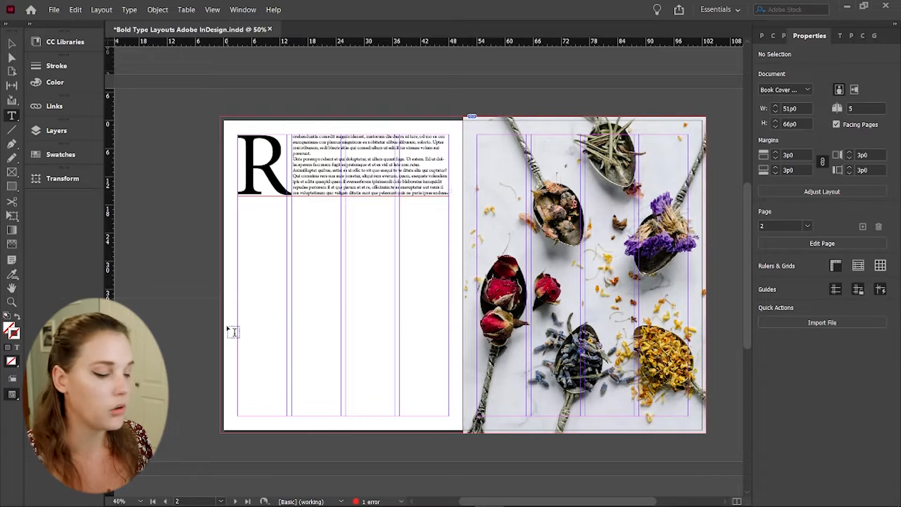
{"action": "left_click_drag", "start_coordinate": [234, 329], "coordinate": [342, 416]}
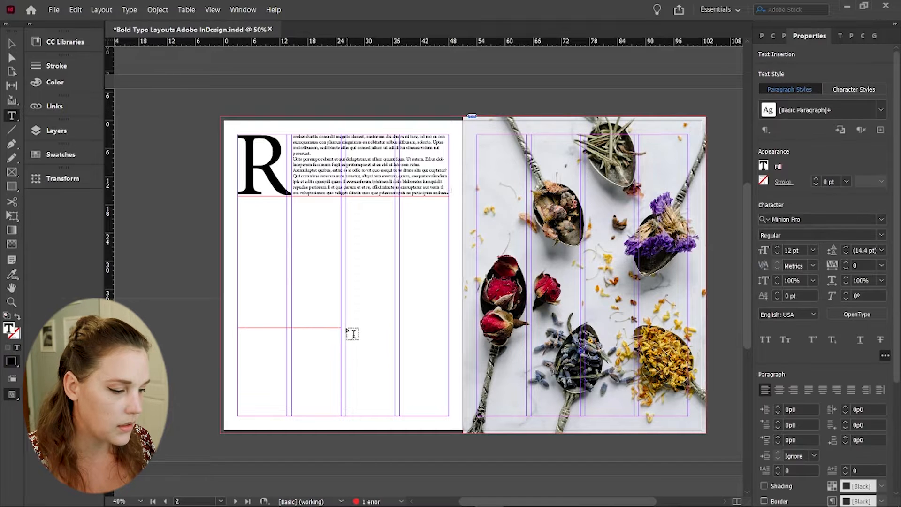
{"action": "left_click_drag", "start_coordinate": [347, 328], "coordinate": [449, 416]}
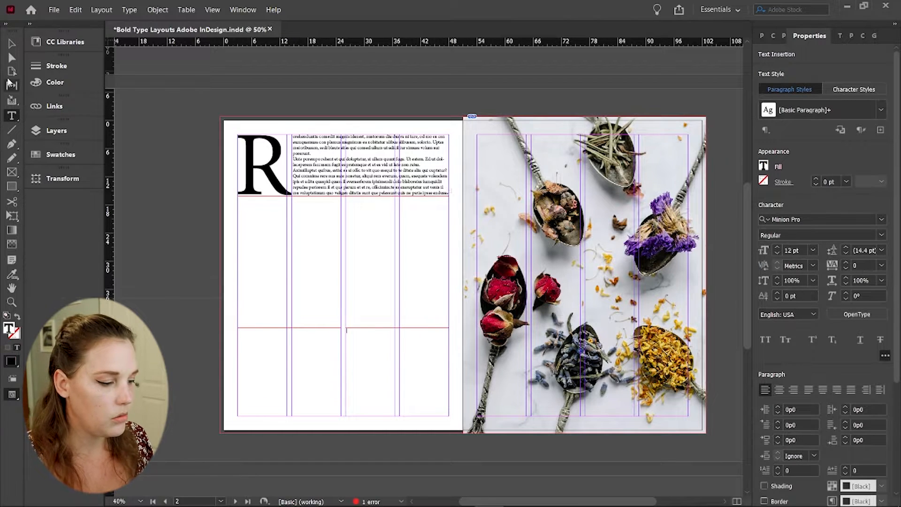
- Fill both lower text frames on page 2 with placeholder text
{"action": "key", "text": "Escape"}
{"action": "left_click", "coordinate": [316, 346], "text": "shift"}
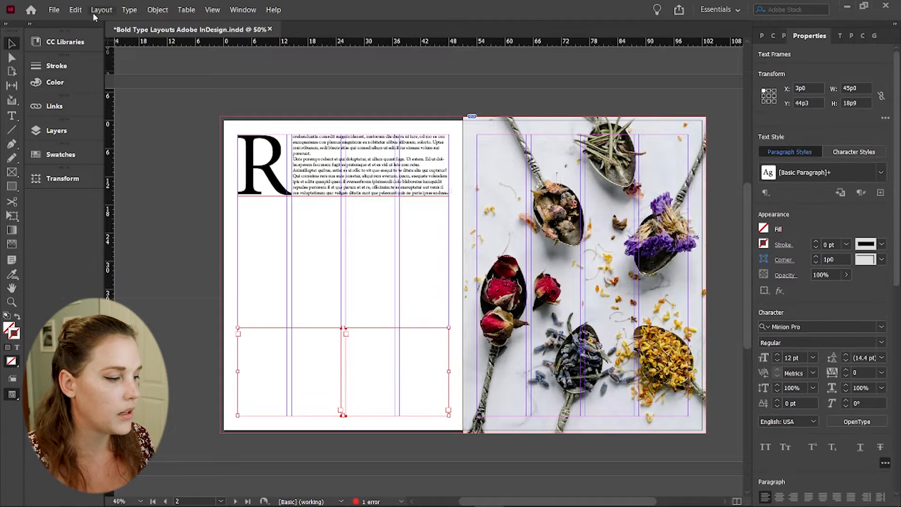
{"action": "left_click", "coordinate": [129, 9]}
{"action": "left_click", "coordinate": [244, 359]}
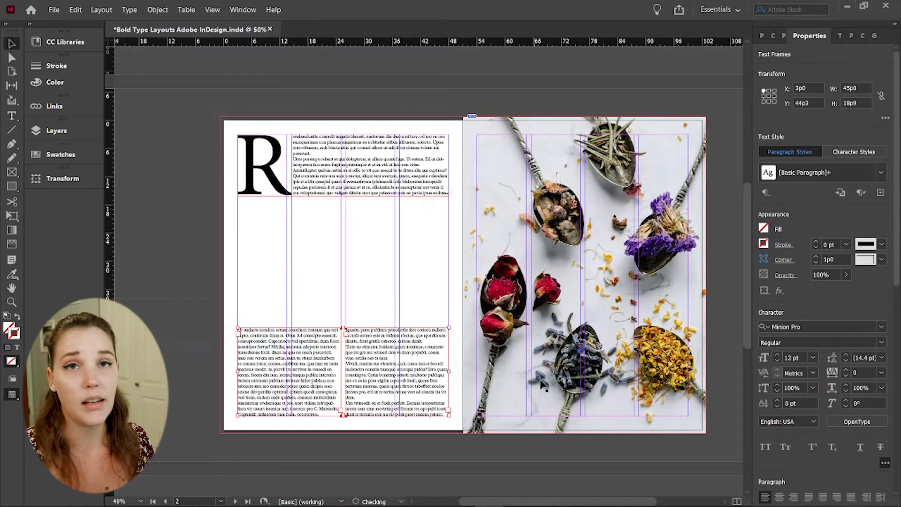
{"action": "left_click", "coordinate": [374, 295]}
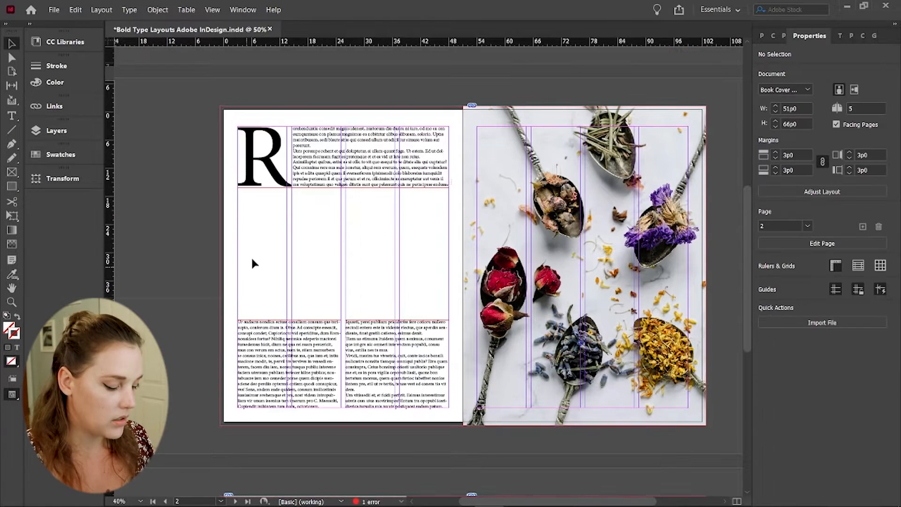
- Change the drop cap R on page 2 to the Ice Cream typeface, Standard style
{"action": "scroll", "coordinate": [287, 226], "scroll_direction": "up", "scroll_amount": 2}
{"action": "scroll", "coordinate": [289, 228], "scroll_direction": "up", "scroll_amount": 10}
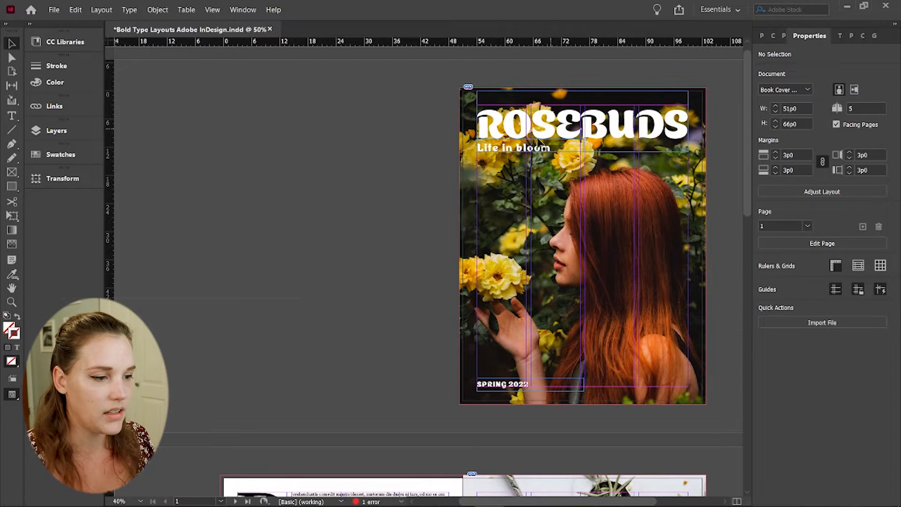
{"action": "scroll", "coordinate": [254, 356], "scroll_direction": "down", "scroll_amount": 8}
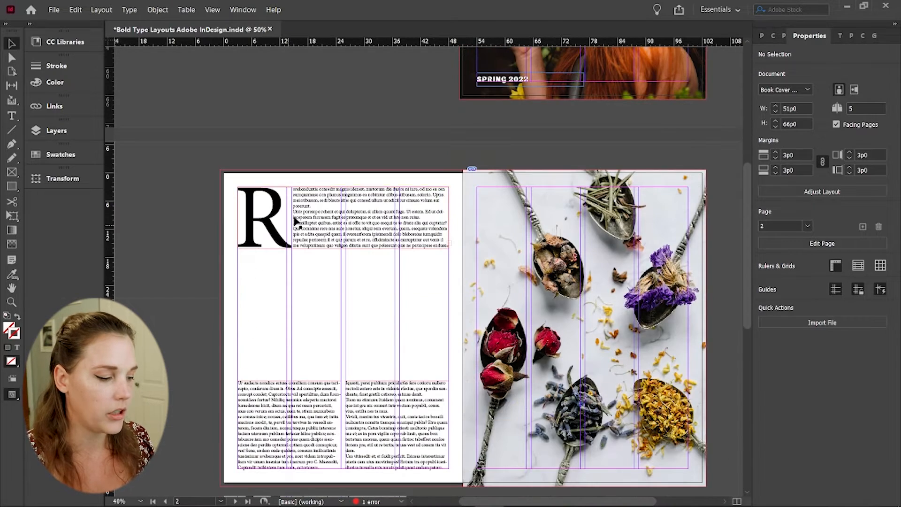
{"action": "key", "text": "t"}
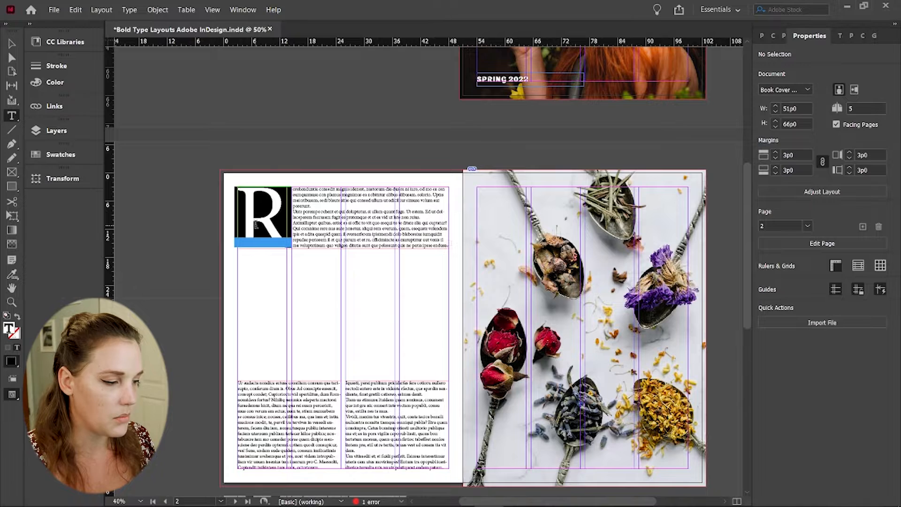
{"action": "double_click", "coordinate": [255, 226]}
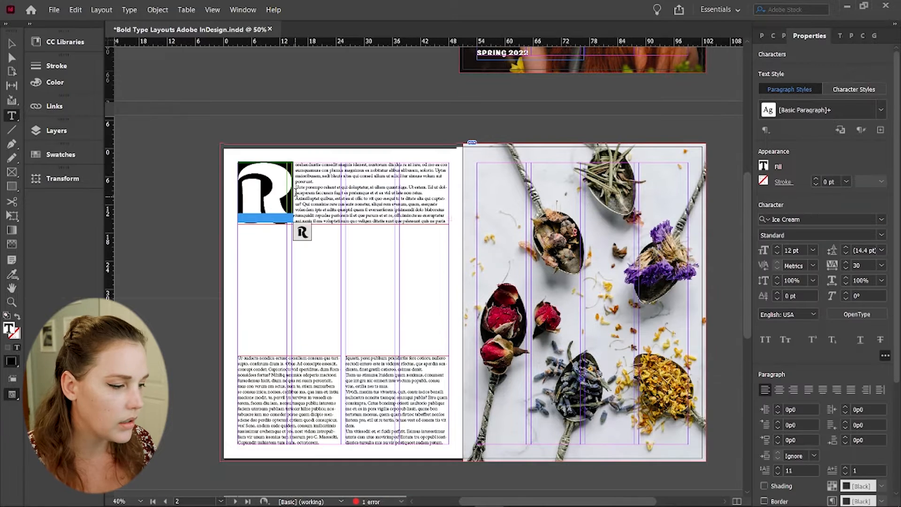
{"action": "left_click", "coordinate": [292, 183]}
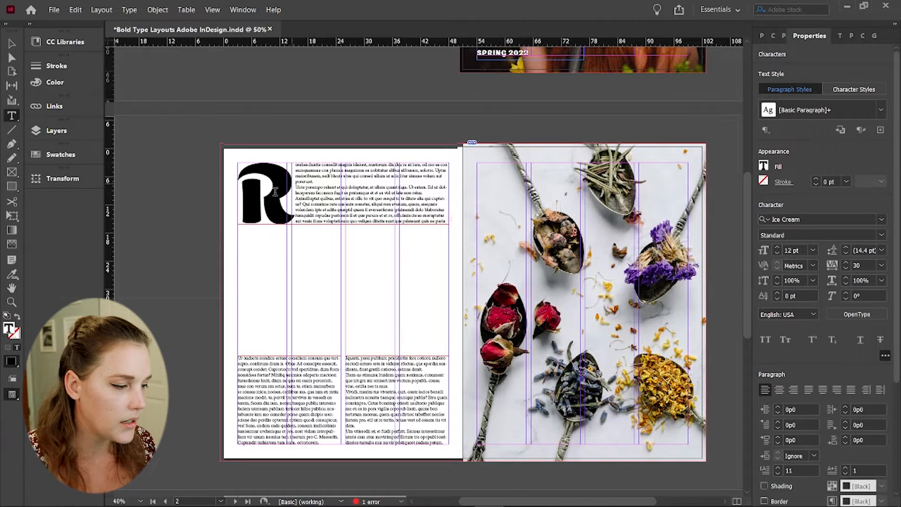
{"action": "key", "text": "Escape"}
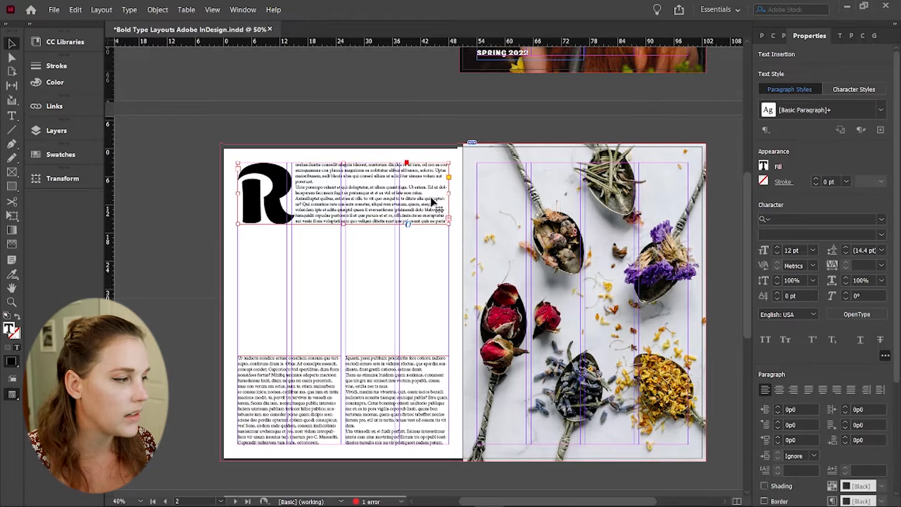
{"action": "left_click", "coordinate": [300, 248]}
- Place the portrait of the red-haired woman on page 2 and scale it down to about 67p2 wide by 100p9 tall
{"action": "scroll", "coordinate": [402, 256], "scroll_direction": "down", "scroll_amount": 3}
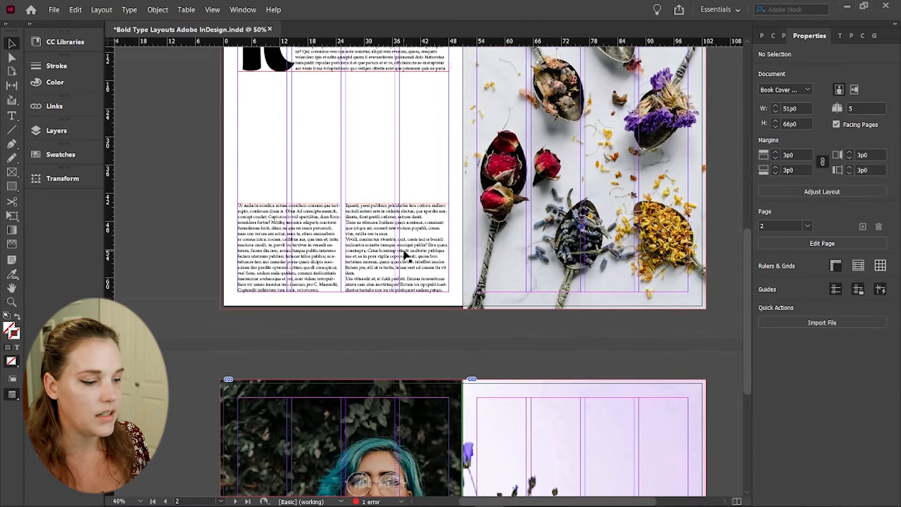
{"action": "scroll", "coordinate": [406, 254], "scroll_direction": "up", "scroll_amount": 4}
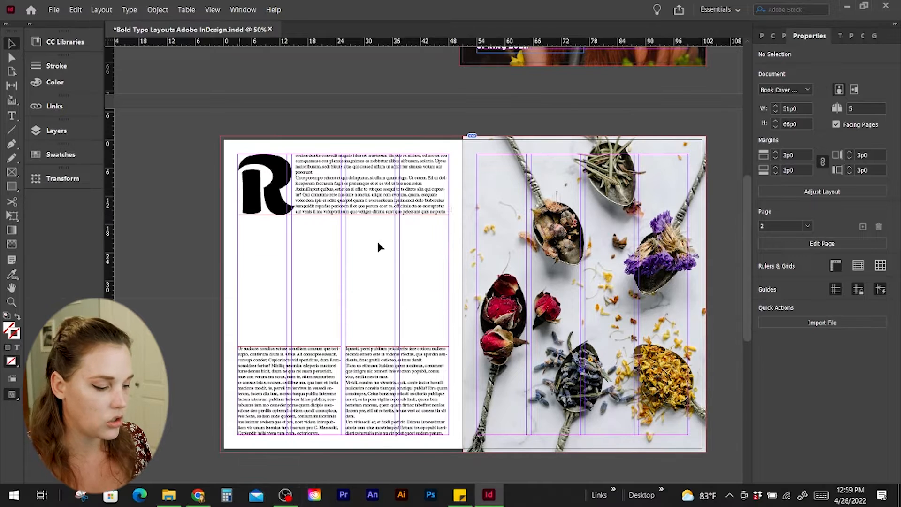
{"action": "scroll", "coordinate": [377, 244], "scroll_direction": "up", "scroll_amount": 1}
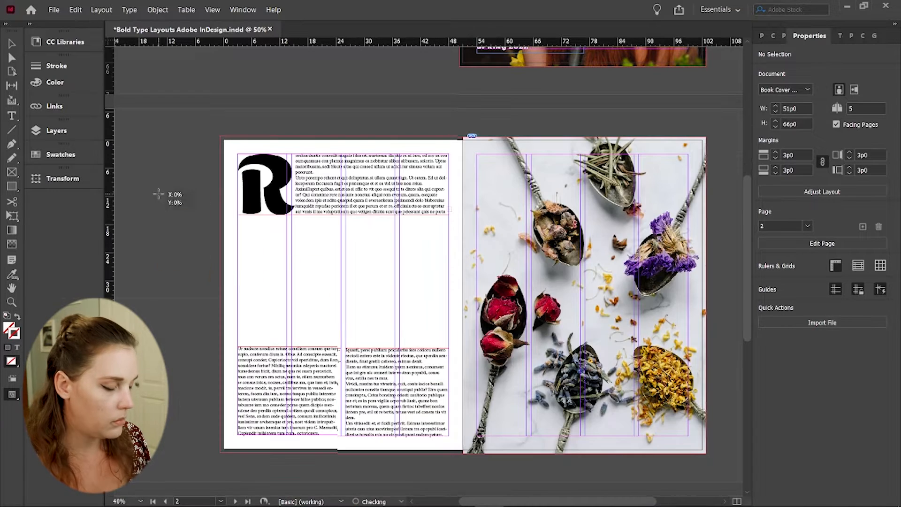
{"action": "left_click", "coordinate": [157, 192]}
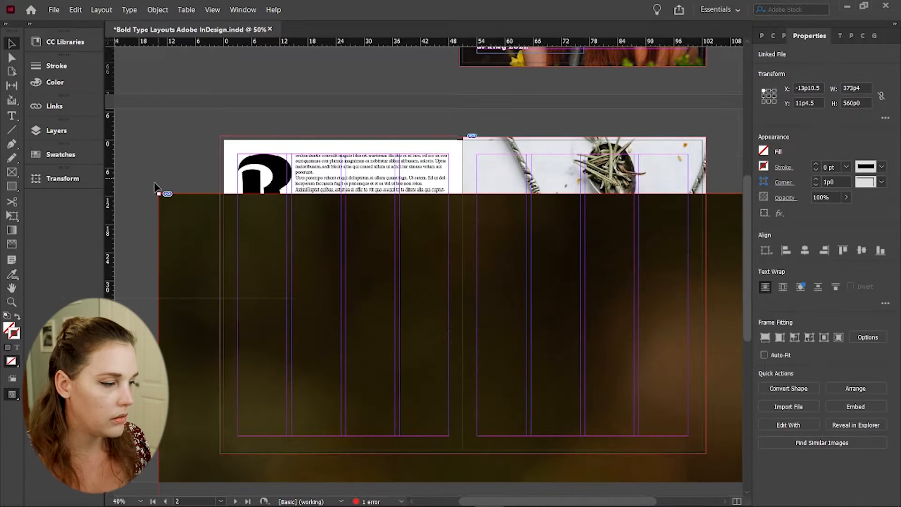
{"action": "left_click_drag", "start_coordinate": [158, 192], "coordinate": [503, 426]}
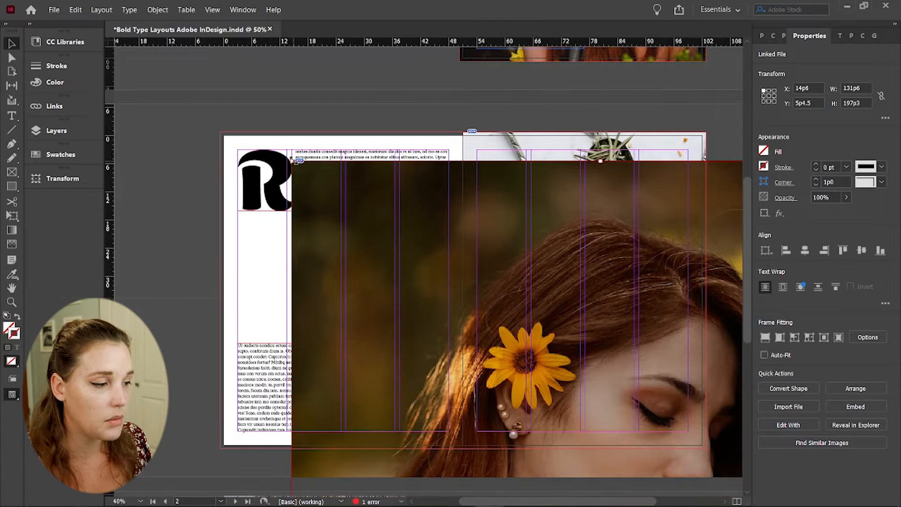
{"action": "left_click_drag", "start_coordinate": [516, 328], "coordinate": [403, 214]}
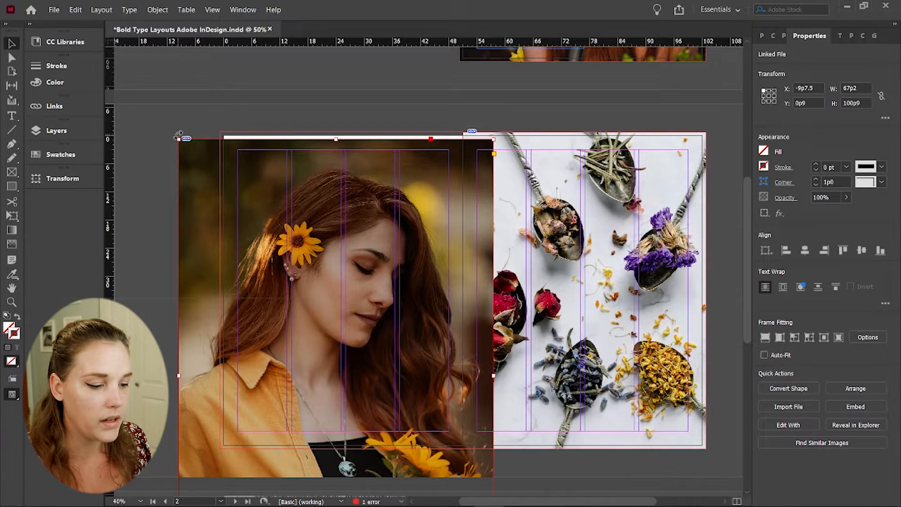
- Shrink the portrait to roughly half the page width and position it over the middle of page 2
{"action": "left_click_drag", "start_coordinate": [177, 136], "coordinate": [281, 298]}
{"action": "left_click_drag", "start_coordinate": [339, 374], "coordinate": [422, 283]}
{"action": "key", "text": "ctrl+z"}
{"action": "left_click", "coordinate": [160, 258]}
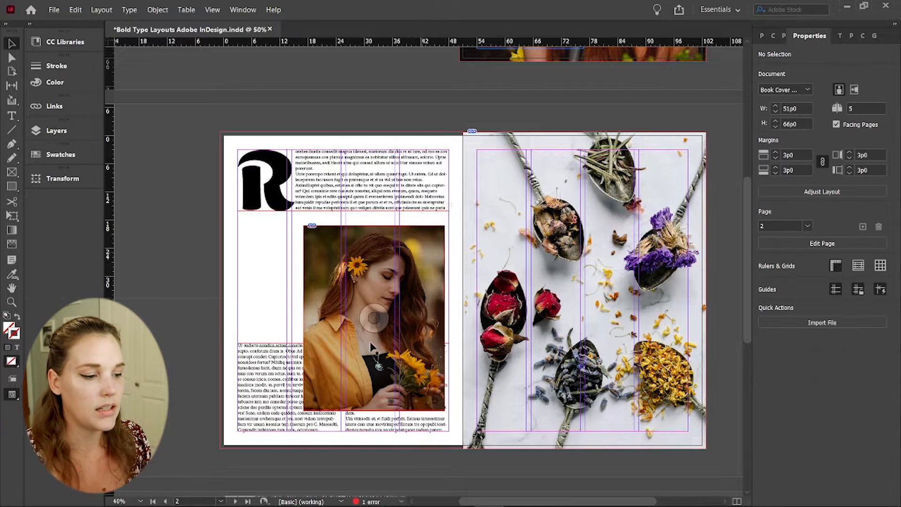
- Move the portrait slightly and crop its frame on the left, bottom and top edges to about 27p0 by 36p10
{"action": "mouse_move", "coordinate": [407, 345]}
{"action": "left_mouse_down"}
{"action": "mouse_move", "coordinate": [398, 332]}
{"action": "mouse_move", "coordinate": [400, 342]}
{"action": "left_mouse_up"}
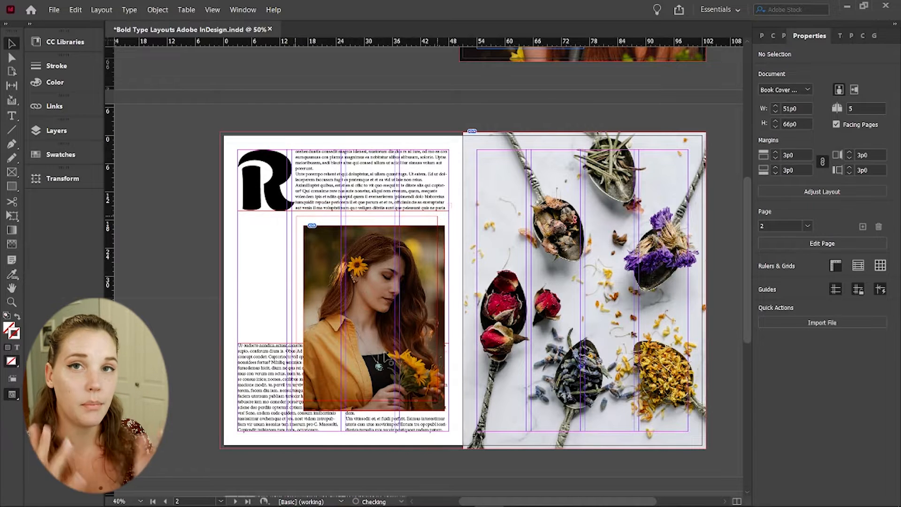
{"action": "left_click_drag", "start_coordinate": [296, 308], "coordinate": [311, 308]}
{"action": "left_click_drag", "start_coordinate": [374, 401], "coordinate": [374, 393]}
{"action": "left_click", "coordinate": [205, 255]}
{"action": "left_click", "coordinate": [385, 230]}
{"action": "left_click_drag", "start_coordinate": [374, 216], "coordinate": [374, 221]}
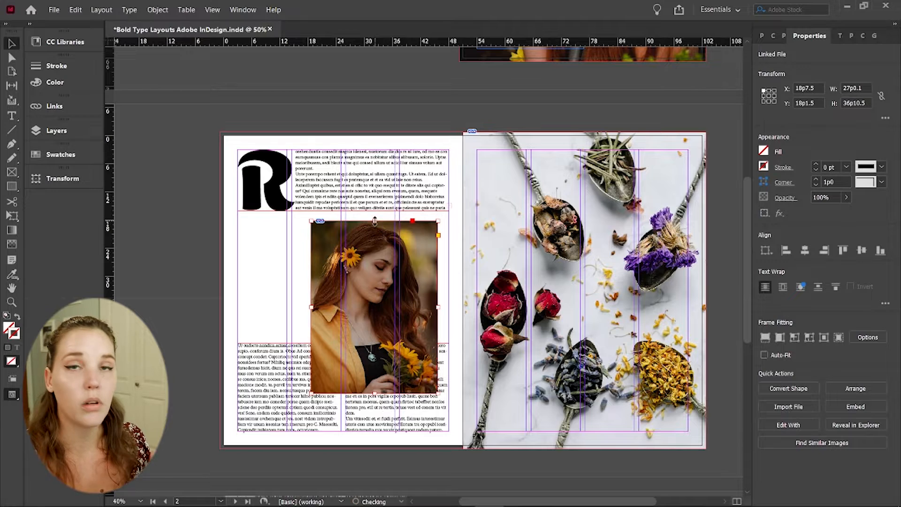
{"action": "left_click", "coordinate": [249, 258]}
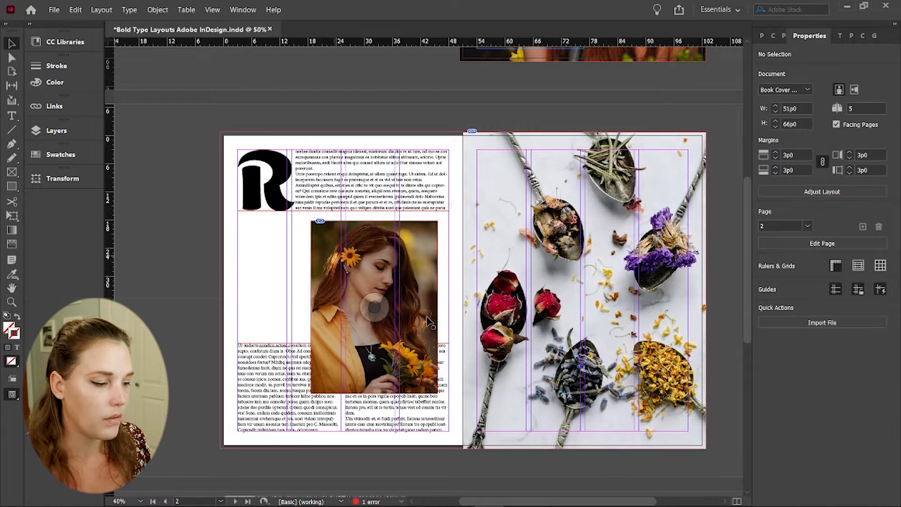
- Scale the cropped portrait down proportionally to about 20p3 by 27p8 and place it just below the opening text frame
{"action": "left_click_drag", "start_coordinate": [399, 312], "coordinate": [401, 295]}
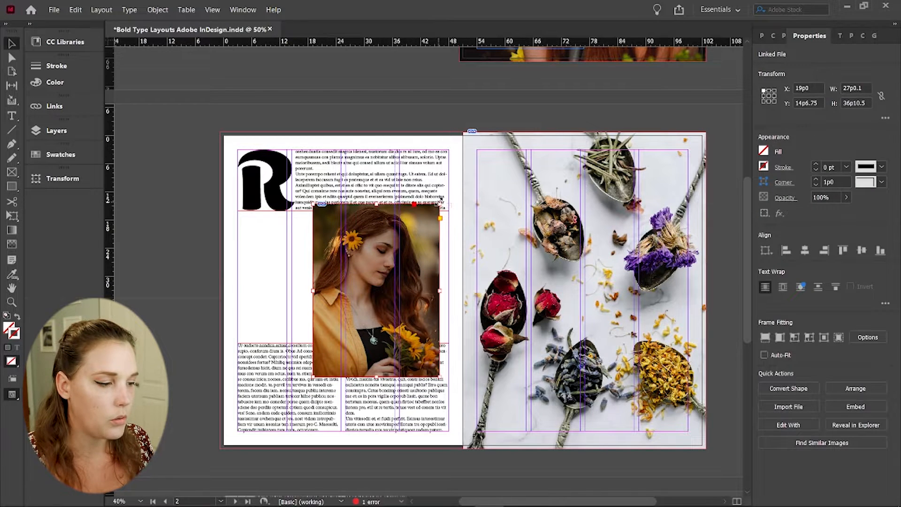
{"action": "left_click_drag", "start_coordinate": [440, 204], "coordinate": [408, 247]}
{"action": "left_click_drag", "start_coordinate": [395, 315], "coordinate": [404, 280]}
{"action": "left_click", "coordinate": [203, 282]}
- Move the portrait slightly down to about X 20p2, Y 17p11 and reposition the image inside its frame
{"action": "key", "text": "z"}
{"action": "left_click", "coordinate": [363, 288]}
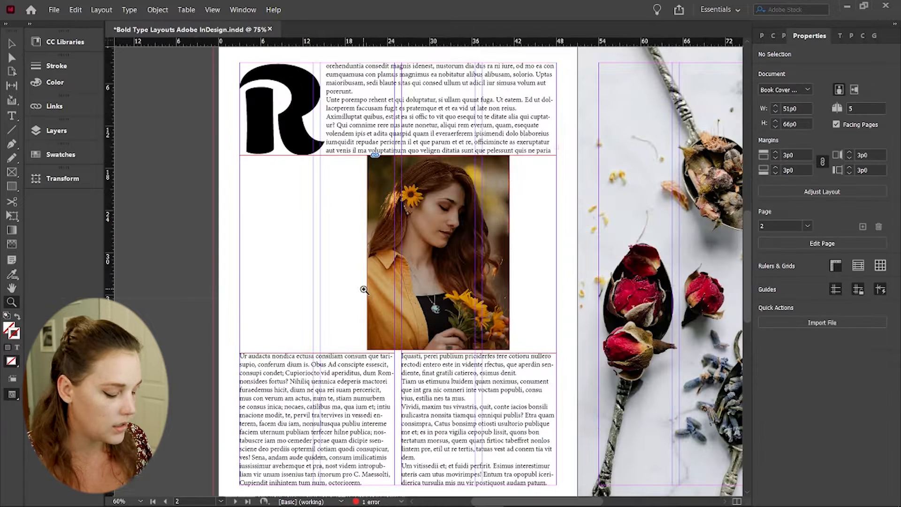
{"action": "key", "text": "v"}
{"action": "left_click_drag", "start_coordinate": [466, 270], "coordinate": [460, 283]}
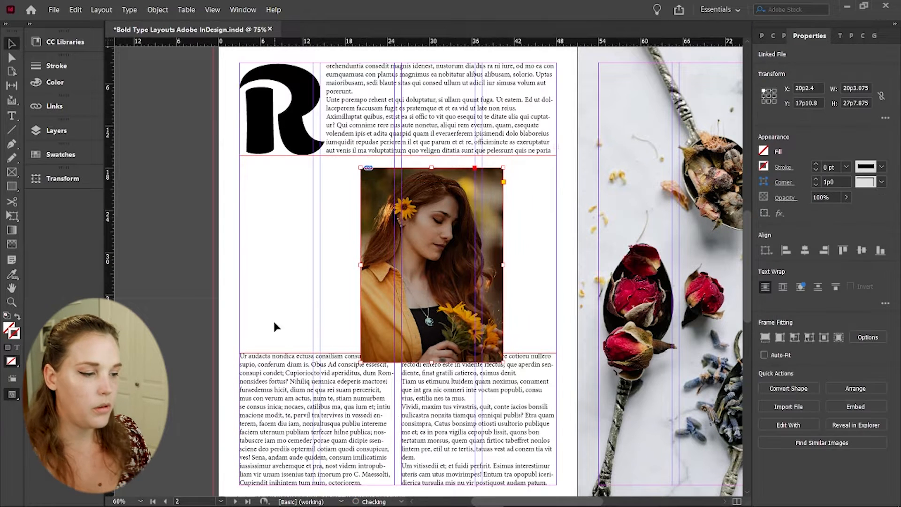
{"action": "left_click", "coordinate": [432, 265]}
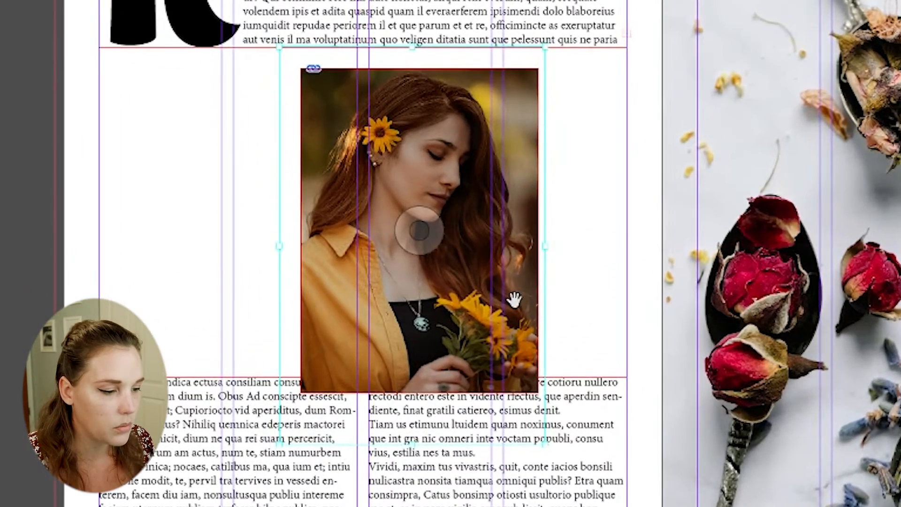
{"action": "left_click_drag", "start_coordinate": [514, 298], "coordinate": [487, 239]}
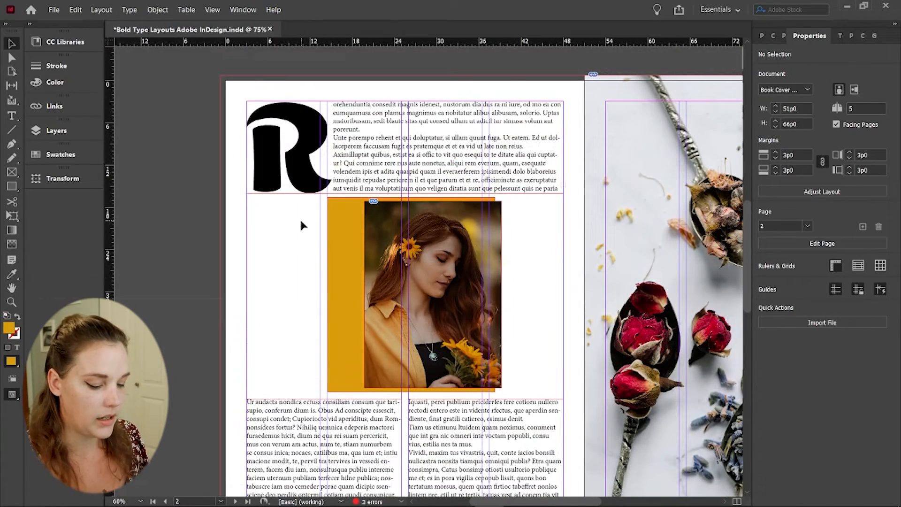
- Hide the layout guides on the spread
{"action": "key", "text": "ctrl+semicolon"}
{"action": "scroll", "coordinate": [300, 222], "scroll_direction": "down", "scroll_amount": 1}
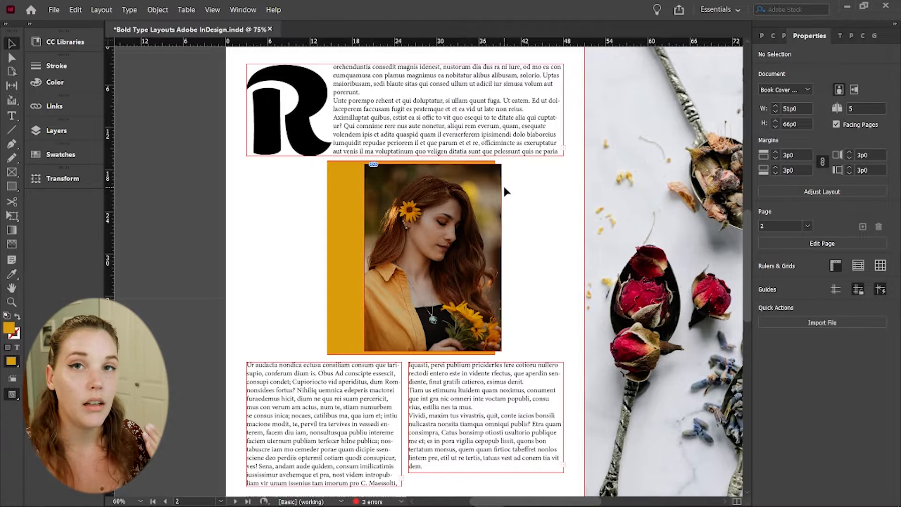
- Try enlarging the portrait and the orange rectangle behind it together from their lower-left corner, and undo the scaling
{"action": "left_click_drag", "start_coordinate": [295, 230], "coordinate": [499, 356]}
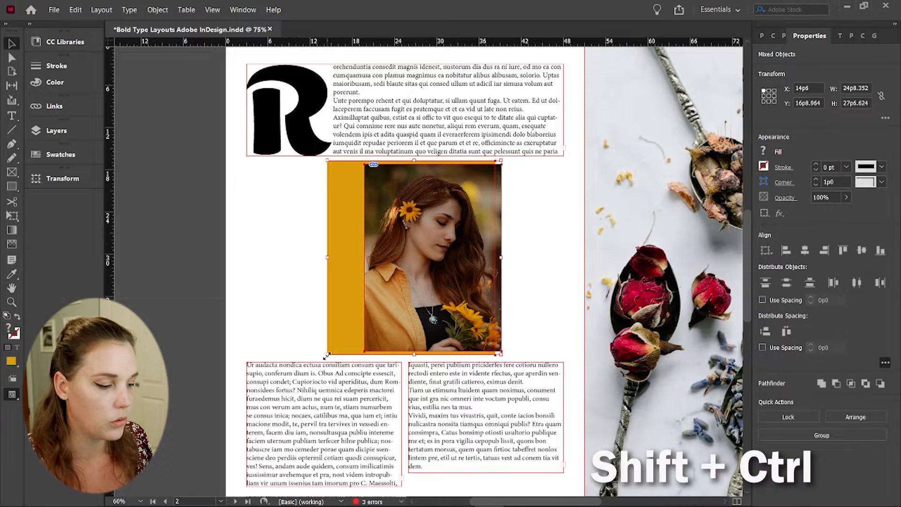
{"action": "left_click_drag", "start_coordinate": [327, 355], "coordinate": [309, 375]}
{"action": "key", "text": "ctrl+z"}
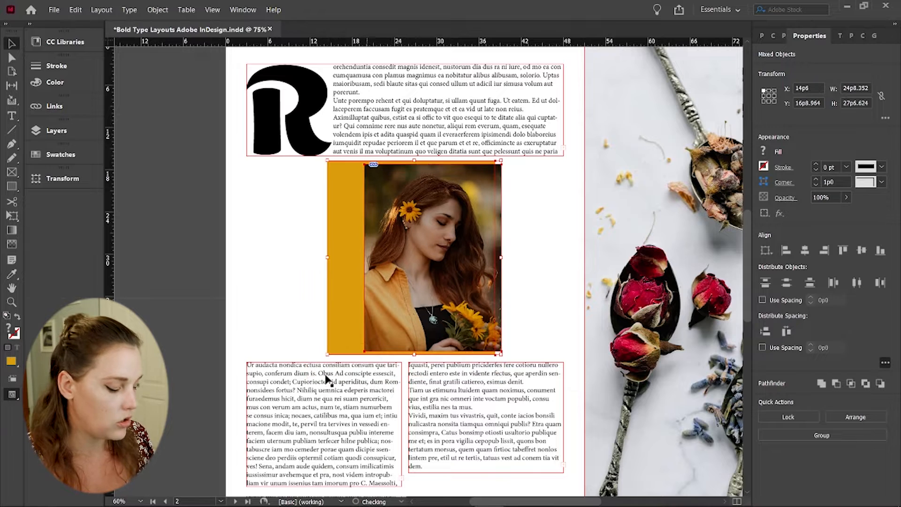
- Enlarge the portrait and the orange rectangle together from their lower-left corner to about 29p8 by 33p1 overall
{"action": "key", "text": "ctrl+shift+z"}
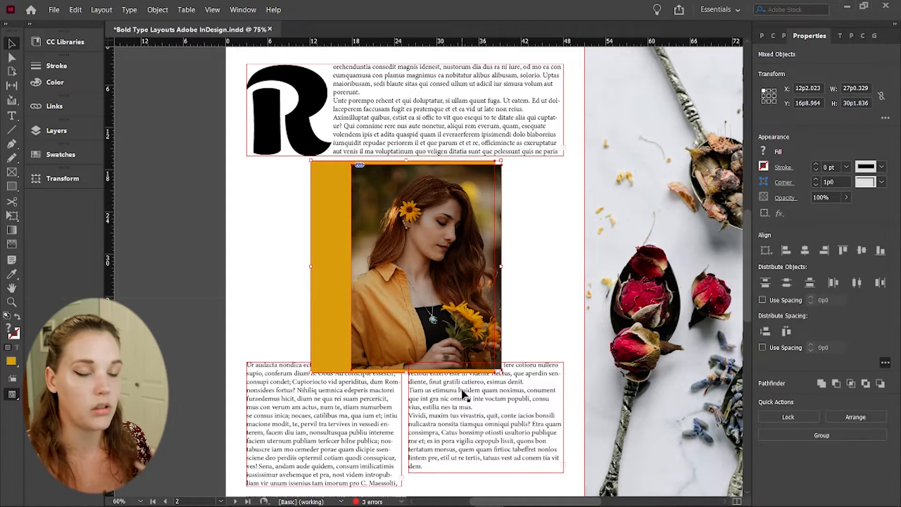
{"action": "key", "text": "ctrl+z"}
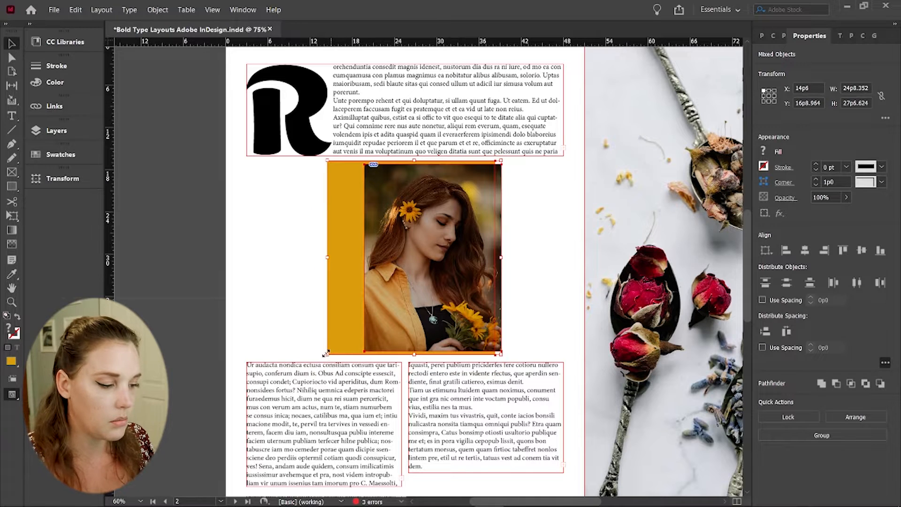
{"action": "left_click_drag", "start_coordinate": [327, 354], "coordinate": [298, 378]}
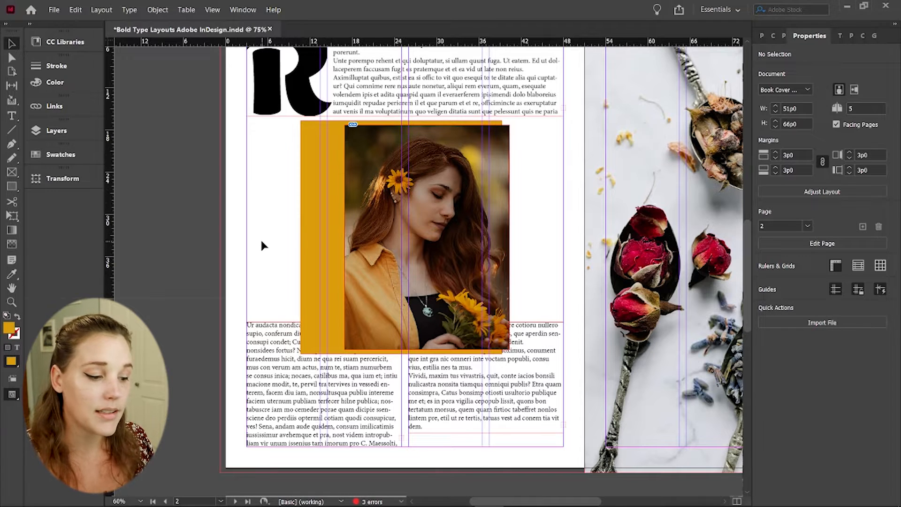
- Apply text wrap around the bounding box to the portrait, its orange rectangle and the two lower text frames
{"action": "left_click", "coordinate": [365, 283]}
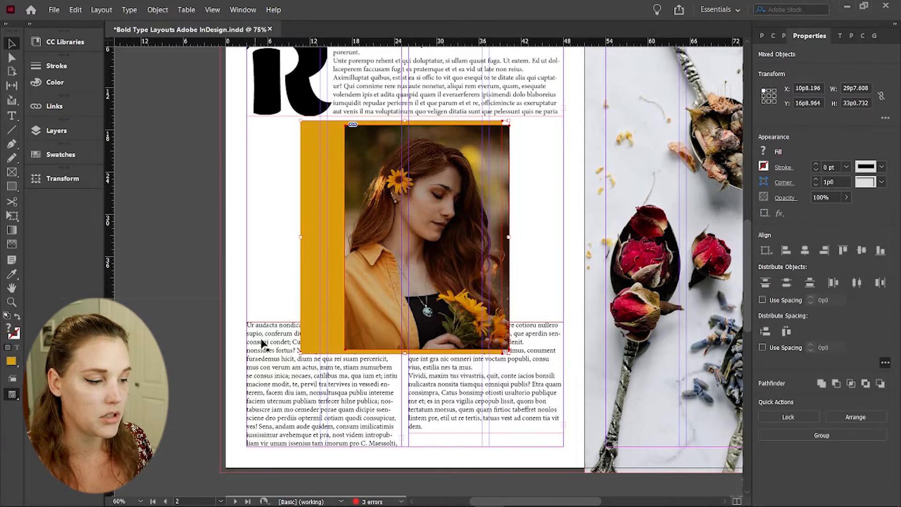
{"action": "left_click", "coordinate": [277, 357], "text": "shift"}
{"action": "left_click", "coordinate": [519, 407], "text": "shift"}
{"action": "left_click", "coordinate": [505, 404], "text": "shift"}
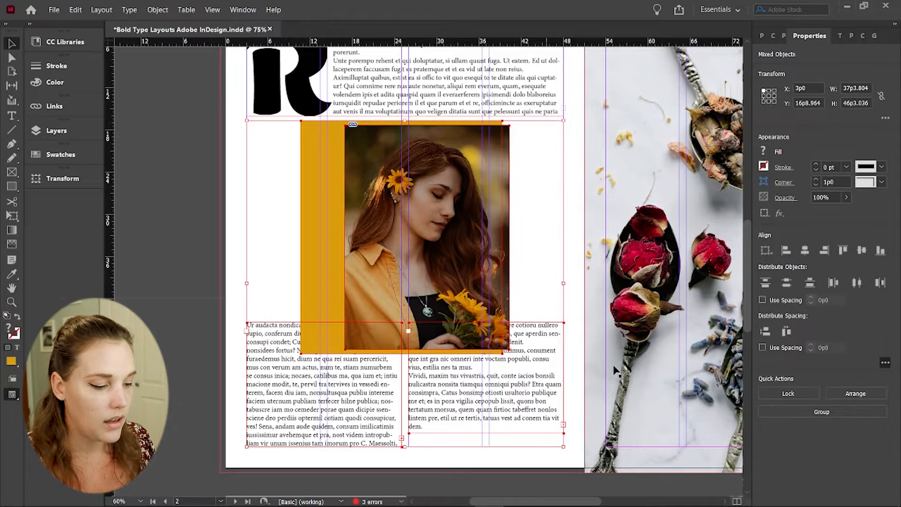
{"action": "left_click", "coordinate": [840, 36]}
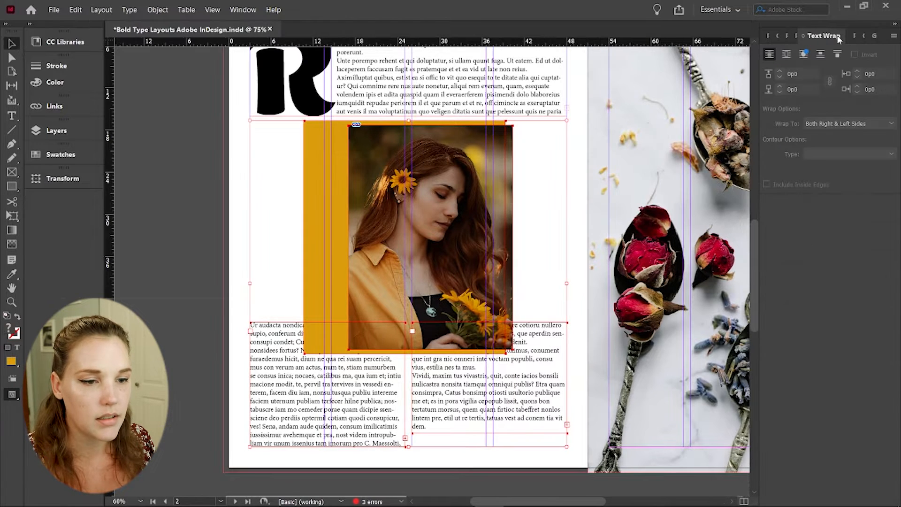
{"action": "left_click", "coordinate": [231, 10]}
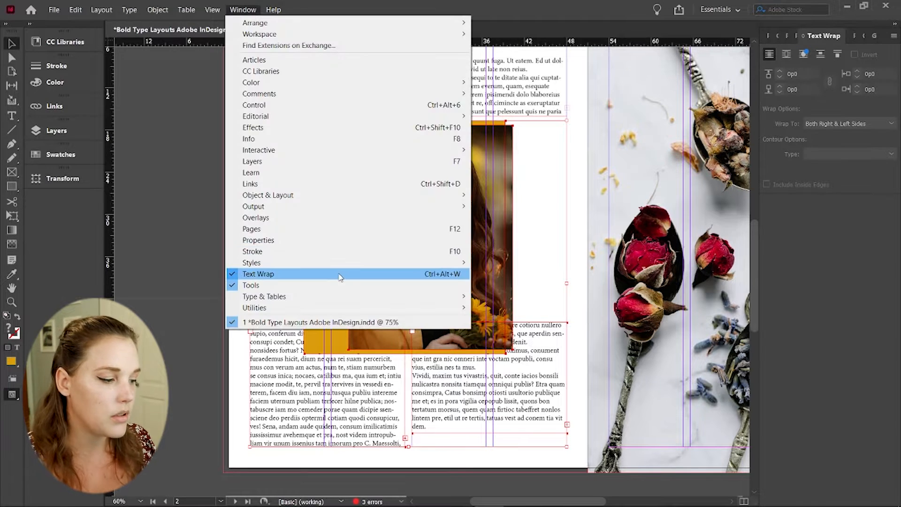
{"action": "left_click", "coordinate": [240, 9]}
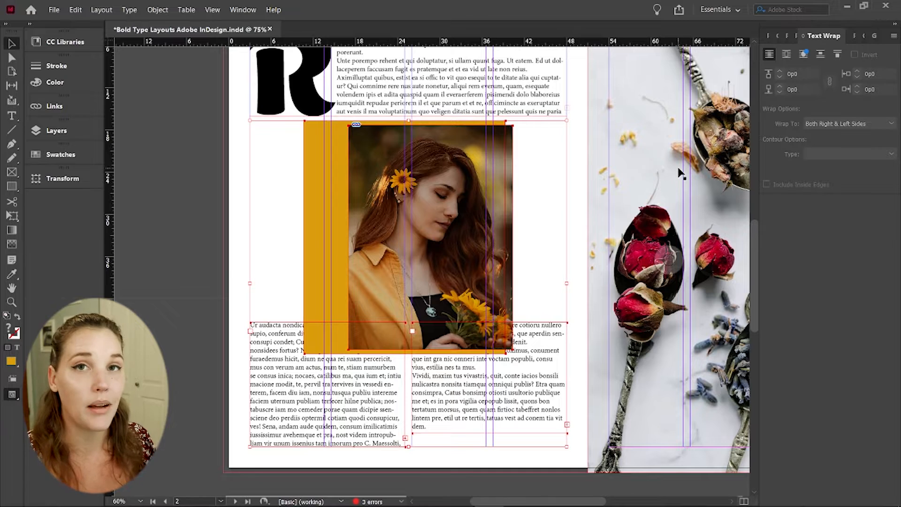
{"action": "left_click", "coordinate": [786, 55]}
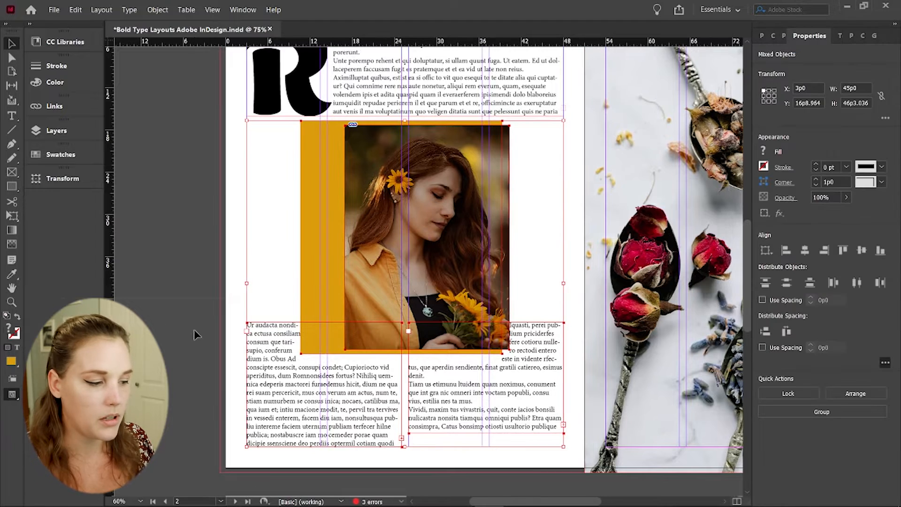
{"action": "left_click", "coordinate": [196, 334]}
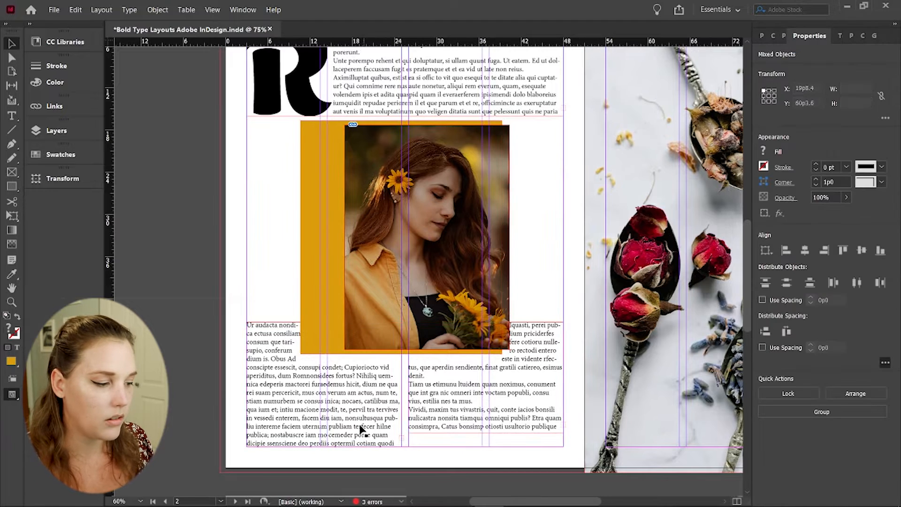
- Change the typeface of the two lower text columns to a light calligraphic serif font
{"action": "left_click", "coordinate": [361, 428]}
{"action": "left_click", "coordinate": [469, 405], "text": "shift"}
{"action": "left_click", "coordinate": [860, 332]}
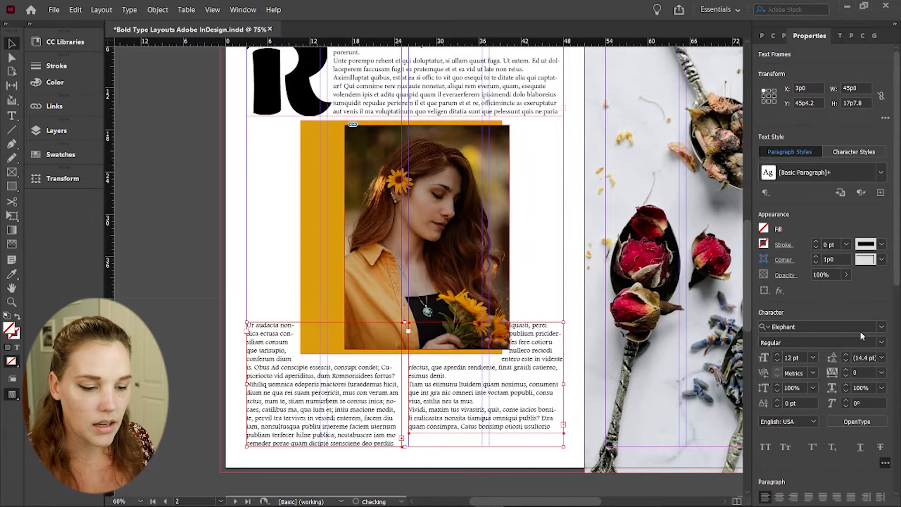
{"action": "scroll", "coordinate": [860, 330], "scroll_direction": "down", "scroll_amount": 6}
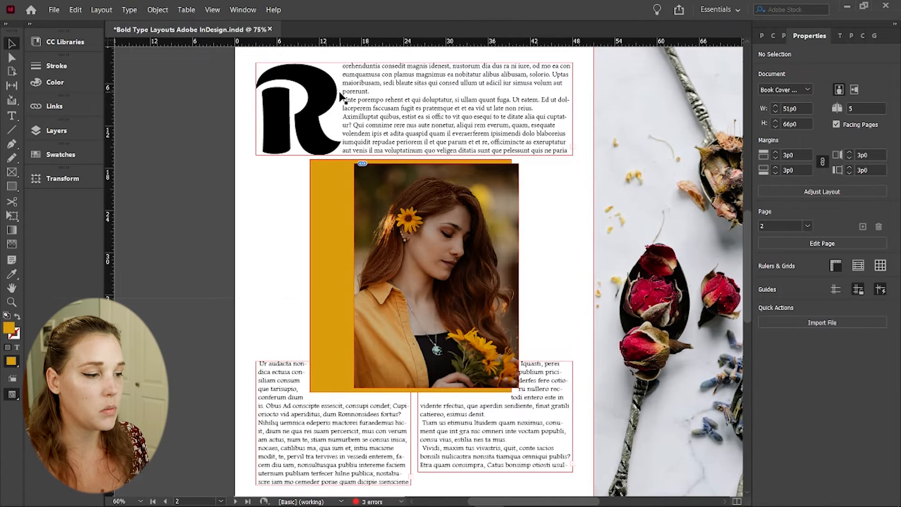
- Colour the large drop cap R with the orange R=225 G=171 B=21 swatch
{"action": "key", "text": "t"}
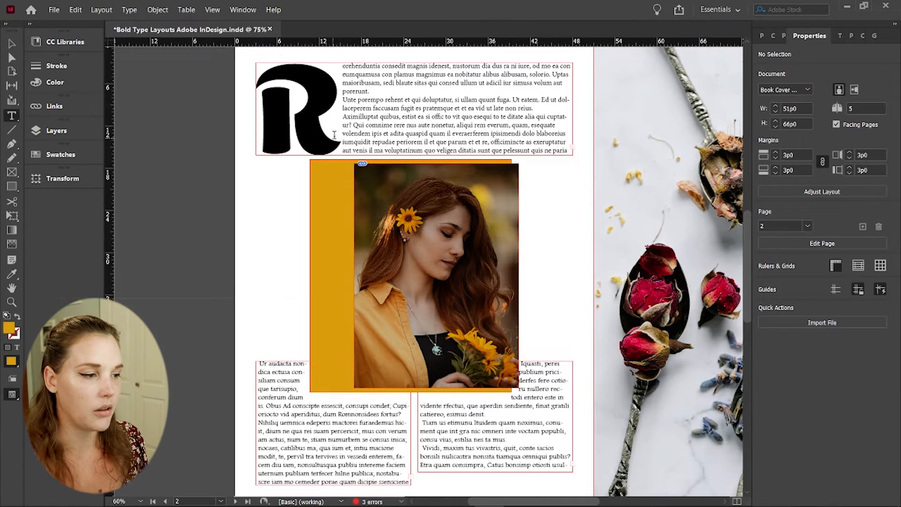
{"action": "double_click", "coordinate": [336, 134]}
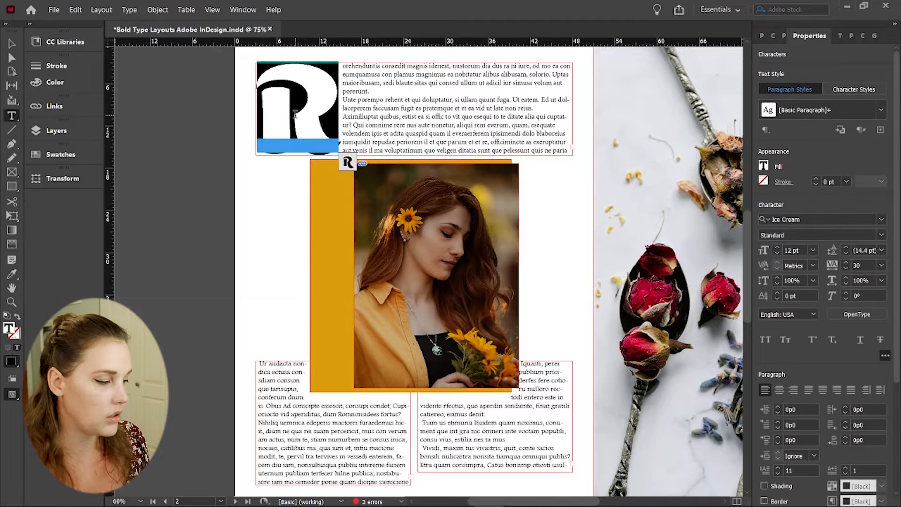
{"action": "left_click", "coordinate": [61, 155]}
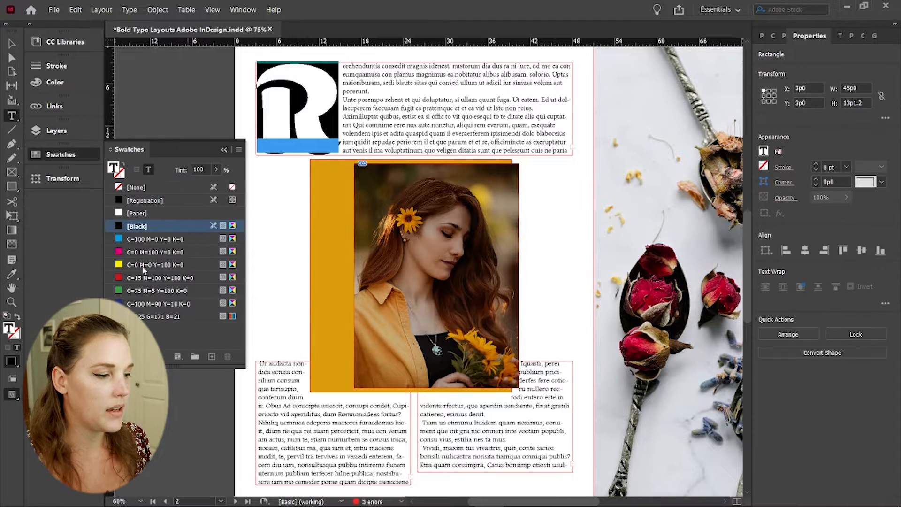
{"action": "left_click", "coordinate": [160, 316]}
{"action": "key", "text": "Escape"}
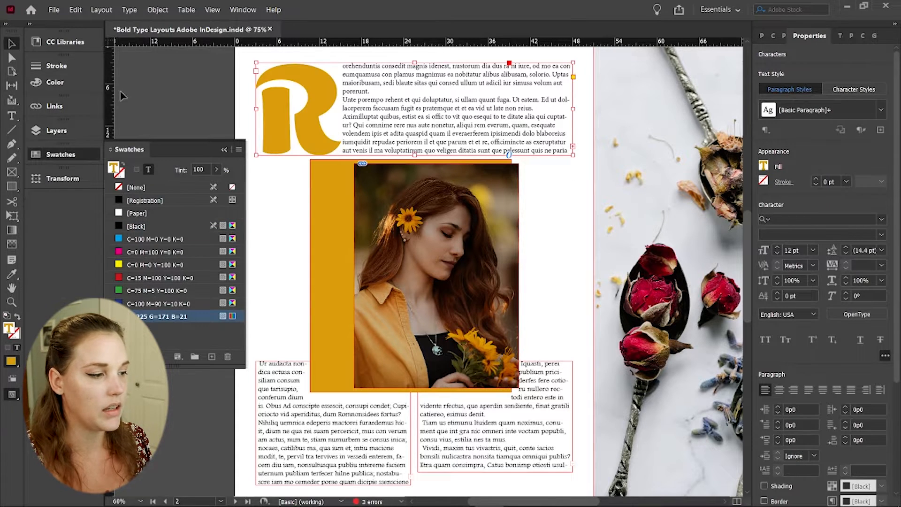
{"action": "left_click", "coordinate": [213, 97]}
{"action": "left_click", "coordinate": [224, 151]}
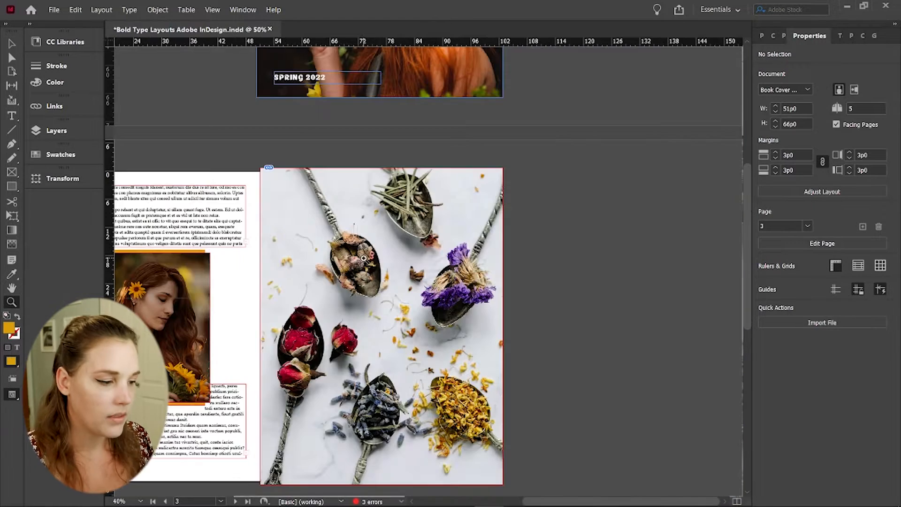
- Place an orange copy of the cover's "SPRING 2022" text frame at the bottom of page 2, reworded as "PAGE 2"
{"action": "left_click_drag", "start_coordinate": [326, 256], "coordinate": [420, 506]}
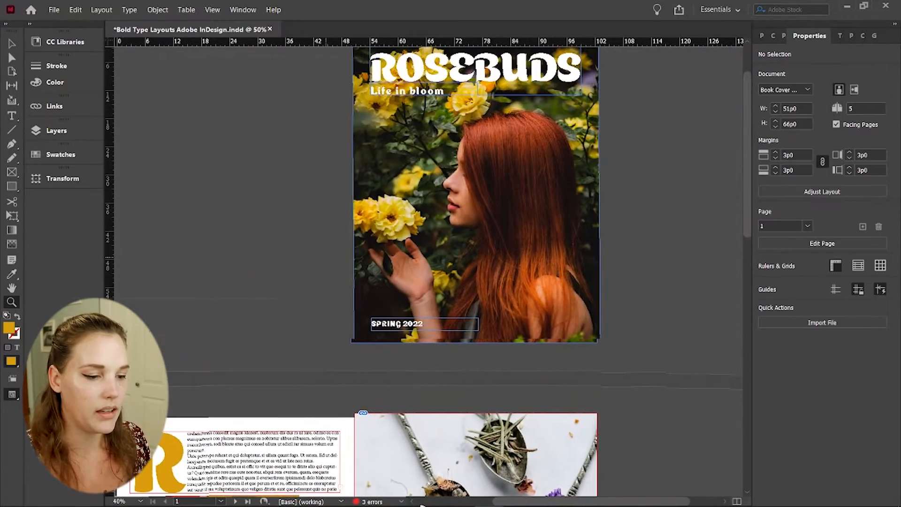
{"action": "left_click_drag", "start_coordinate": [661, 233], "coordinate": [680, 262]}
{"action": "left_click_drag", "start_coordinate": [458, 440], "coordinate": [500, 169]}
{"action": "left_click_drag", "start_coordinate": [402, 339], "coordinate": [398, 308]}
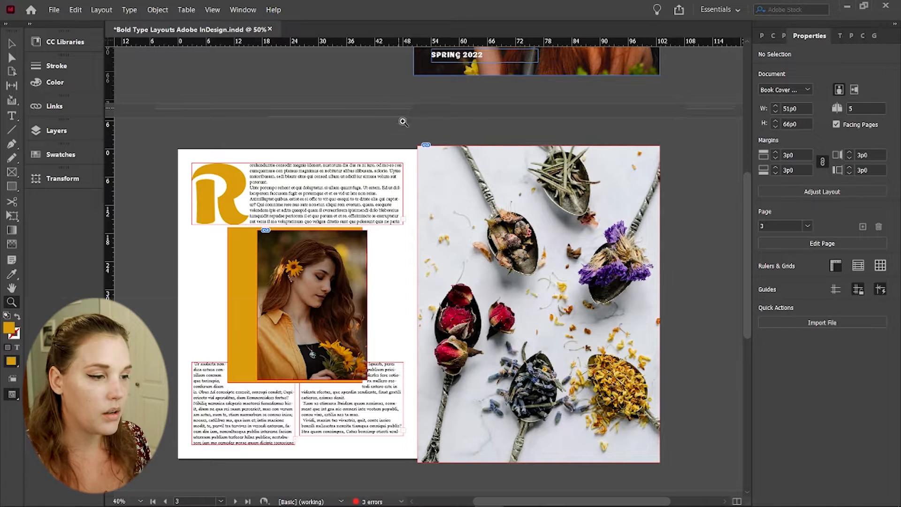
{"action": "key", "text": "v"}
{"action": "left_click", "coordinate": [460, 62]}
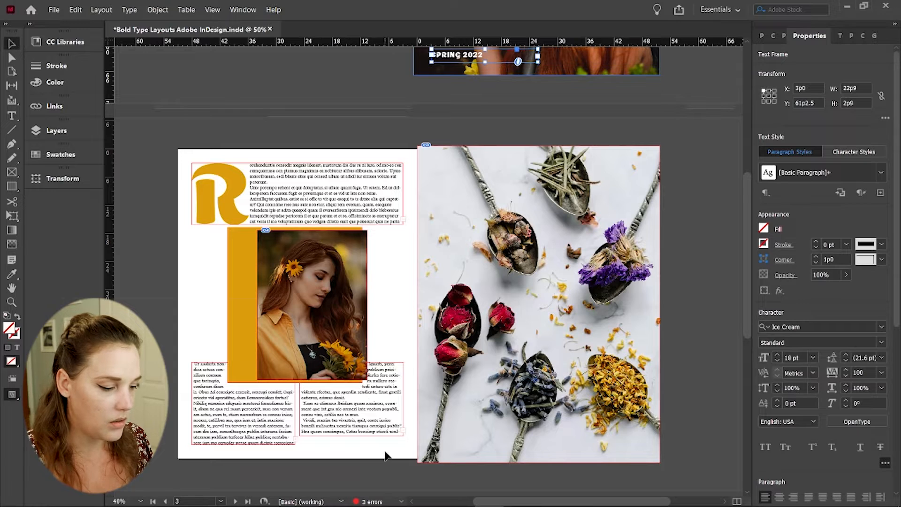
{"action": "key", "text": "z"}
{"action": "left_click_drag", "start_coordinate": [390, 449], "coordinate": [403, 443]}
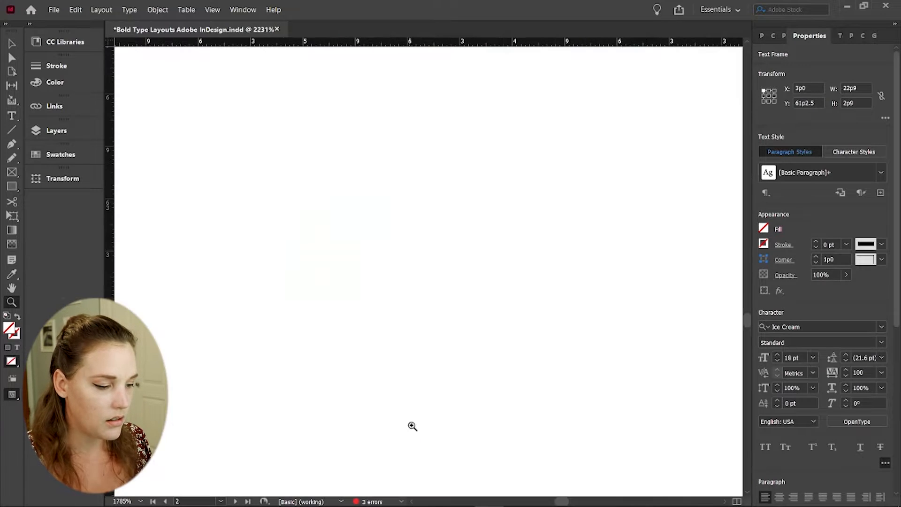
{"action": "key", "text": "ctrl+4"}
{"action": "key", "text": "ctrl+minus"}
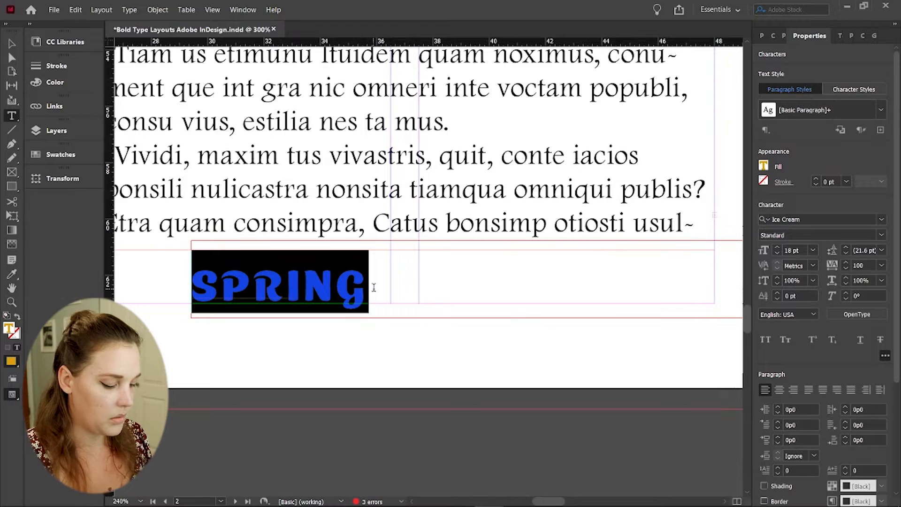
{"action": "type", "text": "PAGE 2"}
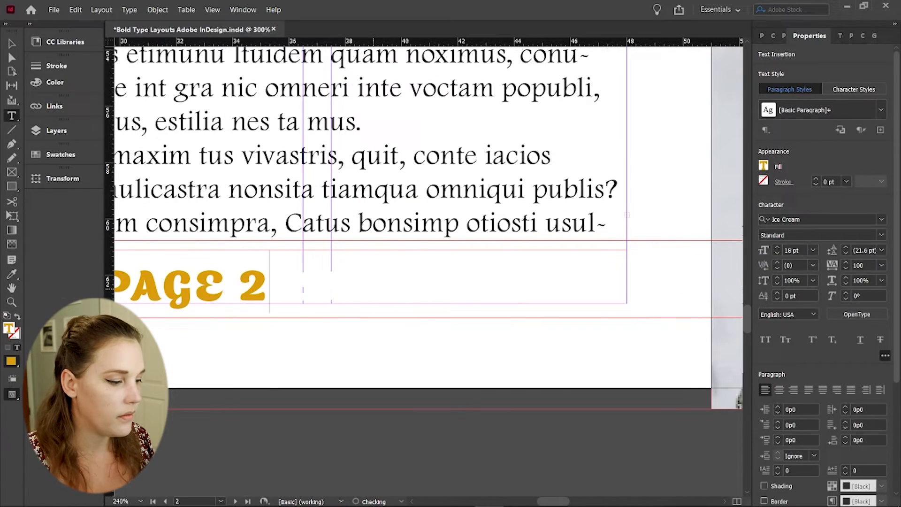
- Set the "PAGE 2" label to 12 pt and move it to about X 26p8, Y 61p5 below the second text column
{"action": "key", "text": "Escape"}
{"action": "left_click_drag", "start_coordinate": [373, 289], "coordinate": [462, 283]}
{"action": "key", "text": "z"}
{"action": "left_click", "coordinate": [485, 343], "text": "alt"}
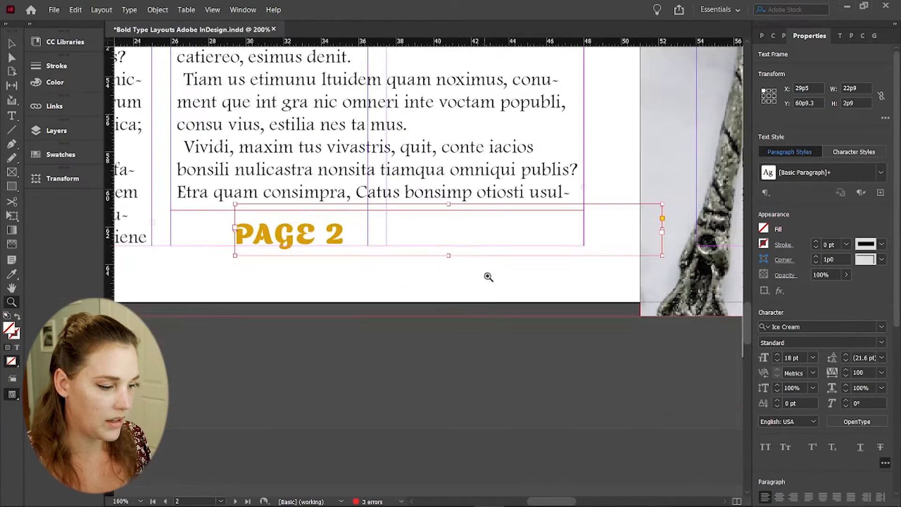
{"action": "key", "text": "v"}
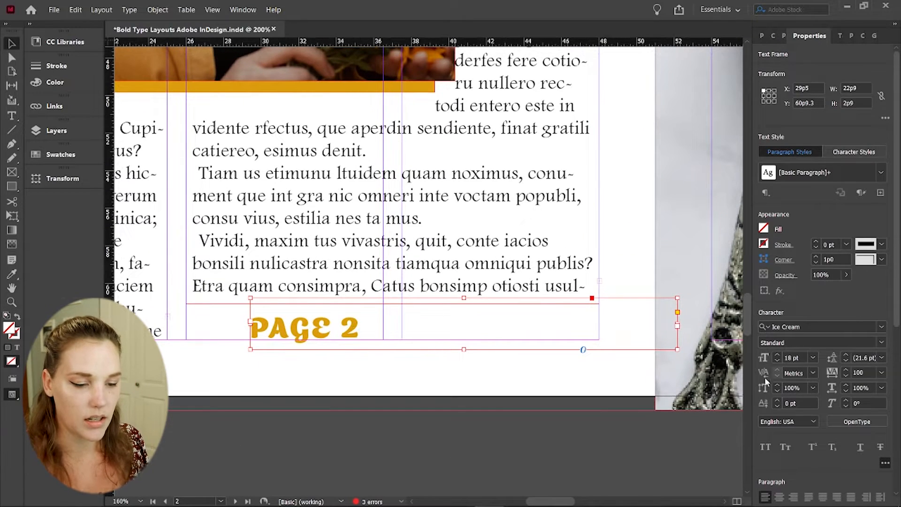
{"action": "left_click", "coordinate": [793, 357]}
{"action": "type", "text": "12pt"}
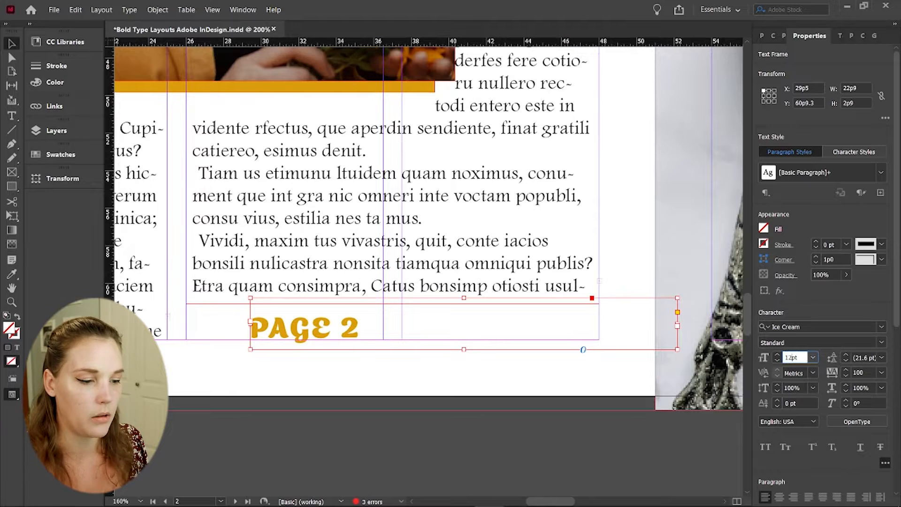
{"action": "key", "text": "Return"}
{"action": "left_click_drag", "start_coordinate": [300, 319], "coordinate": [247, 332]}
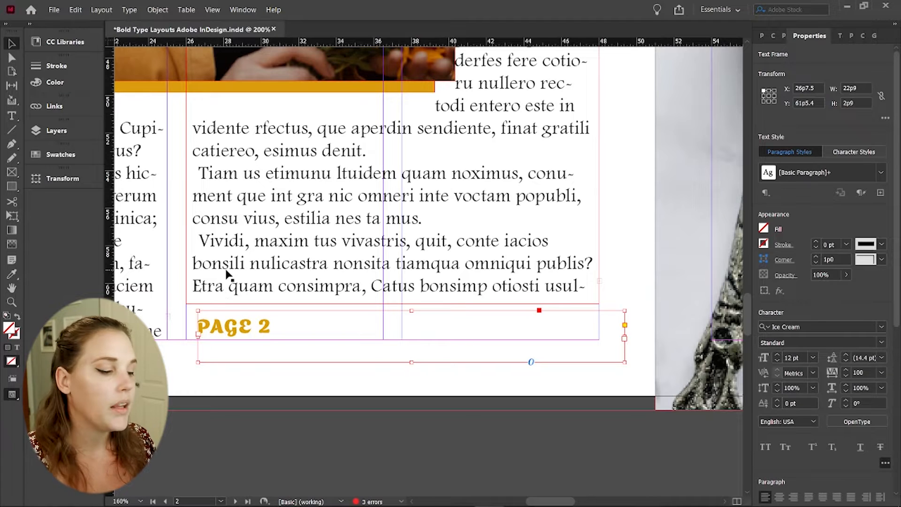
- Fit the "PAGE 2" frame to its content and align it with the lower-right margin corner of page 2
{"action": "right_click", "coordinate": [235, 331]}
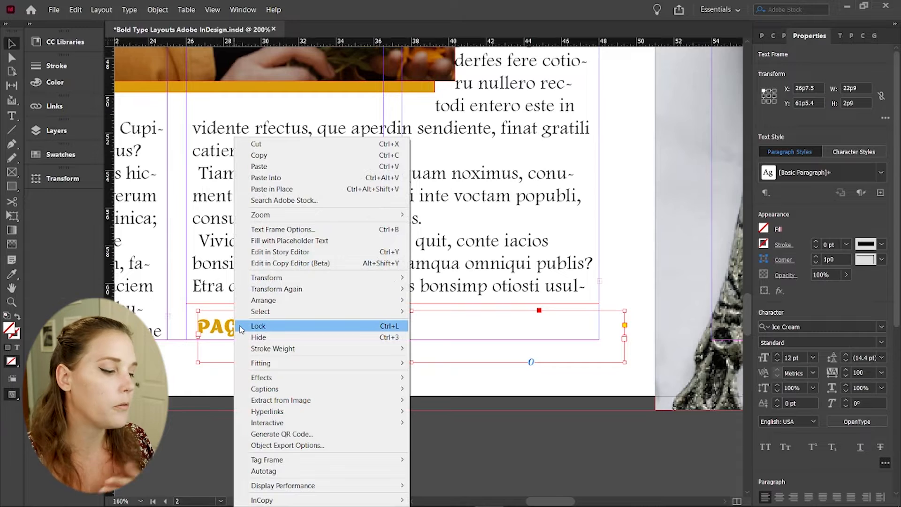
{"action": "mouse_move", "coordinate": [301, 362]}
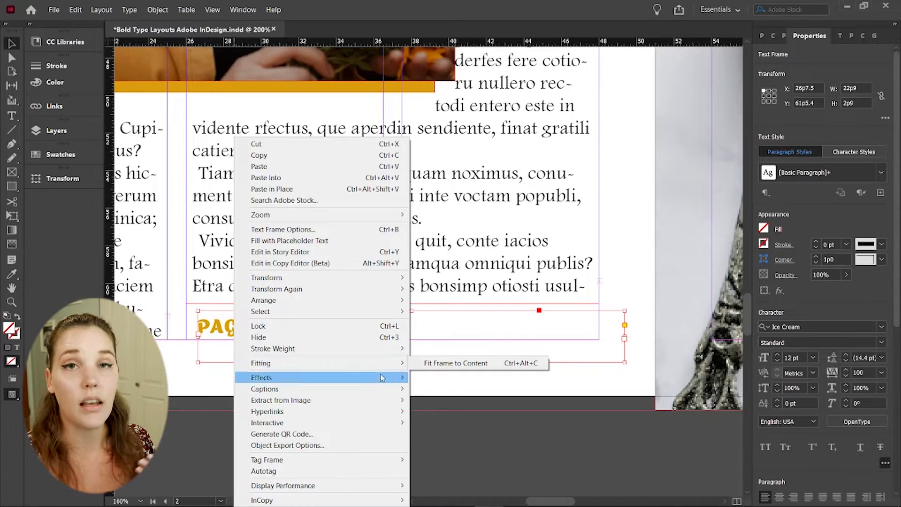
{"action": "left_click", "coordinate": [433, 363]}
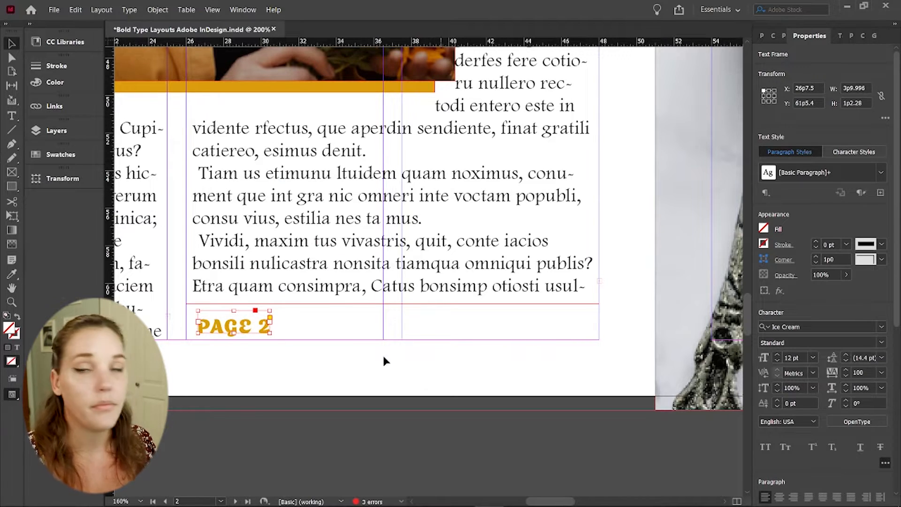
{"action": "left_click_drag", "start_coordinate": [221, 328], "coordinate": [543, 328]}
{"action": "left_click", "coordinate": [369, 310]}
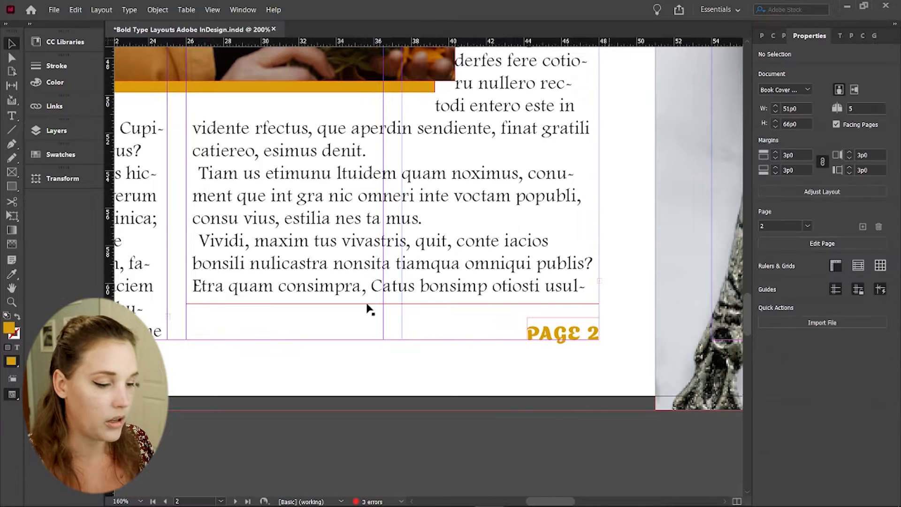
- Draw a text frame about 6p6 wide and 5p4 high in the upper-left area of page 3's photo, containing the letter B
{"action": "key", "text": "ctrl+alt+0"}
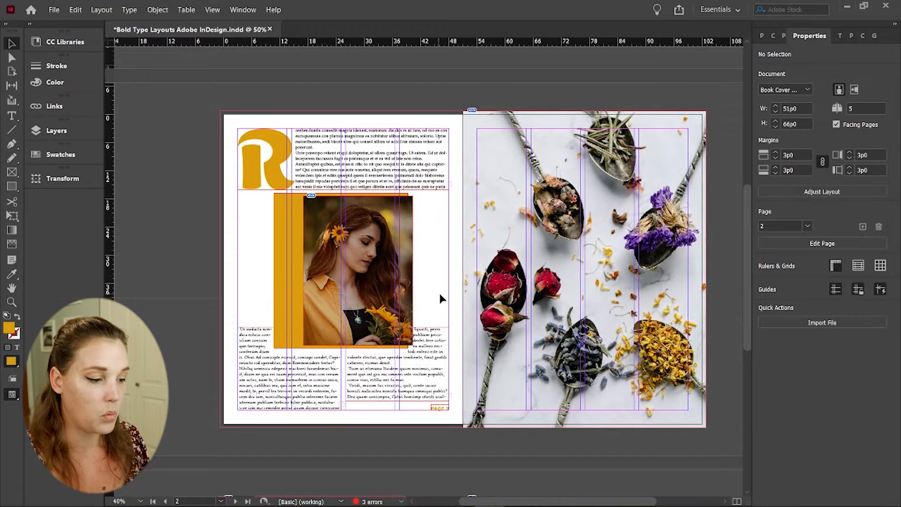
{"action": "left_click_drag", "start_coordinate": [584, 268], "coordinate": [486, 295]}
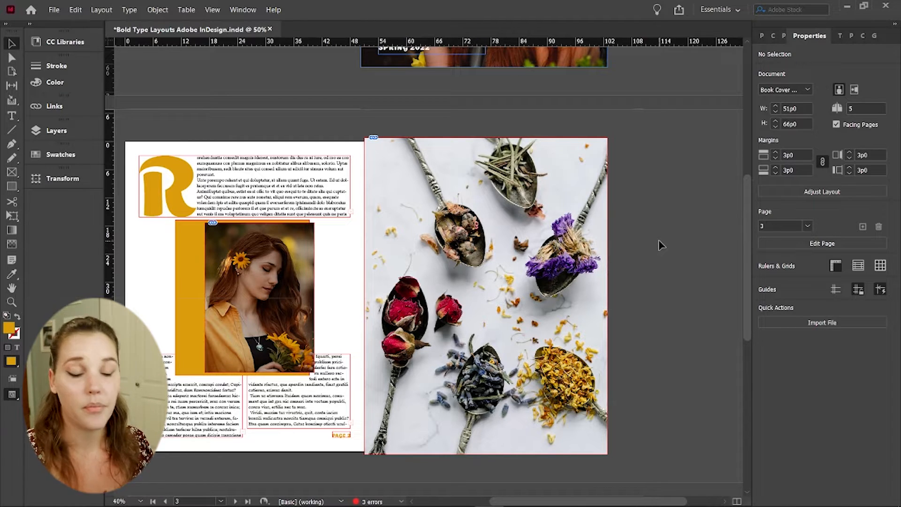
{"action": "left_click_drag", "start_coordinate": [638, 339], "coordinate": [646, 354]}
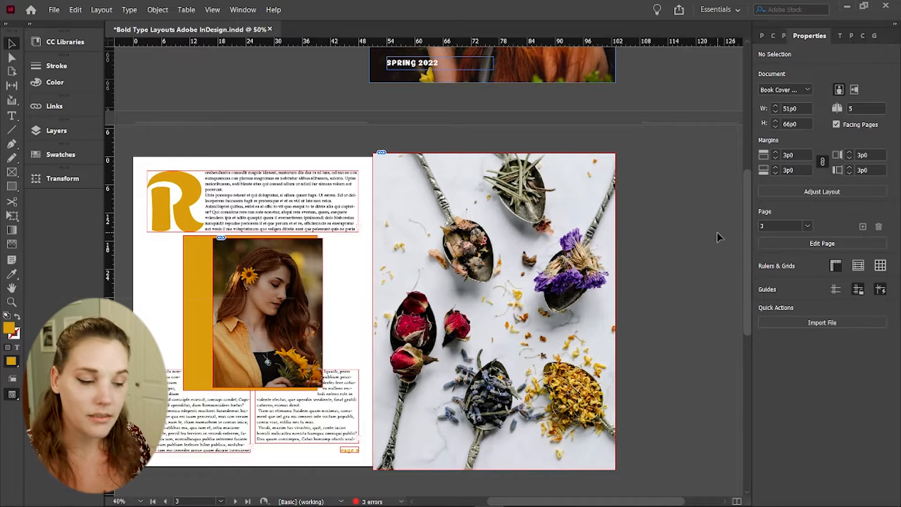
{"action": "key", "text": "t"}
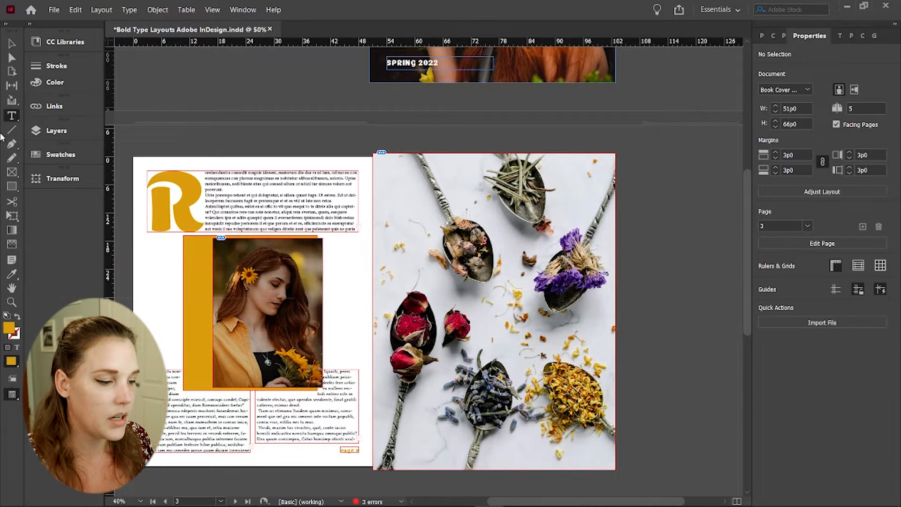
{"action": "left_click_drag", "start_coordinate": [398, 202], "coordinate": [428, 226]}
{"action": "key", "text": "Escape"}
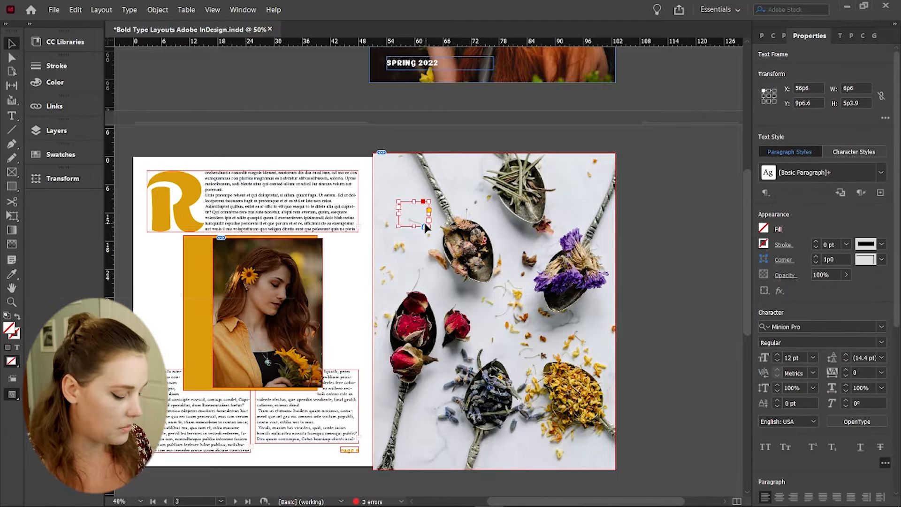
- Set the letter B on page 3 in Ice Cream Standard at 60 pt
{"action": "left_click", "coordinate": [881, 327]}
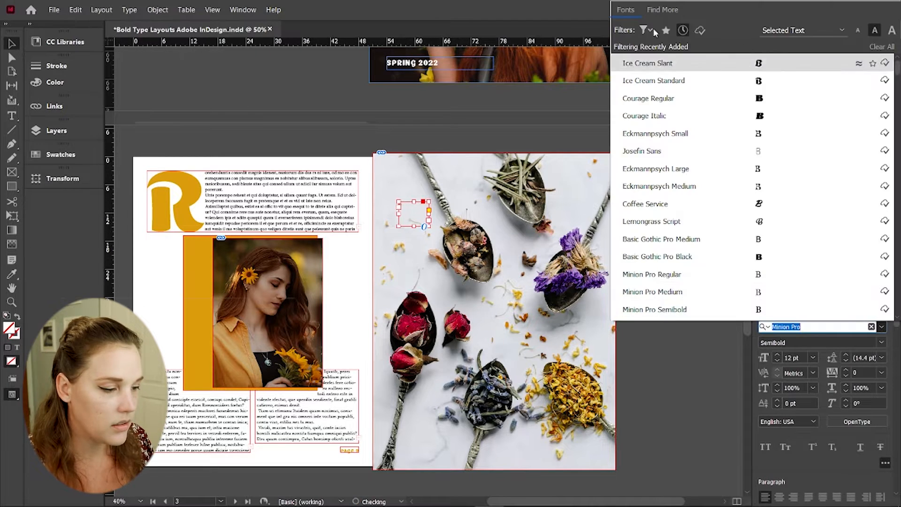
{"action": "left_click", "coordinate": [695, 83]}
{"action": "double_click", "coordinate": [413, 213]}
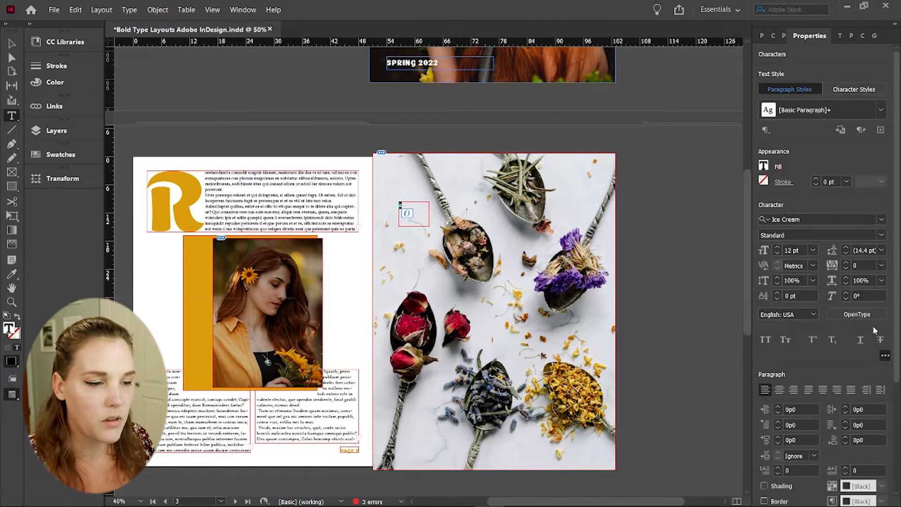
{"action": "double_click", "coordinate": [790, 251]}
{"action": "type", "text": "33"}
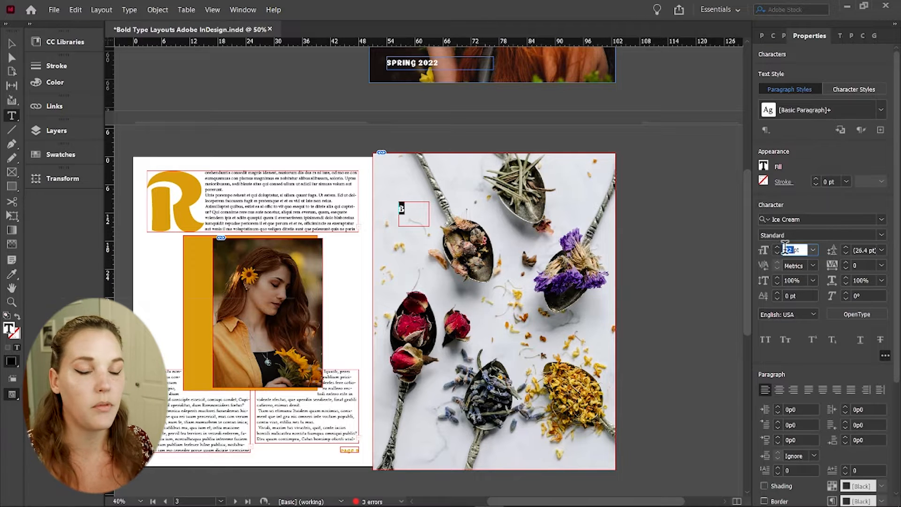
{"action": "key", "text": "Return"}
{"action": "double_click", "coordinate": [790, 251]}
{"action": "type", "text": "44"}
{"action": "key", "text": "Return"}
{"action": "double_click", "coordinate": [790, 250]}
{"action": "type", "text": "60"}
{"action": "key", "text": "Return"}
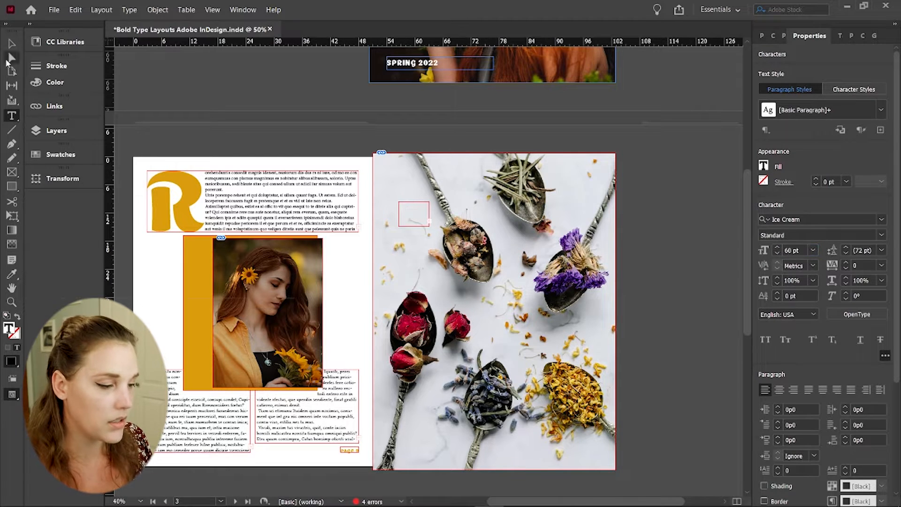
- Enlarge the B frame to about 8p7.5 by 12p2.4 and raise its type size to 120 pt
{"action": "left_click", "coordinate": [12, 43]}
{"action": "left_click_drag", "start_coordinate": [428, 227], "coordinate": [439, 259]}
{"action": "double_click", "coordinate": [790, 357]}
{"action": "type", "text": "80"}
{"action": "key", "text": "Return"}
{"action": "double_click", "coordinate": [787, 356]}
{"action": "type", "text": "100"}
{"action": "key", "text": "Return"}
{"action": "double_click", "coordinate": [787, 356]}
{"action": "type", "text": "120"}
{"action": "key", "text": "Return"}
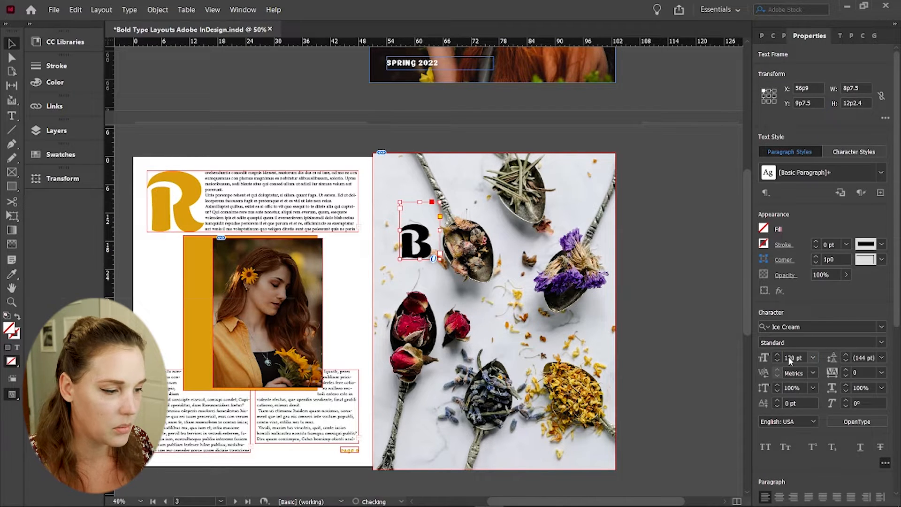
- Set the letter B to 160 pt and fit its frame to the content at about X 56p6, Y 2p0
{"action": "double_click", "coordinate": [787, 356]}
{"action": "type", "text": "140"}
{"action": "key", "text": "Return"}
{"action": "left_click_drag", "start_coordinate": [440, 259], "coordinate": [430, 232]}
{"action": "double_click", "coordinate": [787, 356]}
{"action": "type", "text": "160"}
{"action": "key", "text": "Return"}
{"action": "left_click", "coordinate": [676, 319]}
{"action": "key", "text": "ctrl+alt+c"}
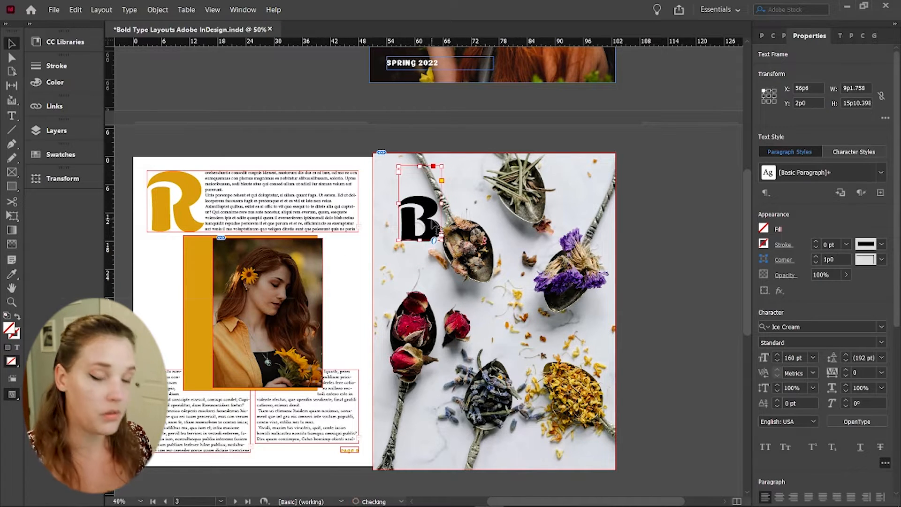
{"action": "left_click", "coordinate": [520, 133]}
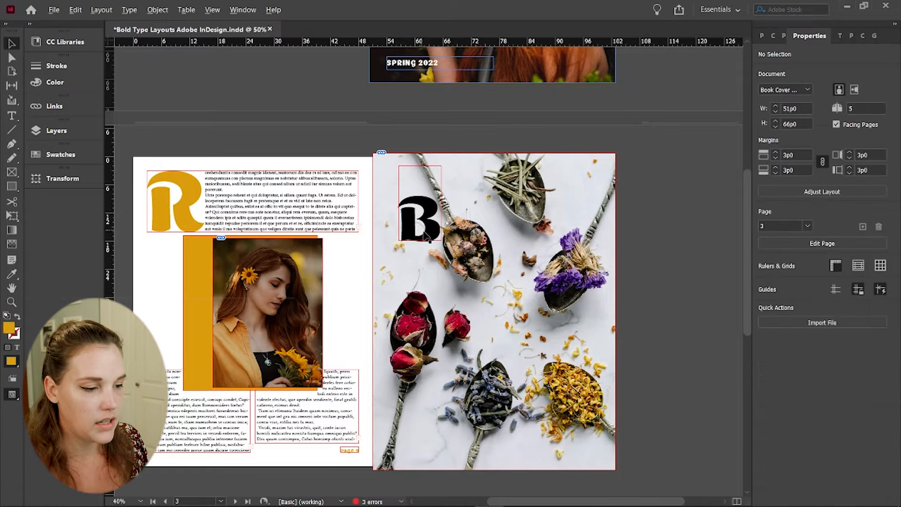
- Place a copy of the B frame at about X 77p9, Y 9p11 and change its letter to L
{"action": "left_click_drag", "start_coordinate": [425, 234], "coordinate": [524, 270]}
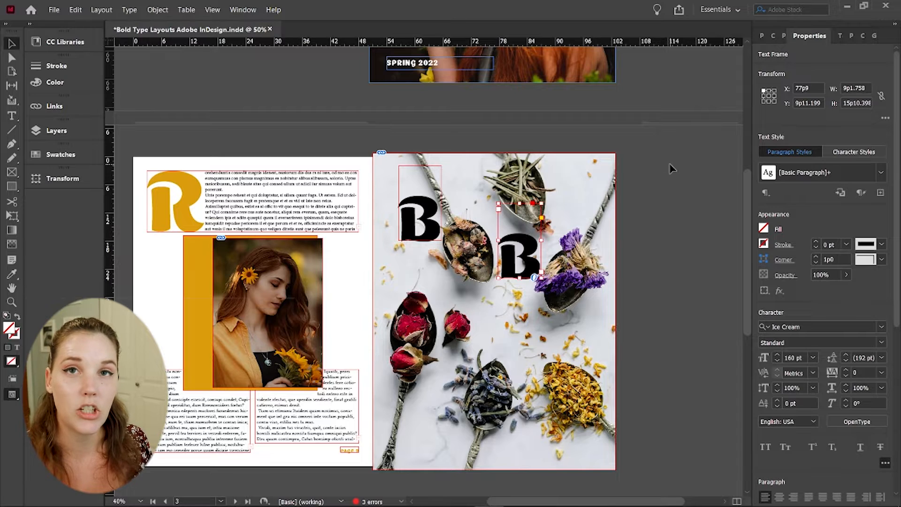
{"action": "double_click", "coordinate": [512, 272]}
{"action": "double_click", "coordinate": [511, 273]}
{"action": "type", "text": "L"}
{"action": "key", "text": "Escape"}
- Place a copy of the L frame at about X 58p1.5, Y 44p6 and change its letter to O
{"action": "left_click_drag", "start_coordinate": [511, 271], "coordinate": [419, 433]}
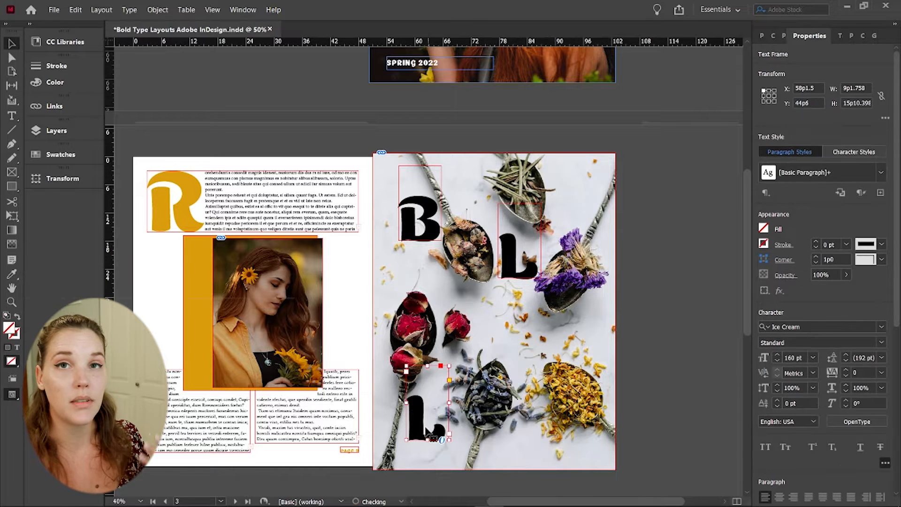
{"action": "double_click", "coordinate": [423, 433]}
{"action": "double_click", "coordinate": [423, 433]}
{"action": "type", "text": "O"}
{"action": "key", "text": "ctrl+z"}
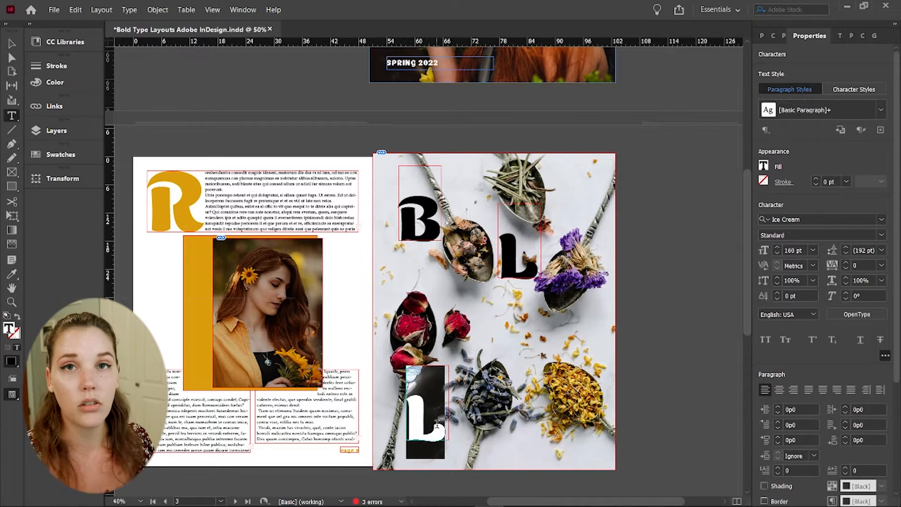
{"action": "type", "text": "O"}
{"action": "key", "text": "Escape"}
- Copy the O frame up beside the yellow petals, and add an M frame at page 3's lower right to complete "BLOOM"
{"action": "left_click_drag", "start_coordinate": [449, 402], "coordinate": [538, 326]}
{"action": "scroll", "coordinate": [454, 404], "scroll_direction": "down", "scroll_amount": 1}
{"action": "left_click_drag", "start_coordinate": [538, 326], "coordinate": [553, 377]}
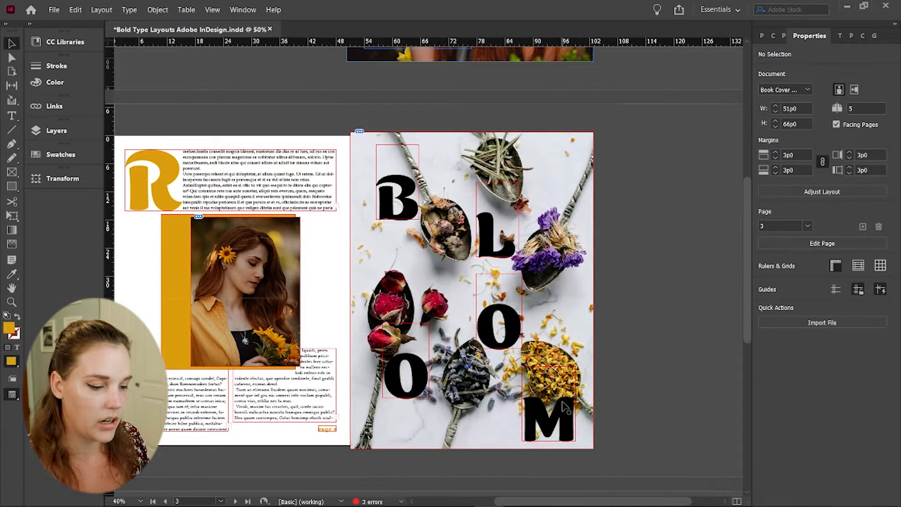
- Show the guides, lower the M to page 3's bottom edge and move the L up and slightly left
{"action": "key", "text": "ctrl+semicolon"}
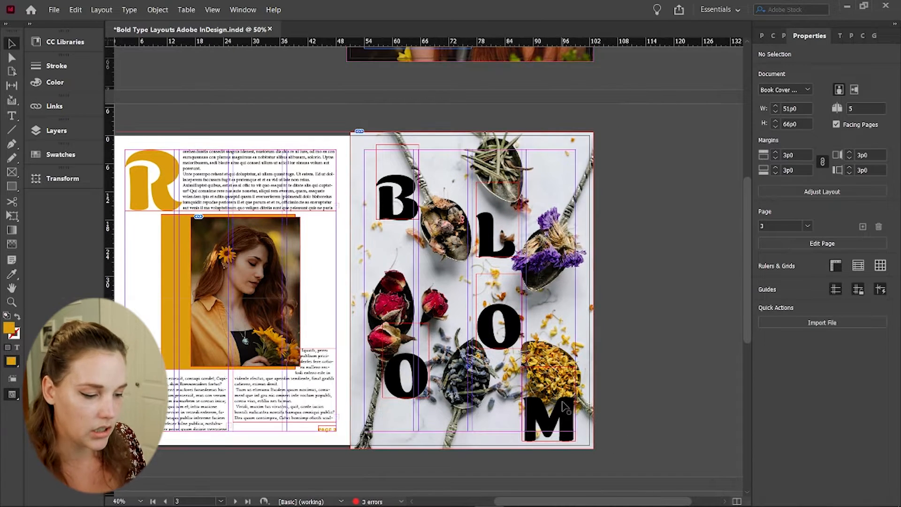
{"action": "left_click_drag", "start_coordinate": [564, 431], "coordinate": [568, 438]}
{"action": "left_click", "coordinate": [680, 402]}
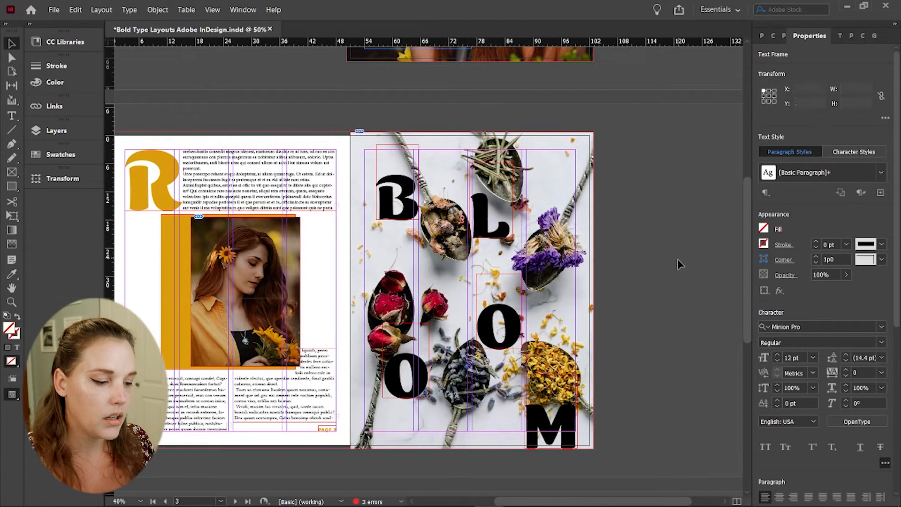
{"action": "left_click", "coordinate": [677, 263]}
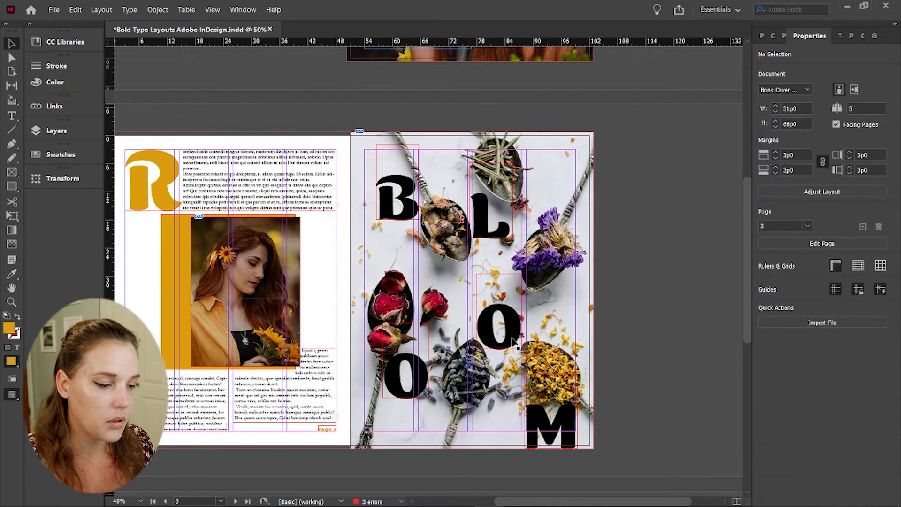
- Nudge the upper O slightly right and move the B slightly up and left on page 3
{"action": "left_click_drag", "start_coordinate": [519, 345], "coordinate": [517, 336]}
{"action": "left_click", "coordinate": [471, 290]}
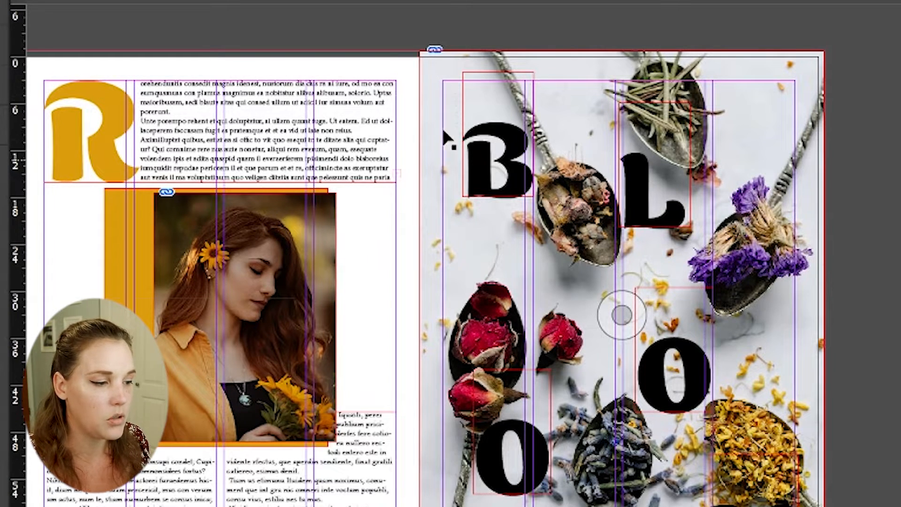
{"action": "left_click", "coordinate": [404, 178]}
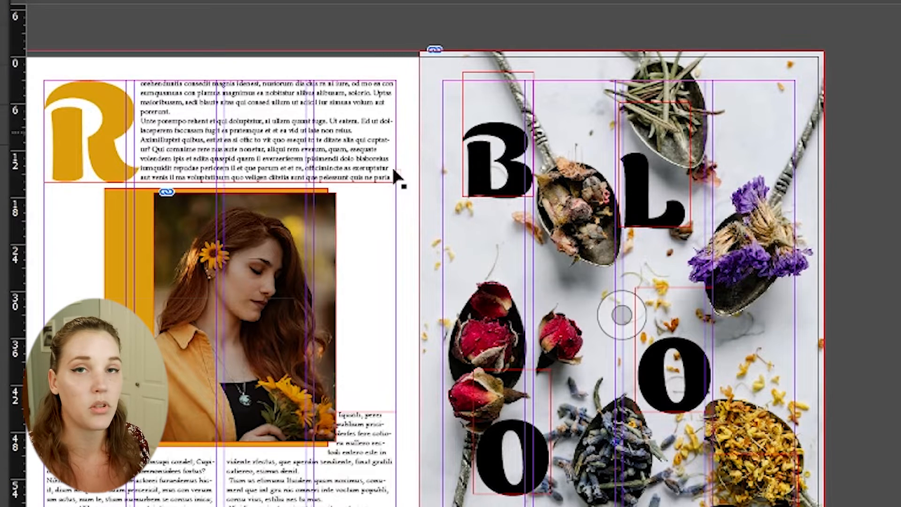
{"action": "left_click_drag", "start_coordinate": [484, 177], "coordinate": [511, 180]}
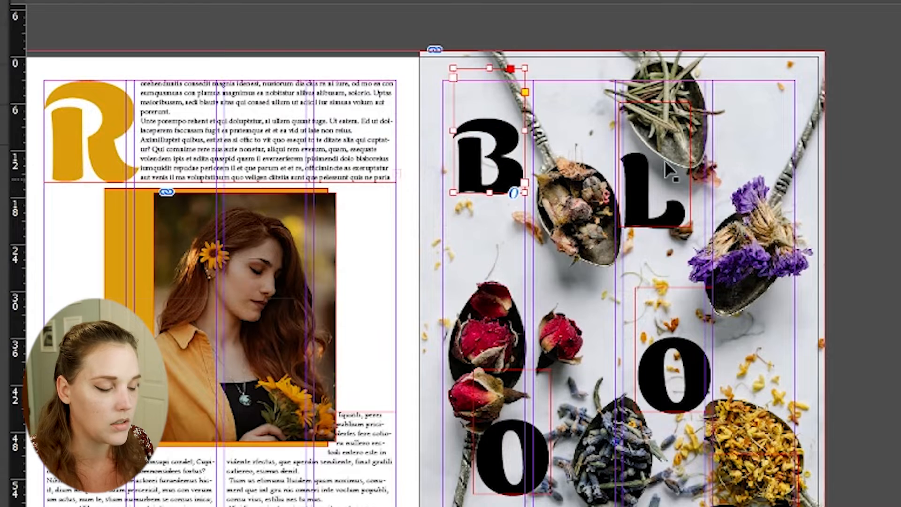
{"action": "left_click", "coordinate": [875, 279]}
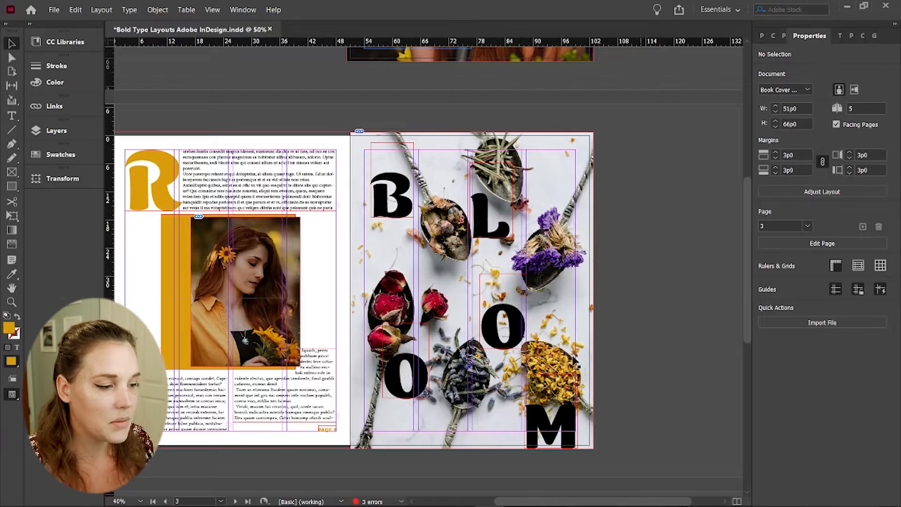
- Sample the teal of the woman's hair in the next spread's photo and save it as swatch R=32 G=131 B=137
{"action": "left_click_drag", "start_coordinate": [336, 185], "coordinate": [331, 142]}
{"action": "left_click_drag", "start_coordinate": [383, 398], "coordinate": [409, 241]}
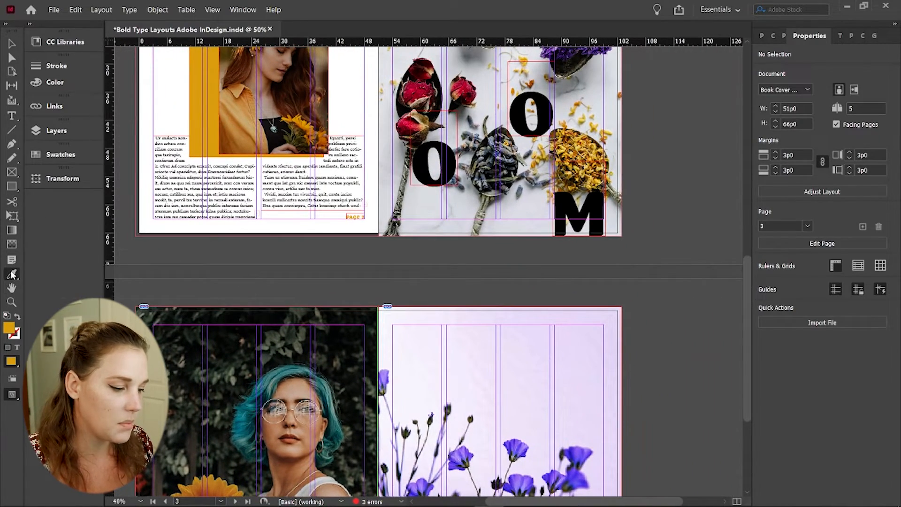
{"action": "left_click", "coordinate": [283, 369]}
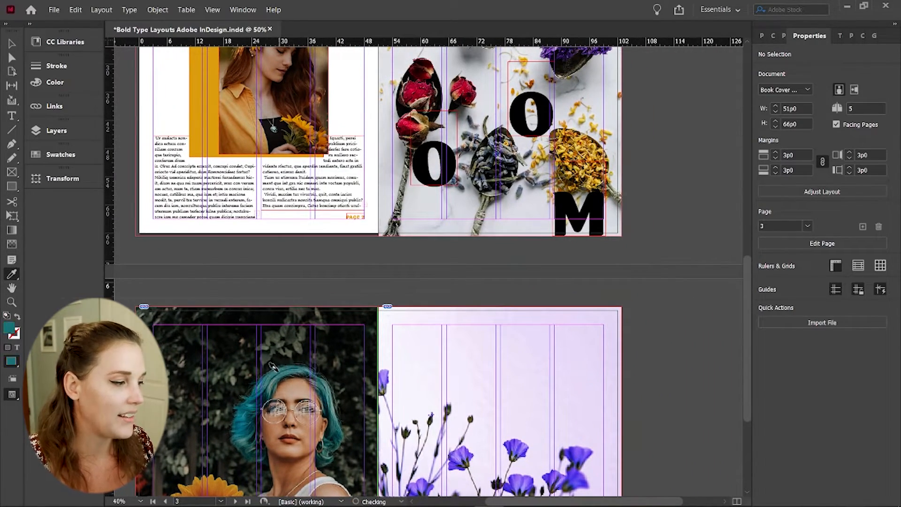
{"action": "left_click", "coordinate": [59, 155]}
{"action": "left_click_drag", "start_coordinate": [110, 171], "coordinate": [164, 336]}
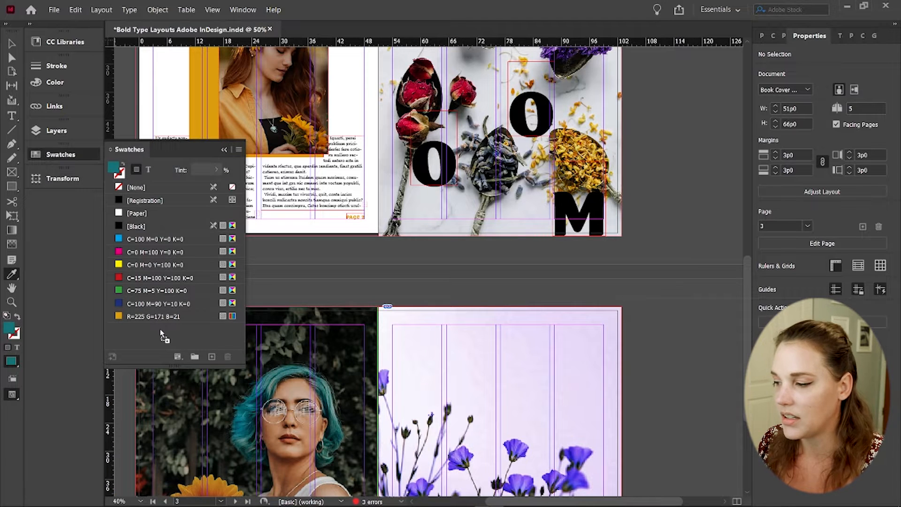
{"action": "left_click", "coordinate": [77, 156]}
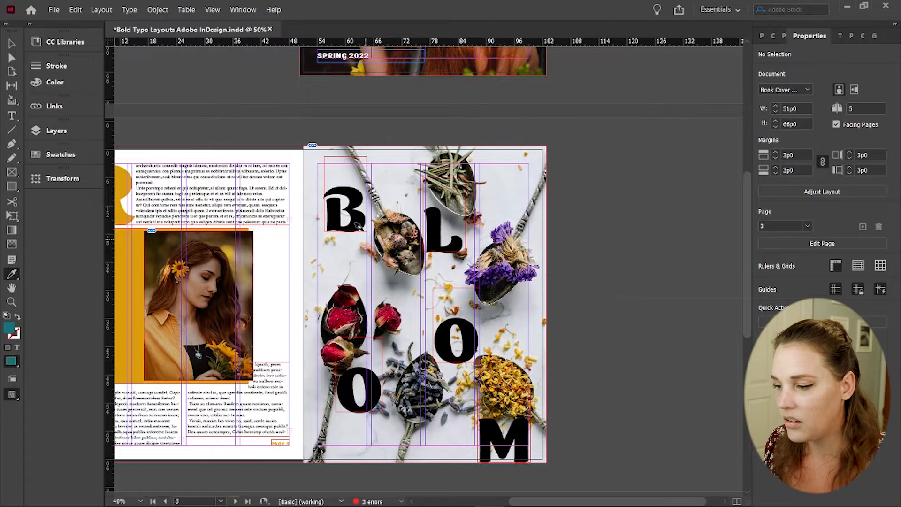
- Try to colour all five "BLOOM" letter frames with the teal R=32 G=131 B=137 swatch, and clear the frame fill again
{"action": "key", "text": "v"}
{"action": "left_click", "coordinate": [346, 216]}
{"action": "left_click", "coordinate": [438, 237], "text": "shift"}
{"action": "left_click", "coordinate": [360, 391], "text": "shift"}
{"action": "left_click", "coordinate": [451, 353], "text": "shift"}
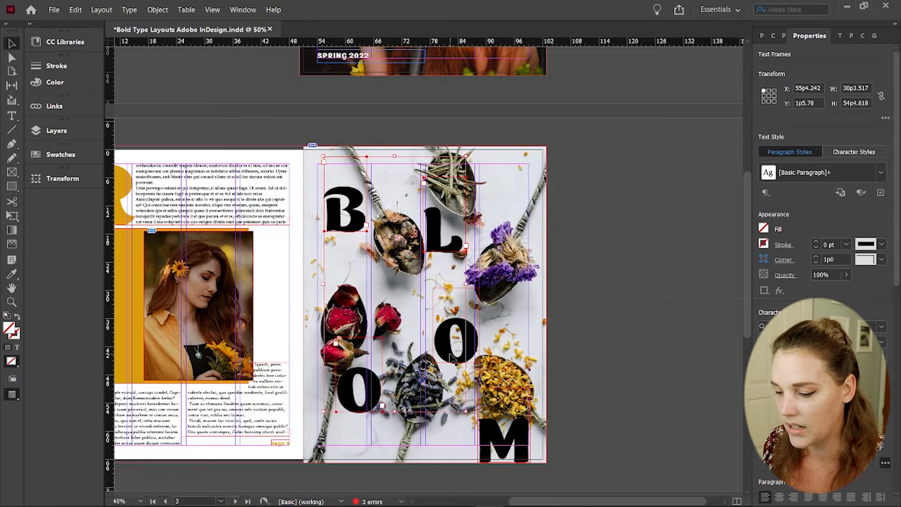
{"action": "left_click", "coordinate": [505, 438], "text": "shift"}
{"action": "left_click", "coordinate": [51, 157]}
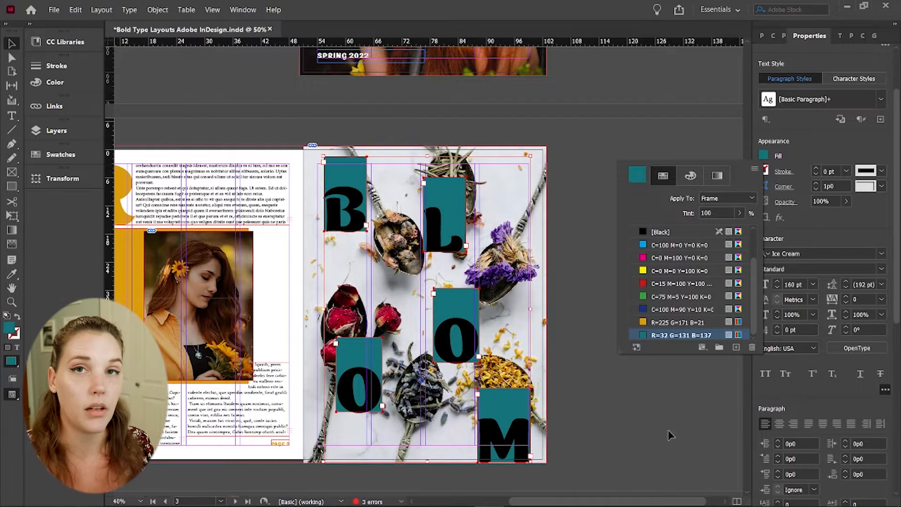
{"action": "left_click", "coordinate": [769, 159]}
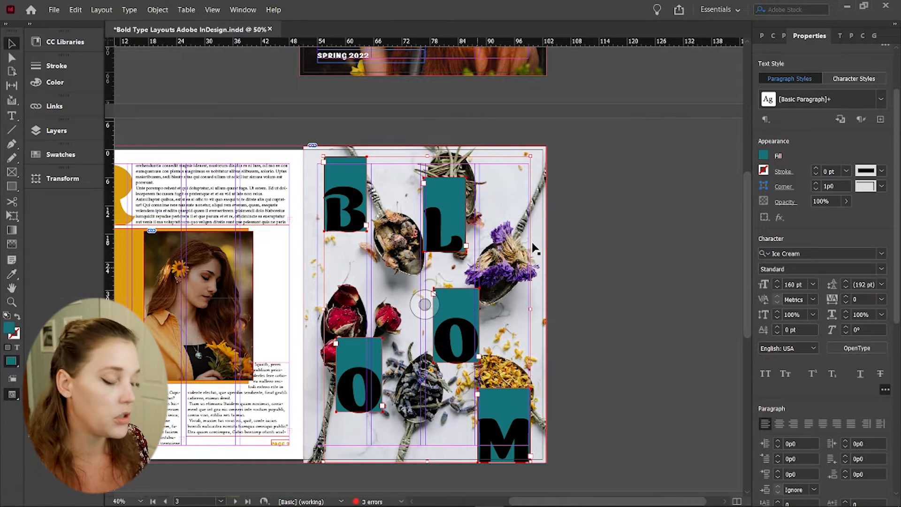
{"action": "key", "text": "slash"}
- Colour the letter B's text on page 3 with the teal R=32 G=131 B=137 swatch
{"action": "key", "text": "t"}
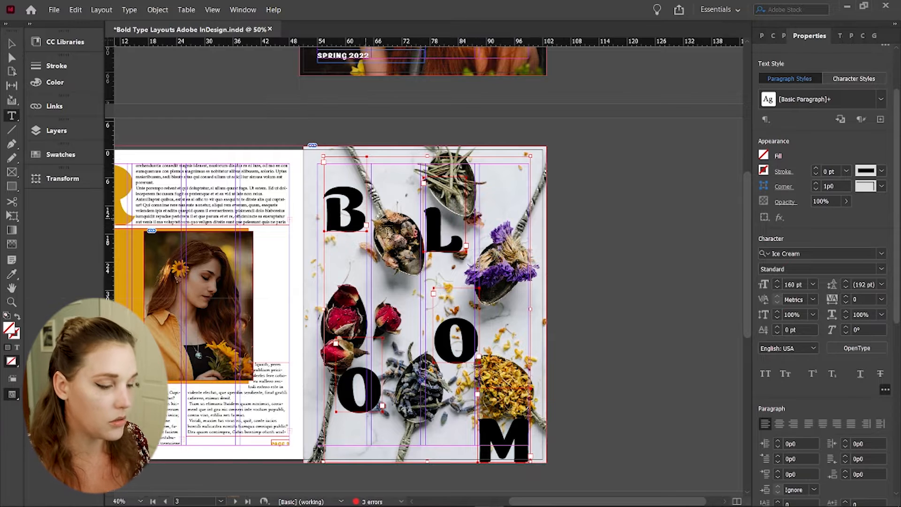
{"action": "left_click", "coordinate": [476, 258]}
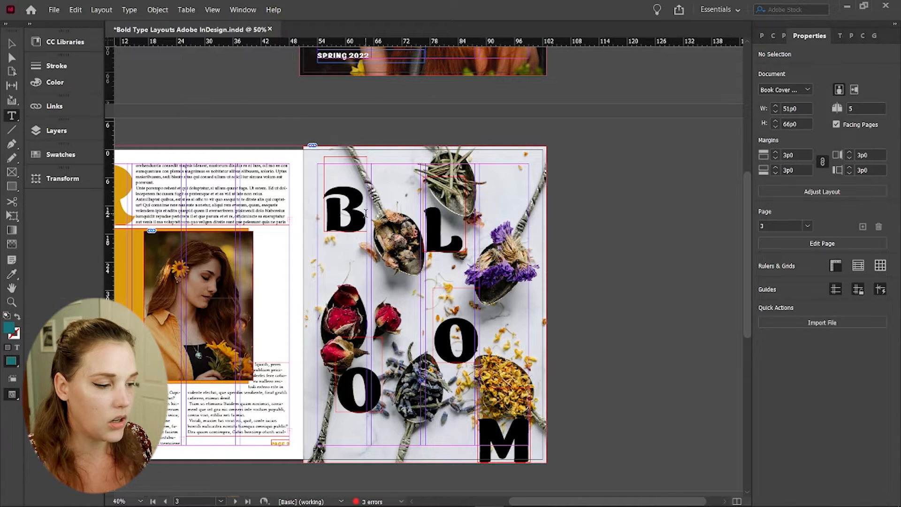
{"action": "double_click", "coordinate": [355, 213]}
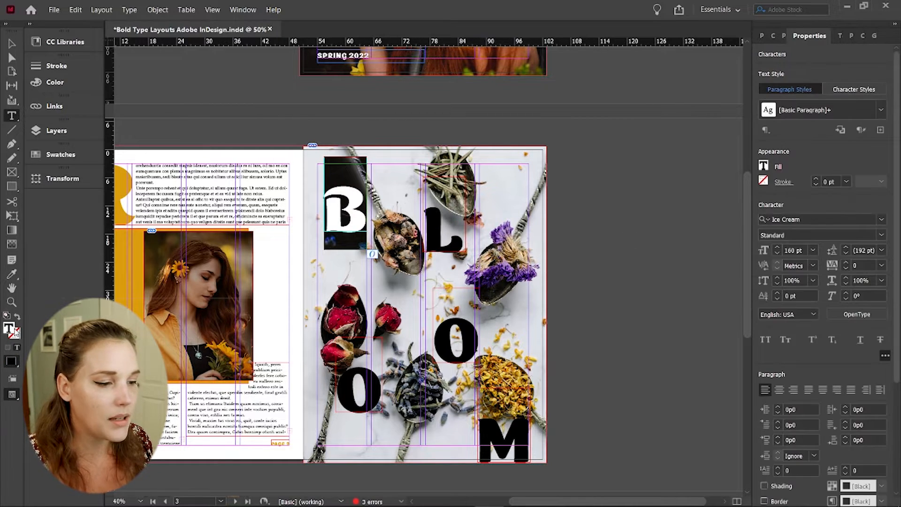
{"action": "double_click", "coordinate": [8, 329]}
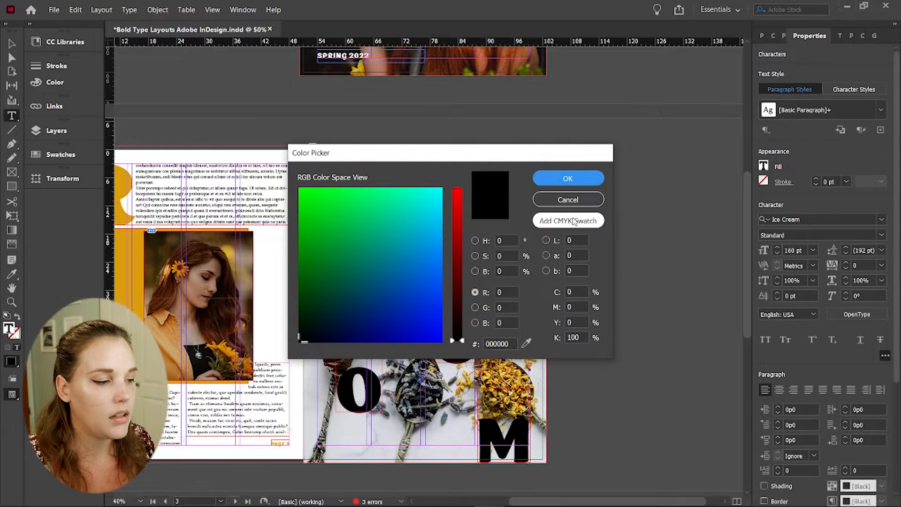
{"action": "left_click", "coordinate": [568, 200]}
{"action": "left_click", "coordinate": [763, 166]}
{"action": "scroll", "coordinate": [680, 328], "scroll_direction": "down", "scroll_amount": 5}
{"action": "left_click", "coordinate": [681, 344]}
- Colour the letter L and the lower O on page 3 with the teal R=32 G=131 B=137 swatch
{"action": "left_click", "coordinate": [431, 236]}
{"action": "double_click", "coordinate": [431, 236]}
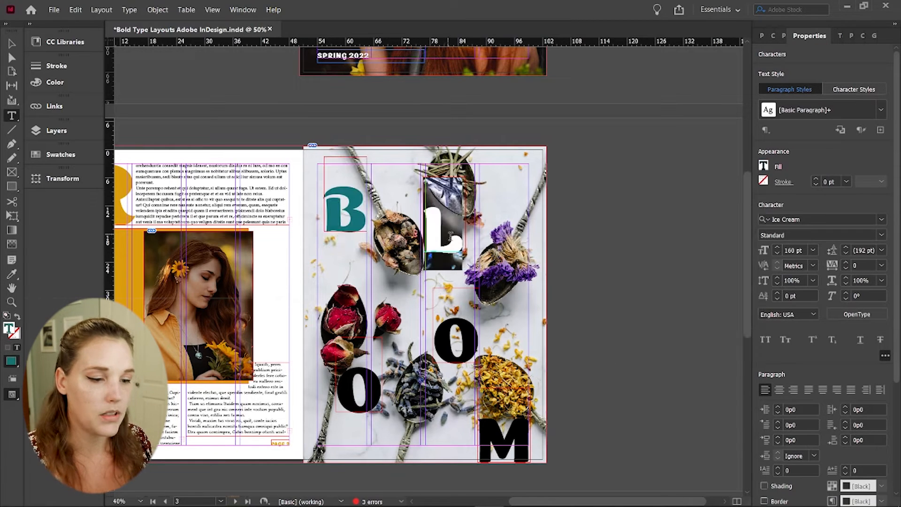
{"action": "left_click", "coordinate": [763, 166]}
{"action": "left_click", "coordinate": [677, 345]}
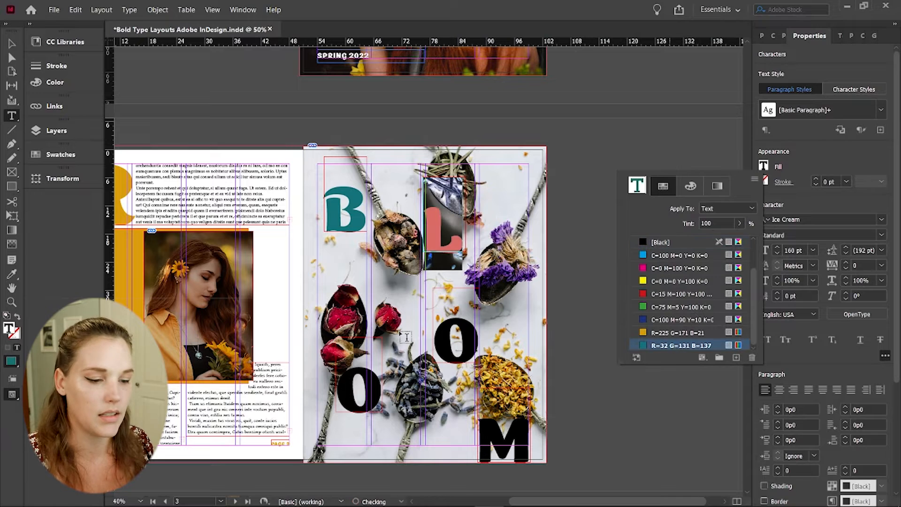
{"action": "double_click", "coordinate": [371, 393]}
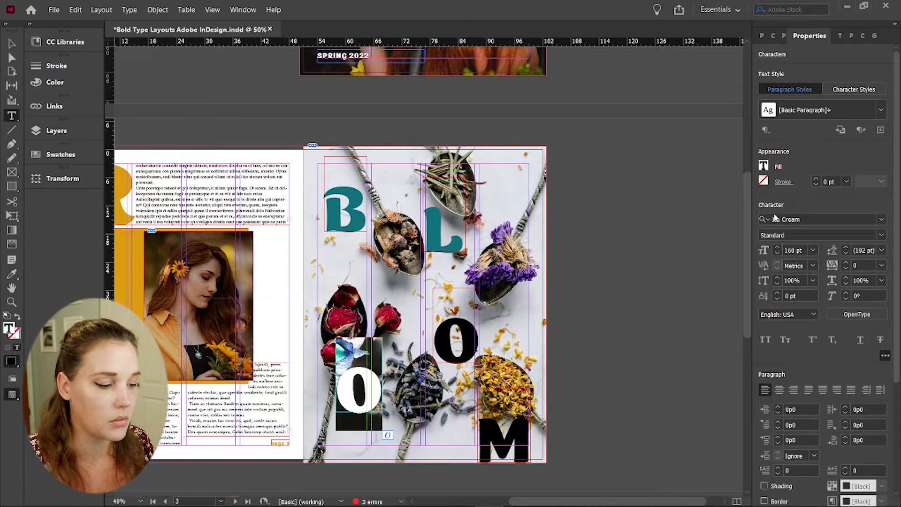
{"action": "left_click", "coordinate": [764, 165]}
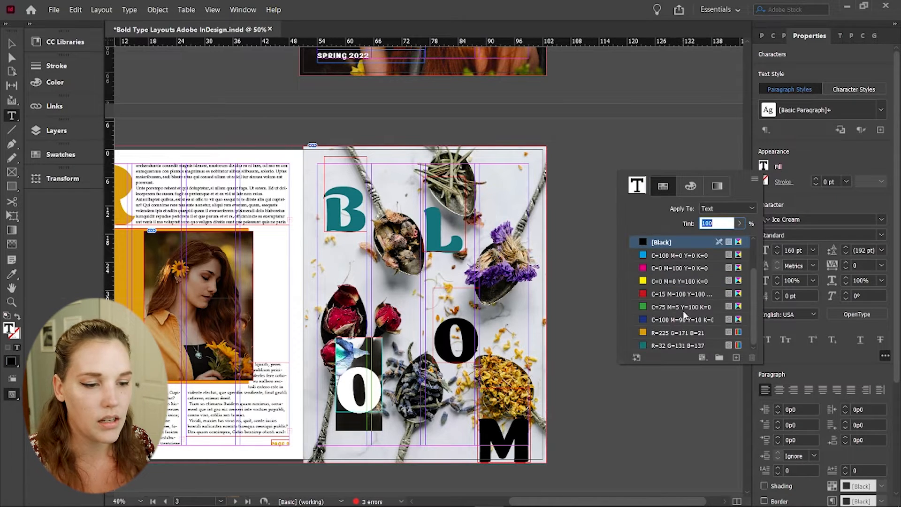
{"action": "left_click", "coordinate": [677, 345]}
- Colour the upper O and the letter M on page 3 with the teal R=32 G=131 B=137 swatch
{"action": "left_click", "coordinate": [464, 346]}
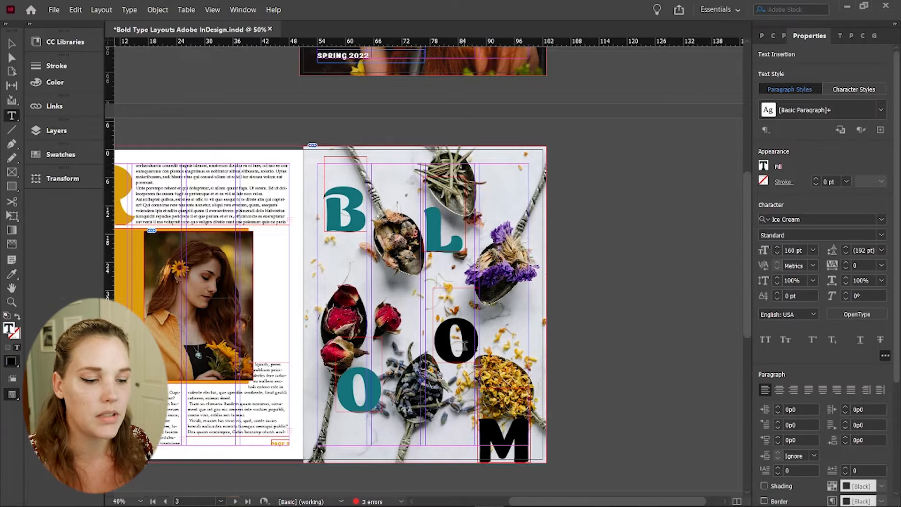
{"action": "double_click", "coordinate": [458, 339]}
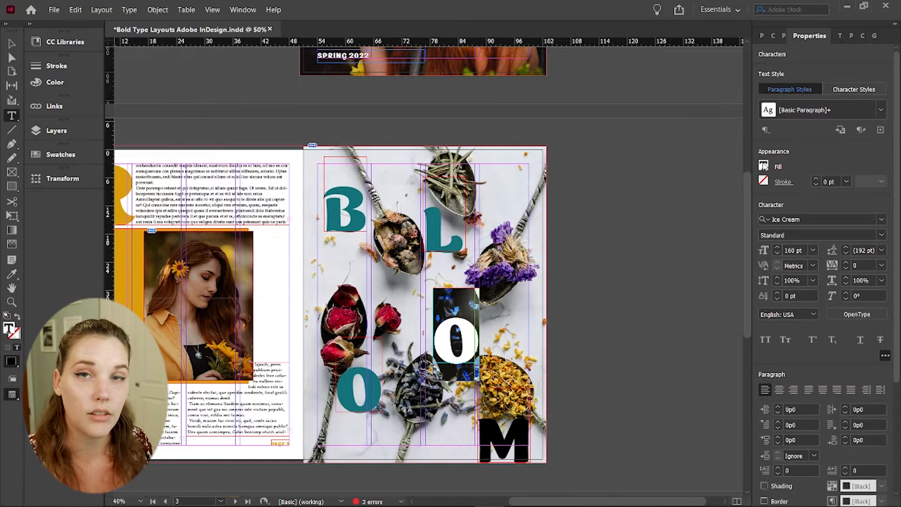
{"action": "left_click", "coordinate": [763, 165]}
{"action": "left_click", "coordinate": [675, 345]}
{"action": "left_click", "coordinate": [504, 418]}
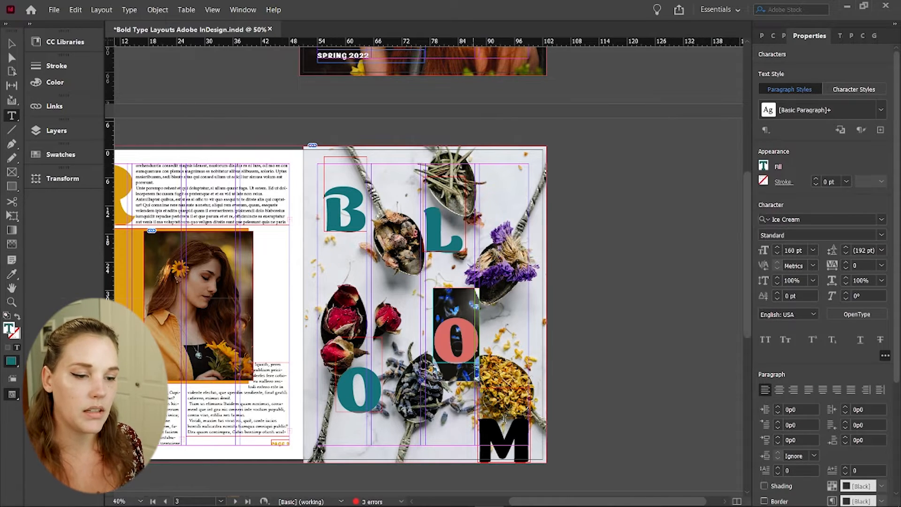
{"action": "double_click", "coordinate": [504, 419]}
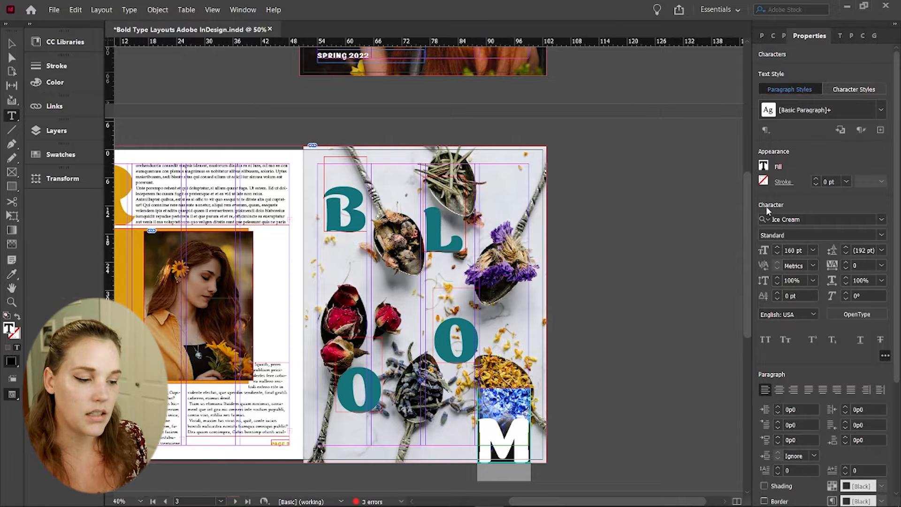
{"action": "left_click", "coordinate": [765, 166]}
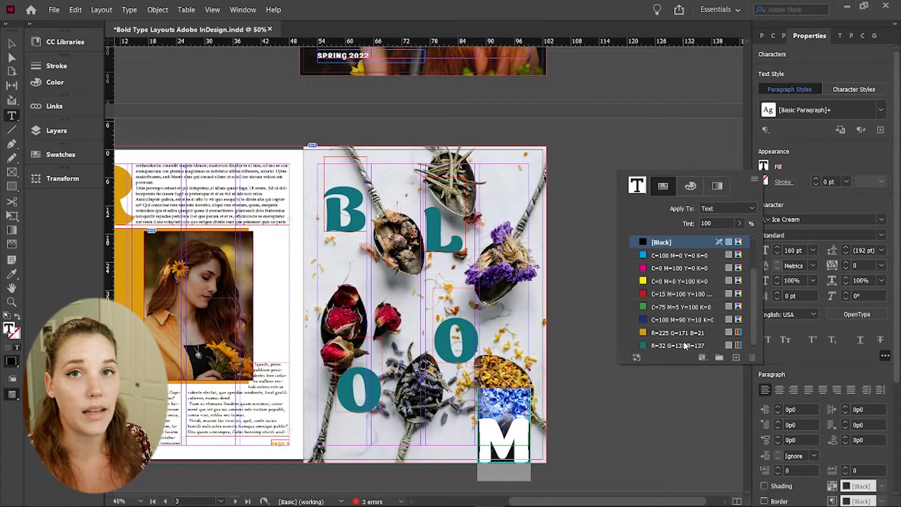
{"action": "left_click", "coordinate": [685, 345]}
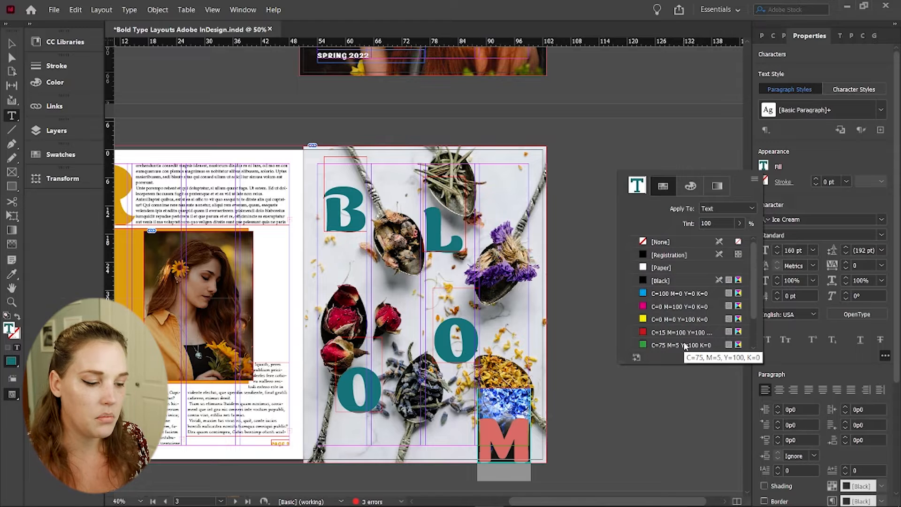
{"action": "left_click", "coordinate": [512, 427]}
{"action": "left_click", "coordinate": [539, 467]}
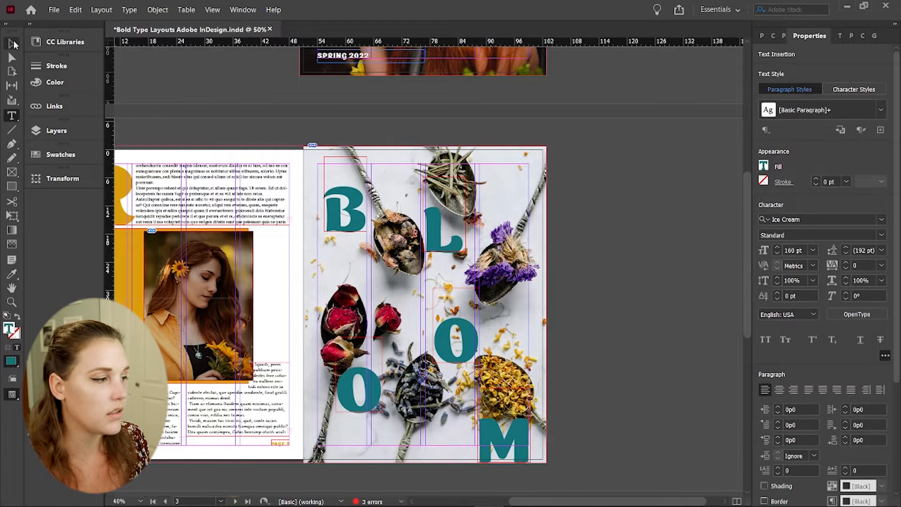
- Create a new character style from the formatting of the letter B's text frame
{"action": "left_click", "coordinate": [13, 43]}
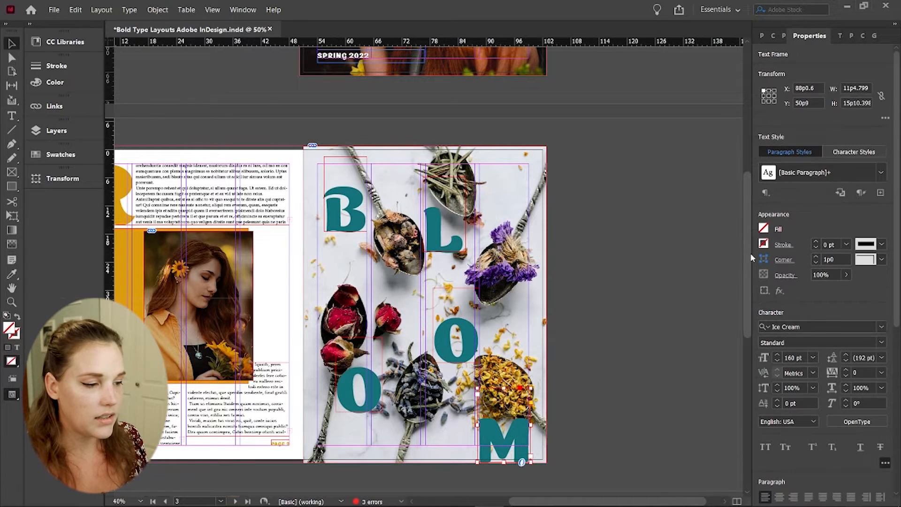
{"action": "left_click", "coordinate": [356, 226]}
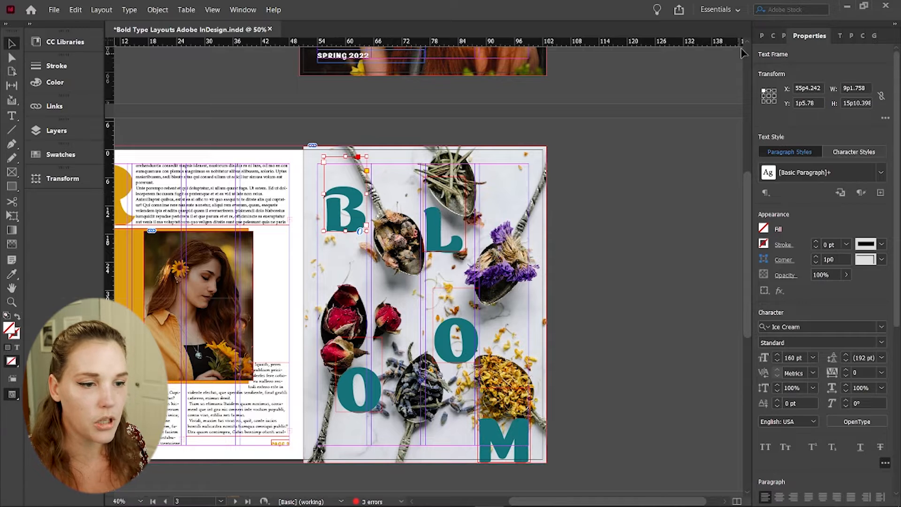
{"action": "left_click", "coordinate": [775, 37]}
{"action": "left_click", "coordinate": [770, 39]}
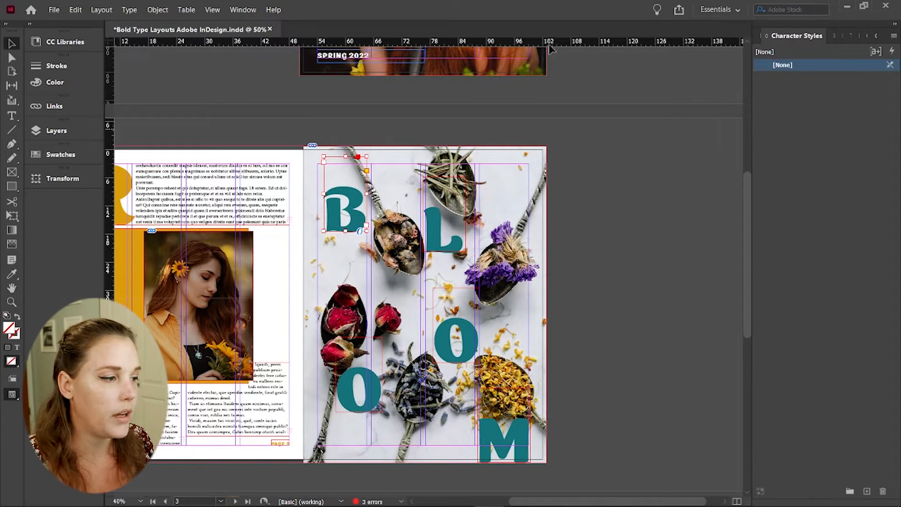
{"action": "left_click", "coordinate": [243, 8]}
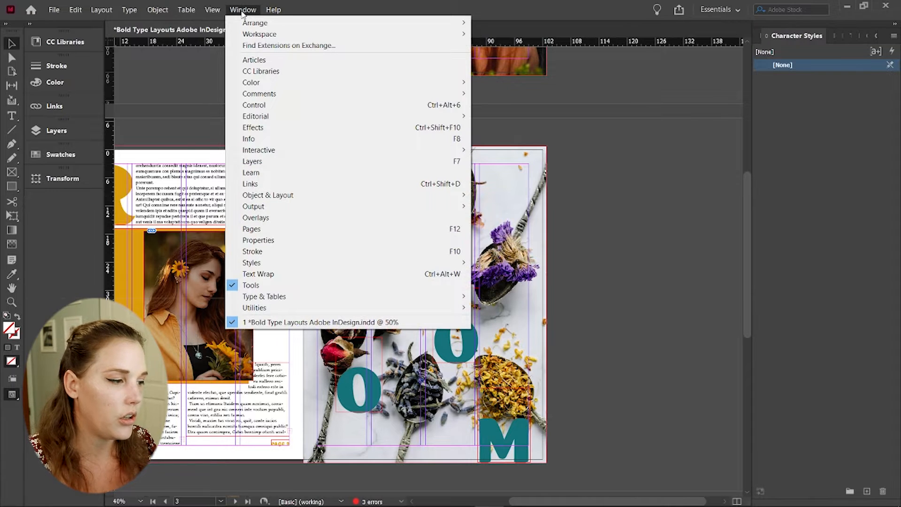
{"action": "mouse_move", "coordinate": [286, 266]}
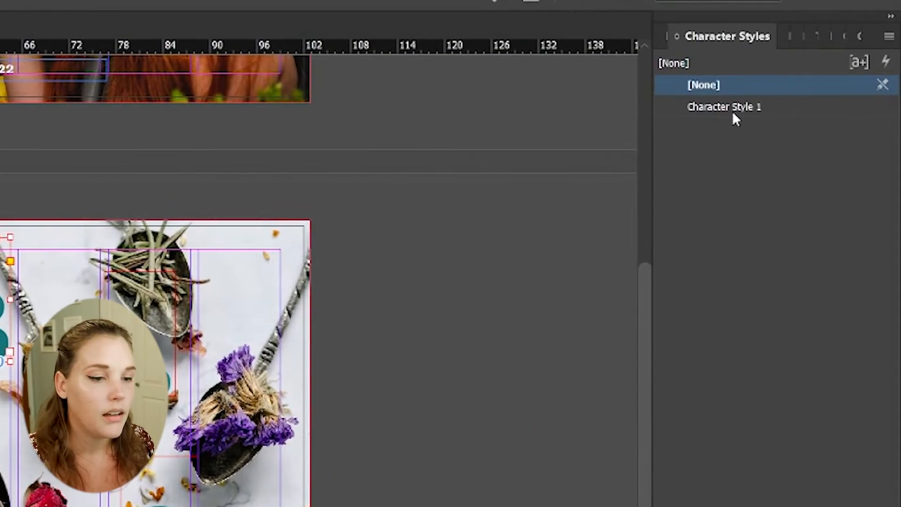
{"action": "left_click", "coordinate": [728, 107]}
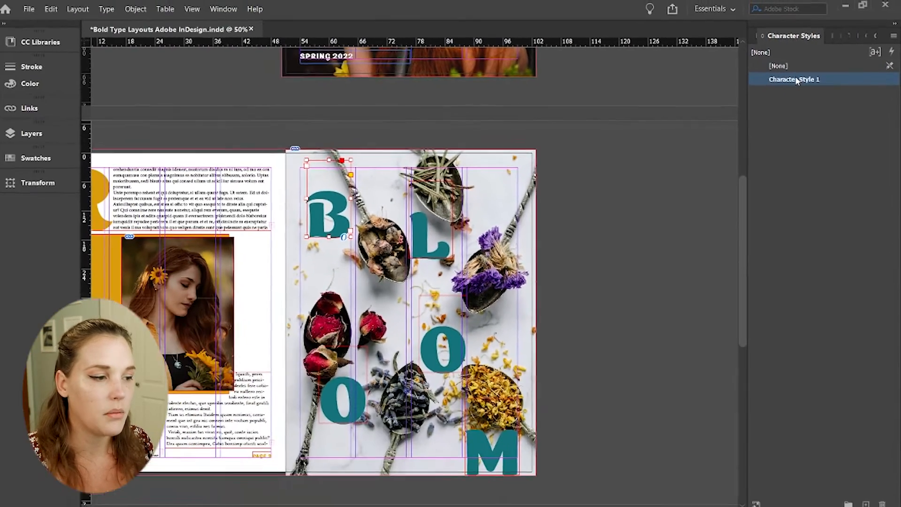
- Review the basic formats, advanced formats and character colour stored in Character Style 1
{"action": "double_click", "coordinate": [796, 80]}
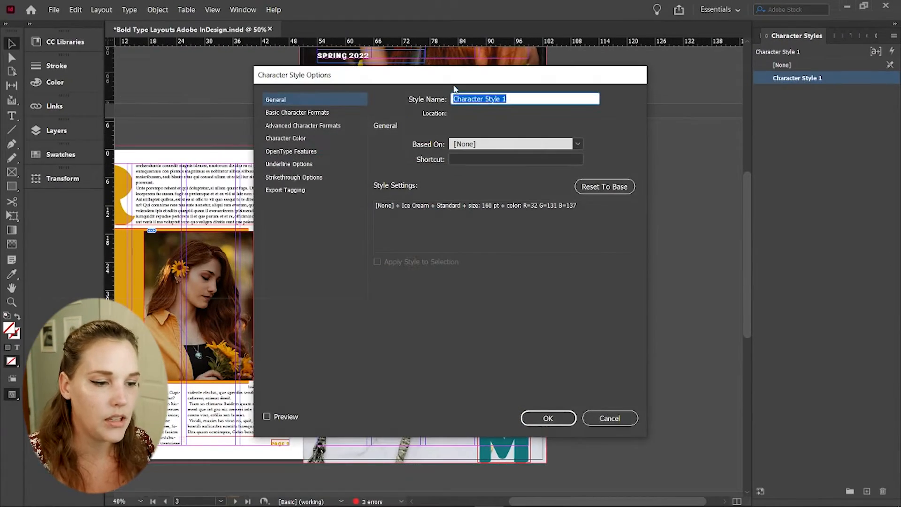
{"action": "left_click_drag", "start_coordinate": [454, 89], "coordinate": [673, 101]}
{"action": "left_click", "coordinate": [558, 130]}
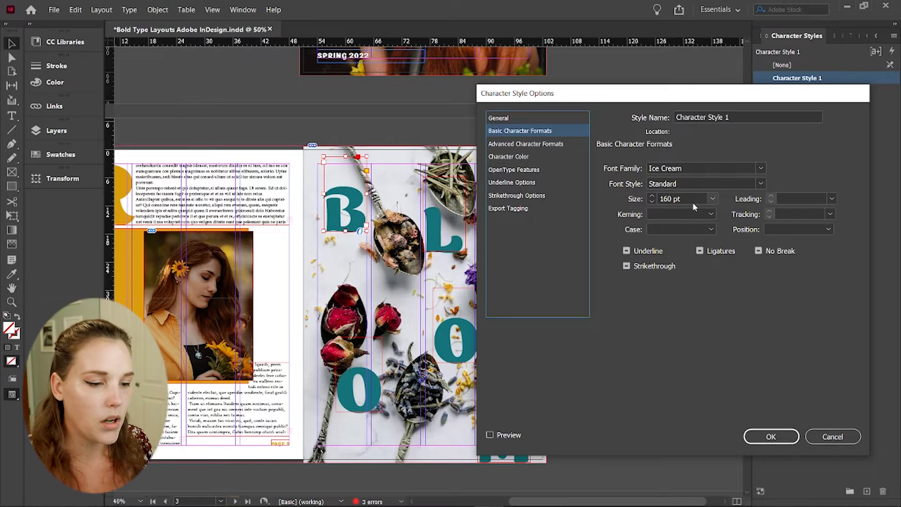
{"action": "left_click", "coordinate": [536, 145]}
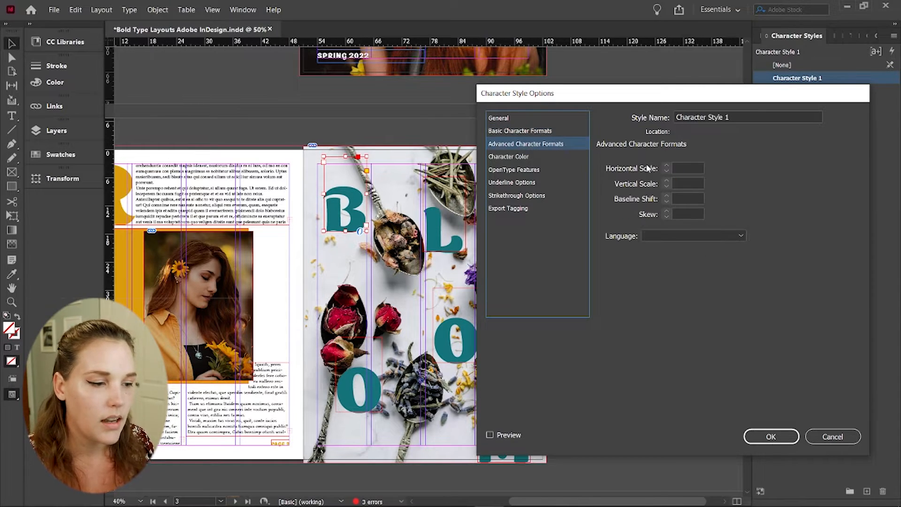
{"action": "left_click", "coordinate": [518, 157]}
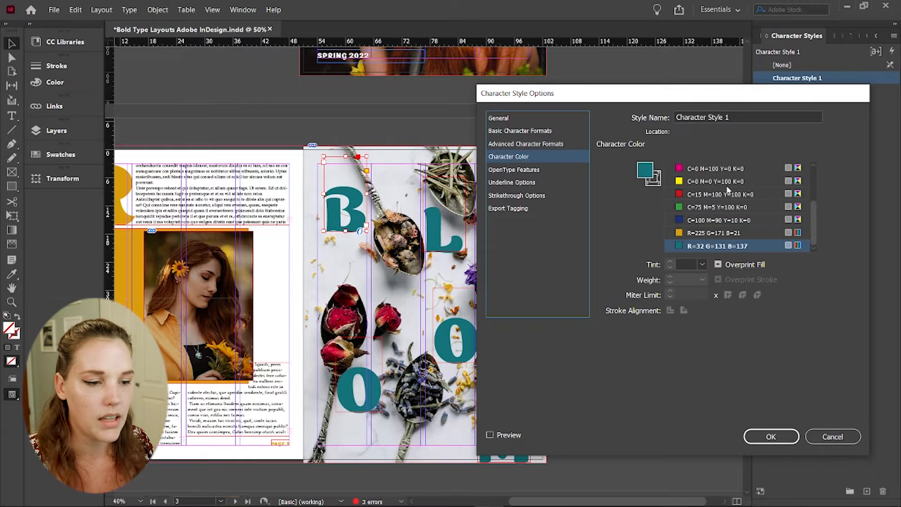
{"action": "left_click", "coordinate": [786, 437]}
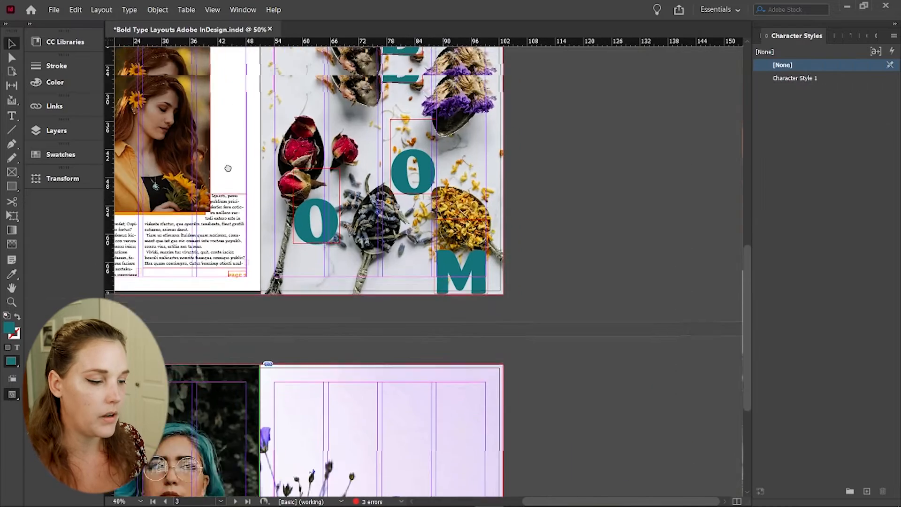
- Draw a small test text frame between the L and the roses on page 3 and apply Character Style 1 to it
{"action": "left_click_drag", "start_coordinate": [227, 169], "coordinate": [271, 285]}
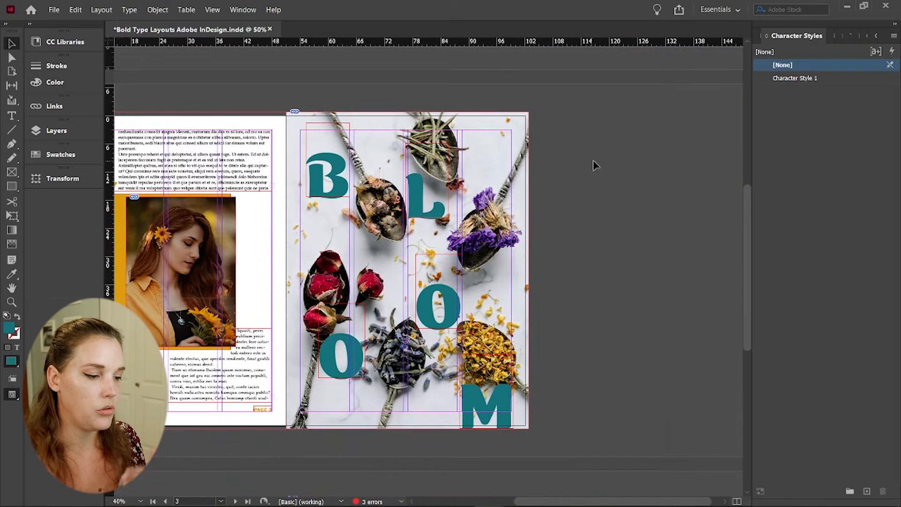
{"action": "key", "text": "t"}
{"action": "mouse_move", "coordinate": [406, 270]}
{"action": "left_mouse_down"}
{"action": "mouse_move", "coordinate": [436, 284]}
{"action": "mouse_move", "coordinate": [426, 275]}
{"action": "left_mouse_up"}
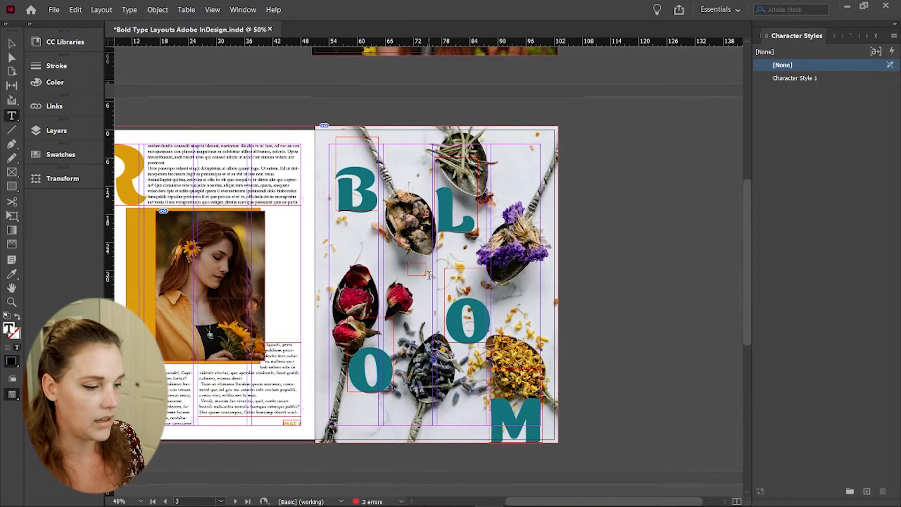
{"action": "key", "text": "Escape"}
{"action": "left_click", "coordinate": [791, 78]}
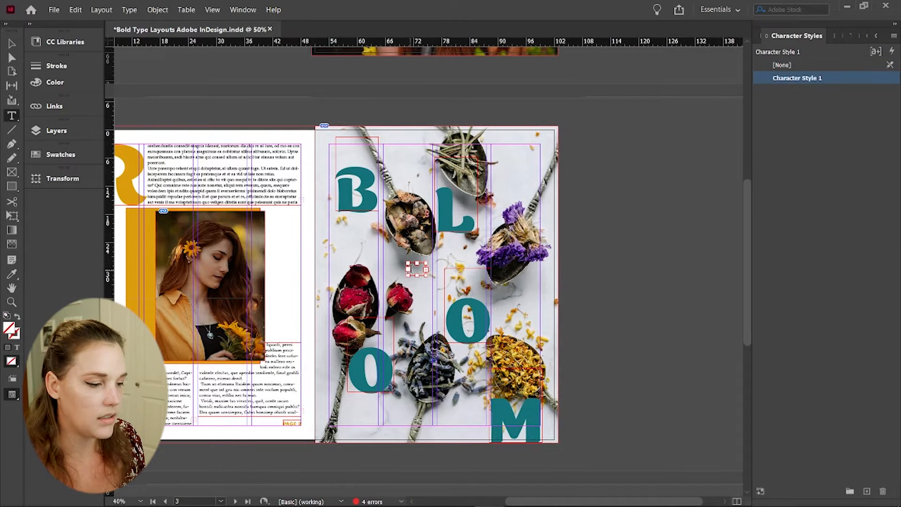
{"action": "key", "text": "t"}
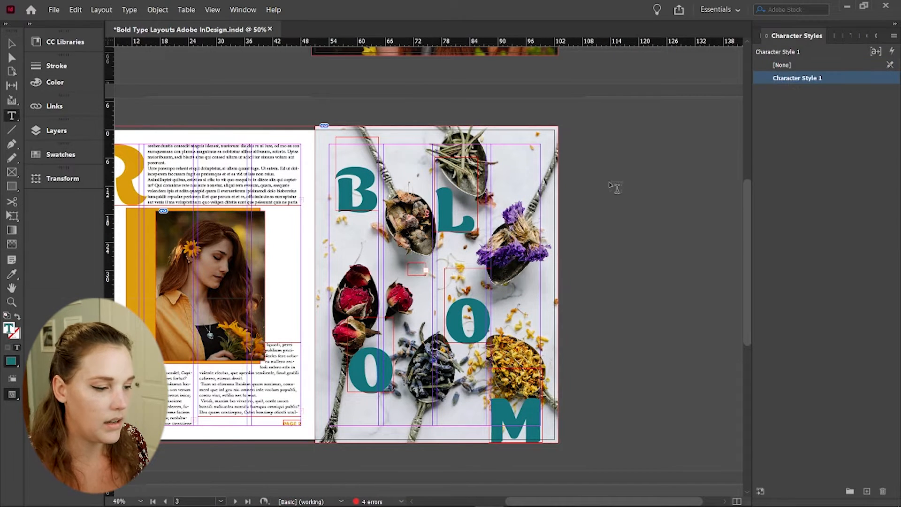
{"action": "double_click", "coordinate": [792, 80]}
{"action": "left_click", "coordinate": [768, 434]}
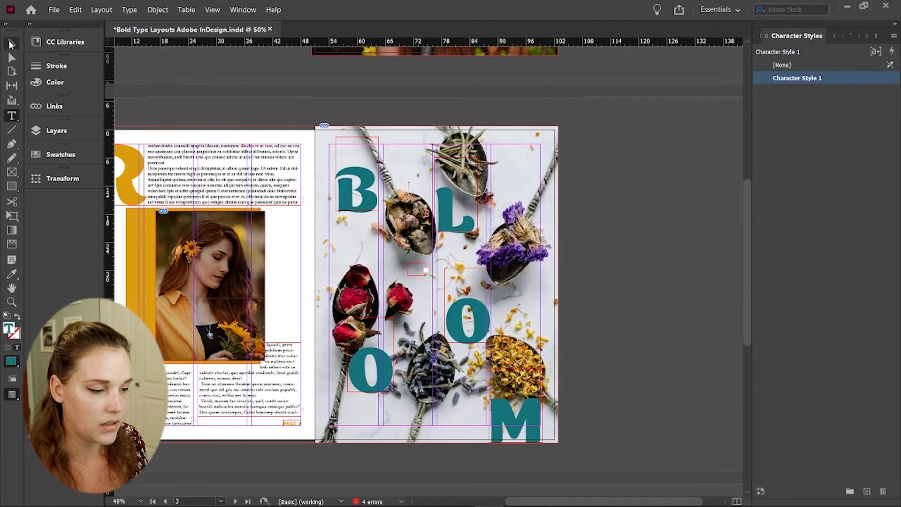
- Enlarge the test text frame to fit a letter S in Character Style 1
{"action": "left_click", "coordinate": [11, 43]}
{"action": "left_click", "coordinate": [417, 275]}
{"action": "left_click_drag", "start_coordinate": [416, 275], "coordinate": [429, 241]}
{"action": "left_click_drag", "start_coordinate": [427, 309], "coordinate": [427, 346]}
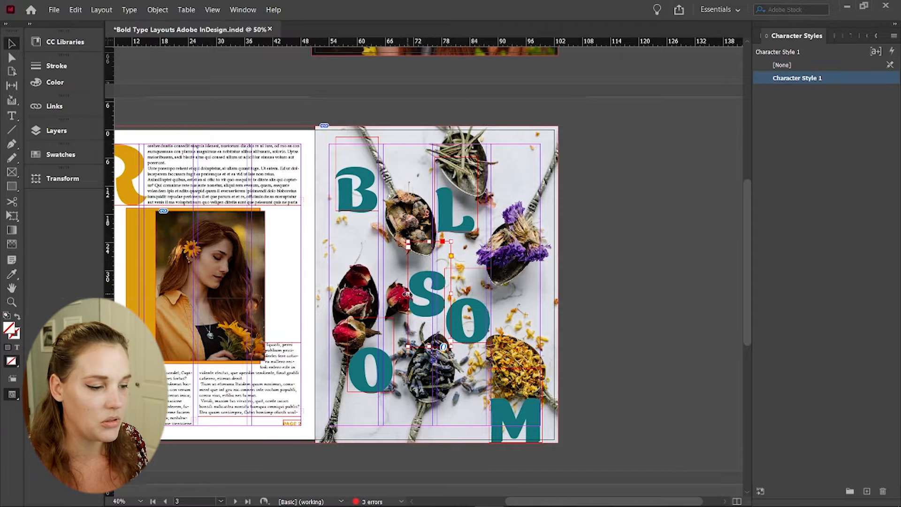
{"action": "left_click_drag", "start_coordinate": [407, 294], "coordinate": [392, 268]}
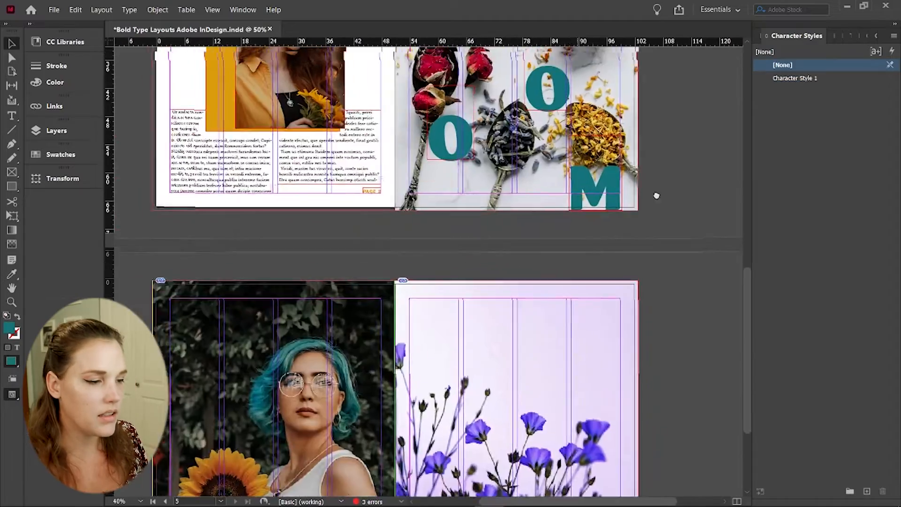
- Pick a brighter teal as the fill colour and add it as swatch R=32 G=178 B=173
{"action": "left_click_drag", "start_coordinate": [656, 195], "coordinate": [587, 387]}
{"action": "double_click", "coordinate": [9, 328]}
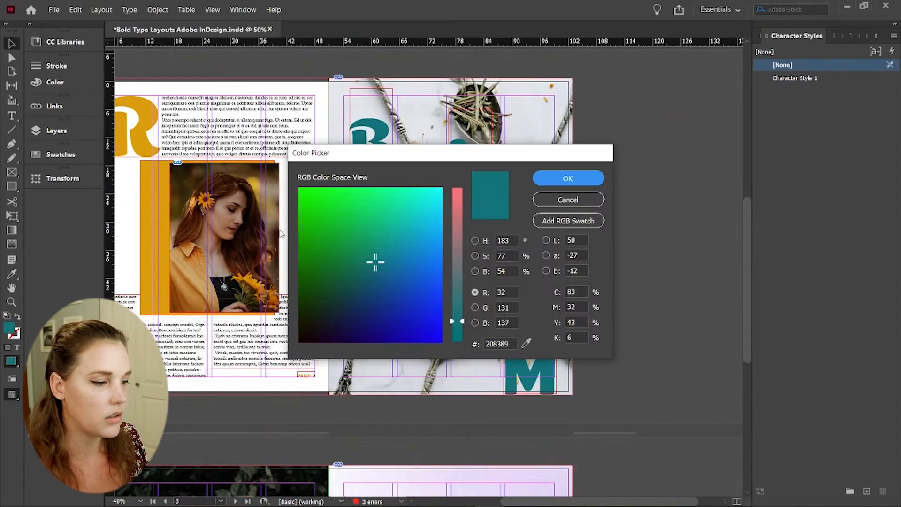
{"action": "left_click", "coordinate": [385, 249]}
{"action": "left_click", "coordinate": [396, 234]}
{"action": "left_click", "coordinate": [567, 221]}
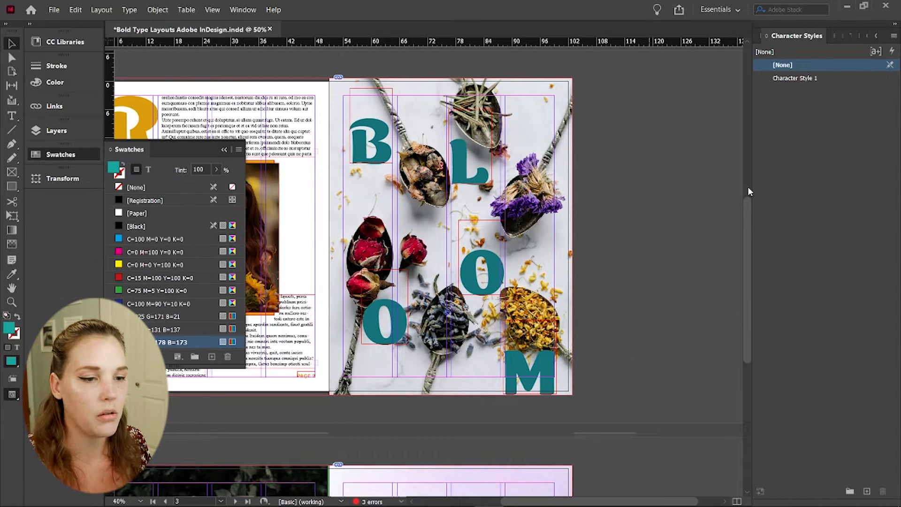
- Change Character Style 1's colour to R=32 G=178 B=173 and apply the style to the L, both O's and the M
{"action": "double_click", "coordinate": [793, 79]}
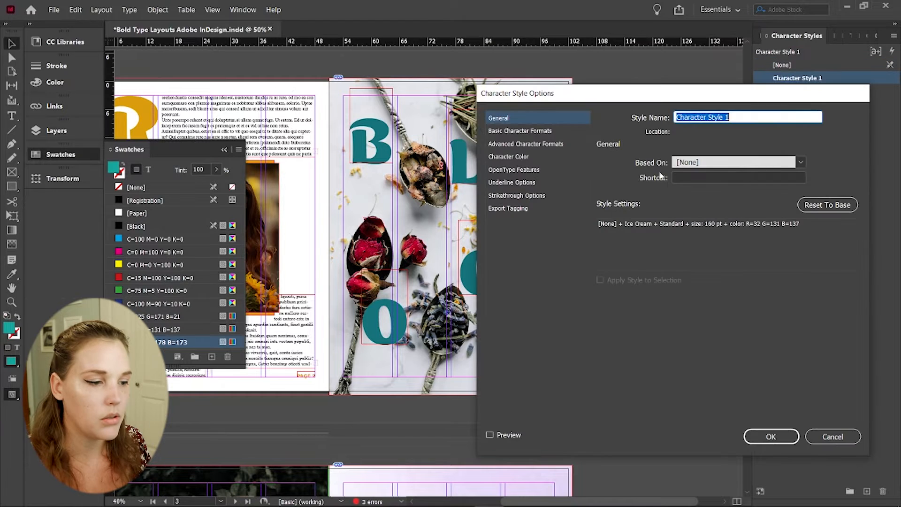
{"action": "left_click", "coordinate": [508, 156]}
{"action": "left_click", "coordinate": [743, 247]}
{"action": "scroll", "coordinate": [695, 246], "scroll_direction": "down", "scroll_amount": 1}
{"action": "left_click", "coordinate": [694, 246]}
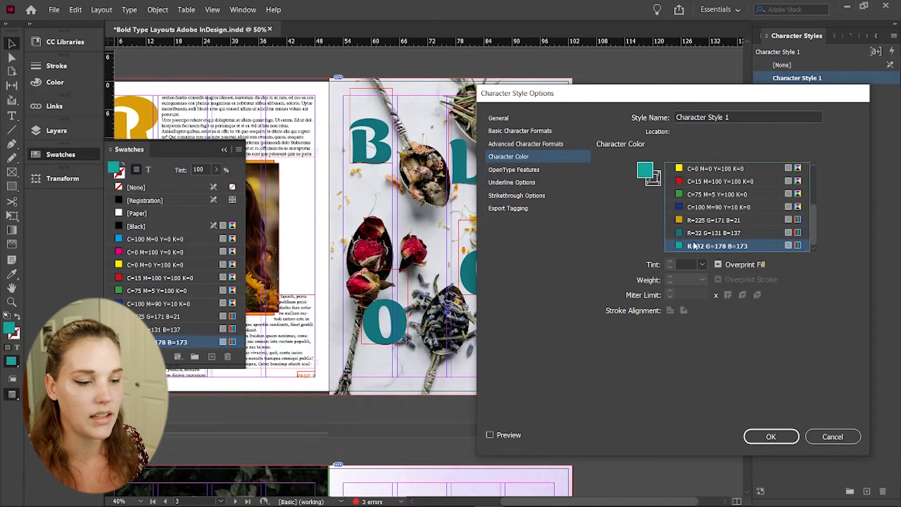
{"action": "left_click", "coordinate": [771, 435]}
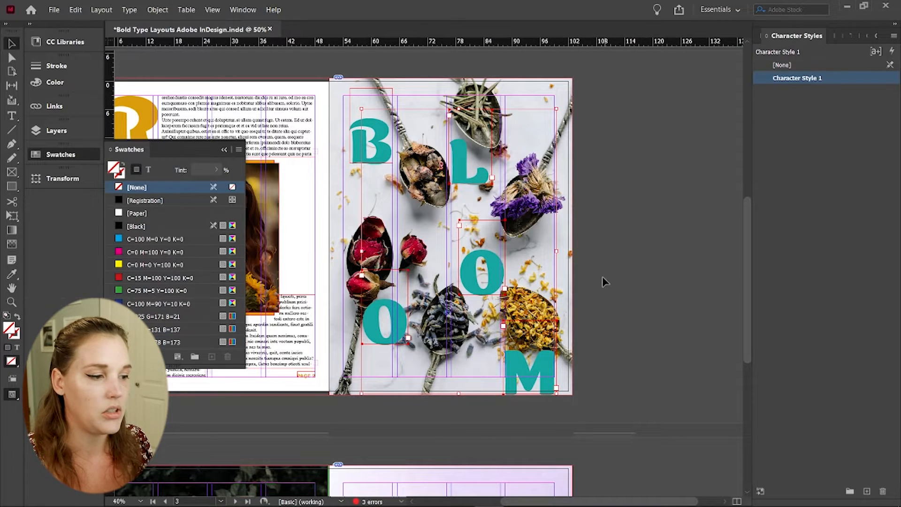
{"action": "left_click", "coordinate": [701, 228]}
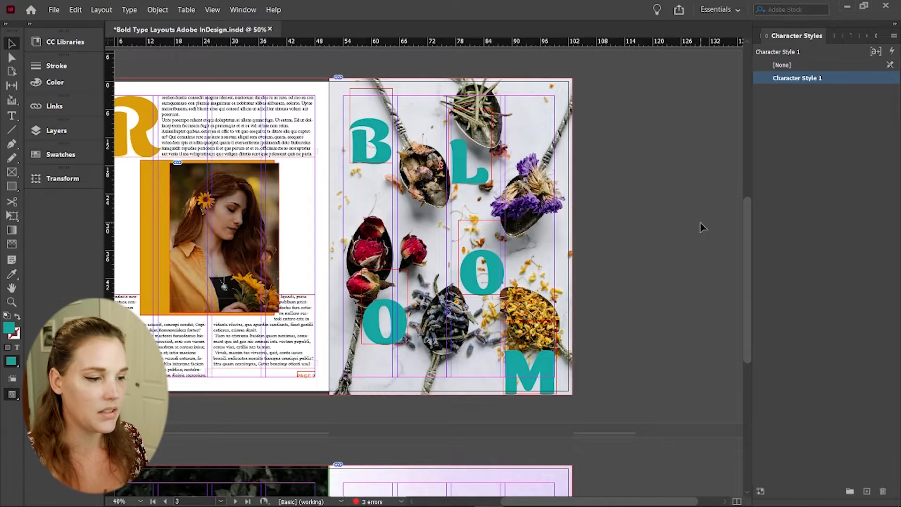
- Move the letter M down so that it overhangs the bottom edge of page 3
{"action": "left_click_drag", "start_coordinate": [477, 256], "coordinate": [524, 260]}
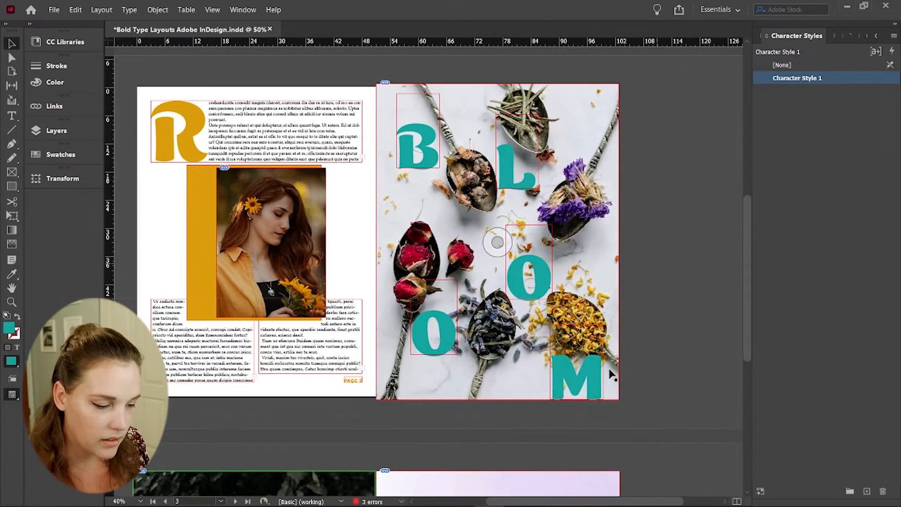
{"action": "left_click", "coordinate": [593, 383]}
{"action": "left_click_drag", "start_coordinate": [593, 382], "coordinate": [593, 388]}
{"action": "left_click", "coordinate": [704, 234]}
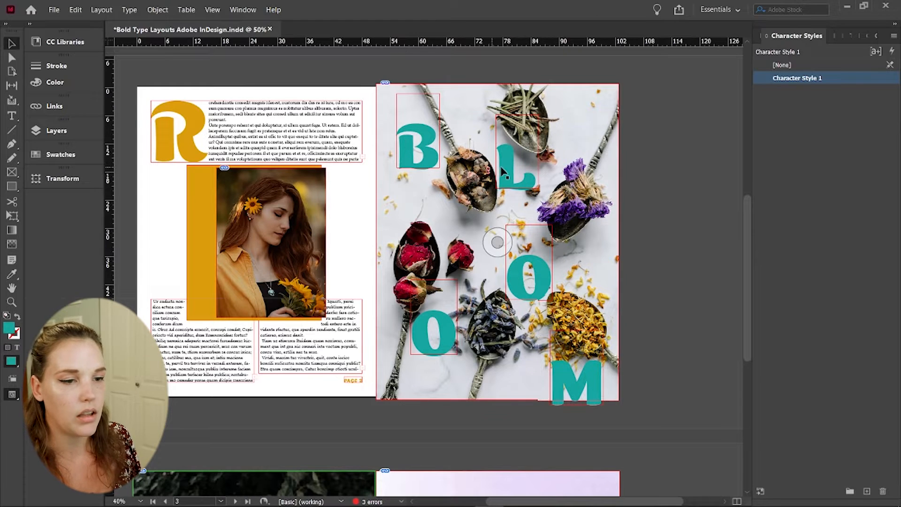
- Increase the font size in Character Style 1's basic character formats
{"action": "double_click", "coordinate": [836, 78]}
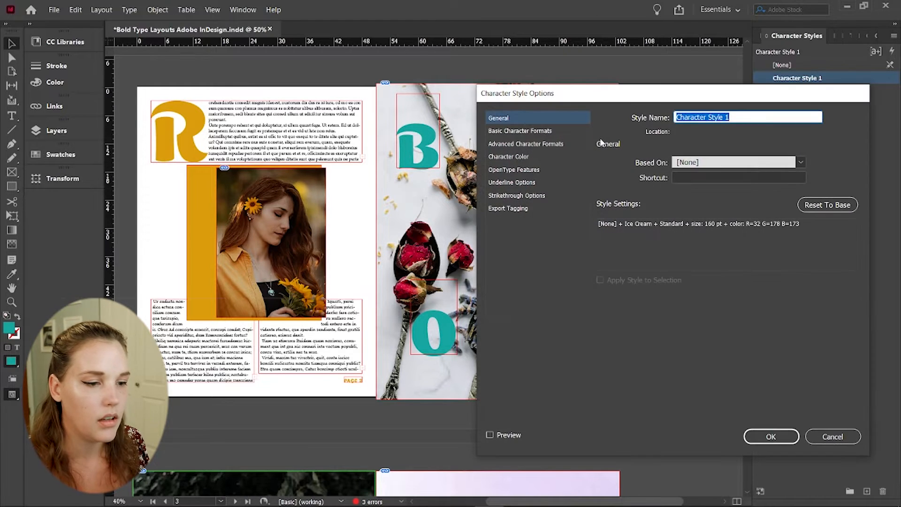
{"action": "left_click", "coordinate": [502, 131]}
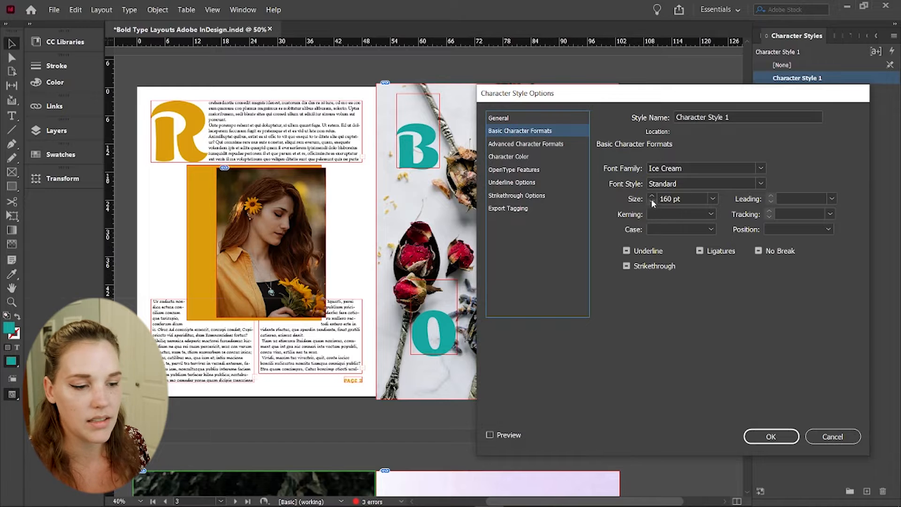
{"action": "double_click", "coordinate": [669, 199]}
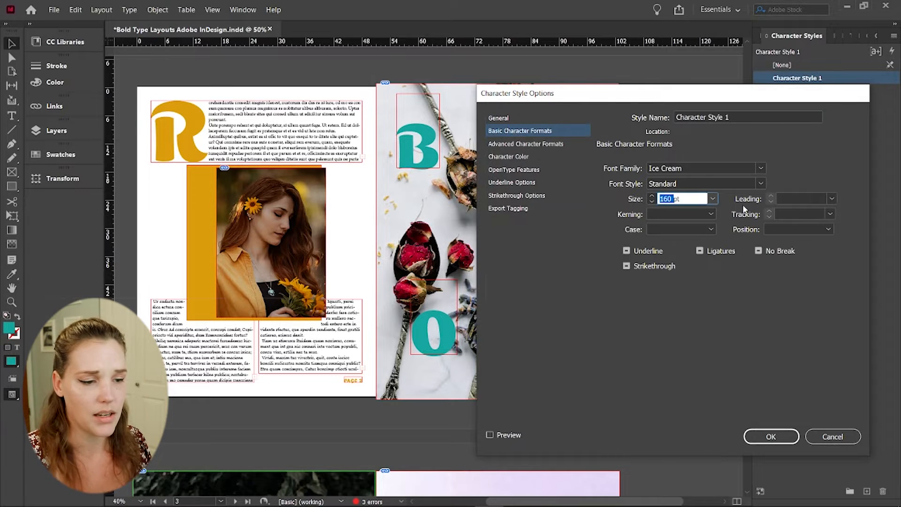
{"action": "key", "text": "Return"}
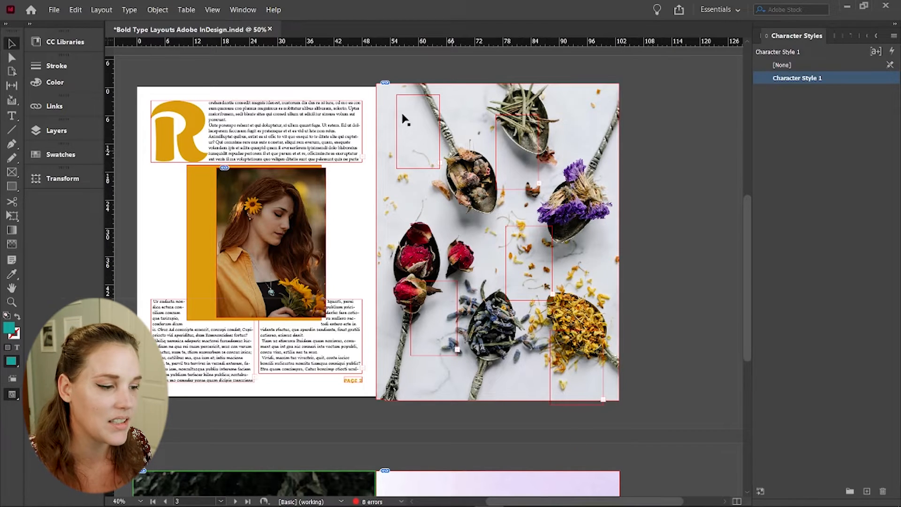
- Widen and lengthen the text frames of the B and the L to fit their enlarged letters
{"action": "left_click", "coordinate": [424, 163]}
{"action": "left_click_drag", "start_coordinate": [439, 132], "coordinate": [450, 133]}
{"action": "left_click_drag", "start_coordinate": [423, 169], "coordinate": [424, 192]}
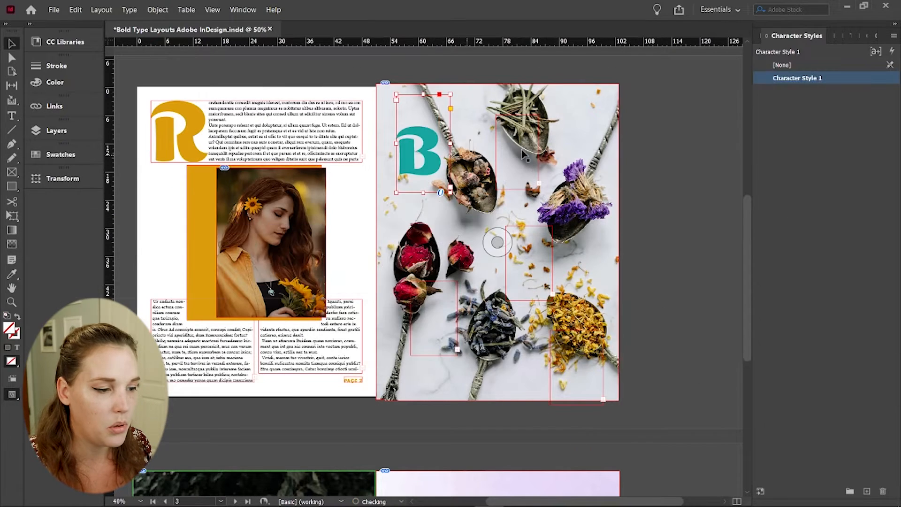
{"action": "left_click", "coordinate": [523, 181]}
{"action": "left_click_drag", "start_coordinate": [538, 153], "coordinate": [554, 152]}
{"action": "left_click_drag", "start_coordinate": [525, 190], "coordinate": [525, 221]}
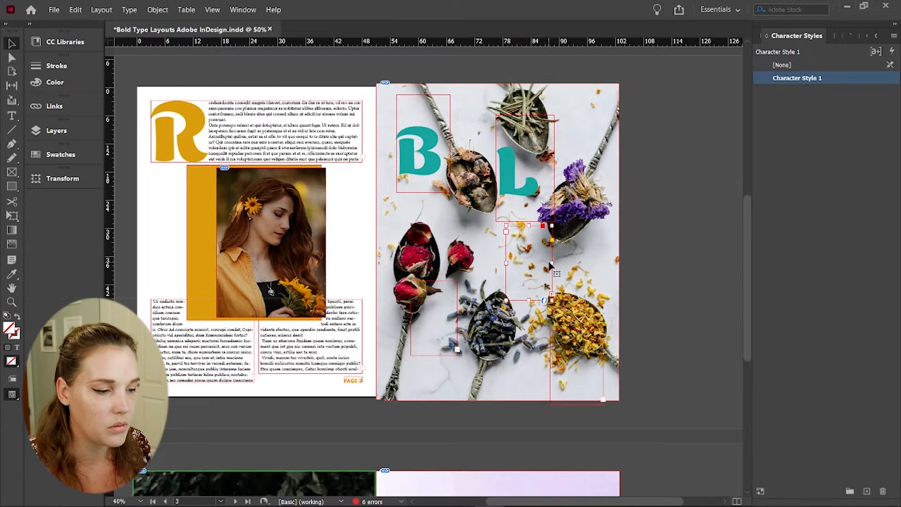
- Widen and lengthen the text frames of both O's and the M to fit their enlarged letters
{"action": "left_click", "coordinate": [540, 263]}
{"action": "left_click_drag", "start_coordinate": [552, 263], "coordinate": [571, 263]}
{"action": "left_click_drag", "start_coordinate": [539, 301], "coordinate": [538, 319]}
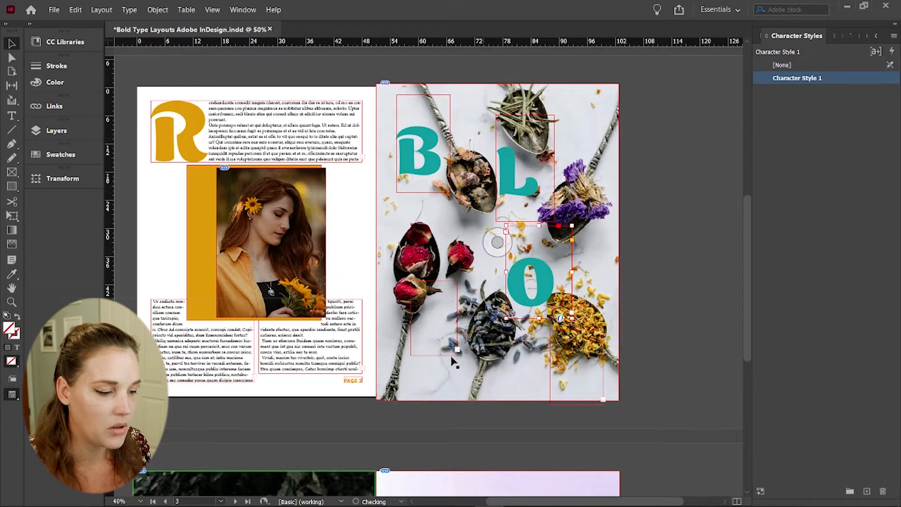
{"action": "left_click", "coordinate": [437, 331]}
{"action": "left_click_drag", "start_coordinate": [434, 355], "coordinate": [434, 384]}
{"action": "left_click_drag", "start_coordinate": [457, 332], "coordinate": [470, 332]}
{"action": "left_click", "coordinate": [561, 386]}
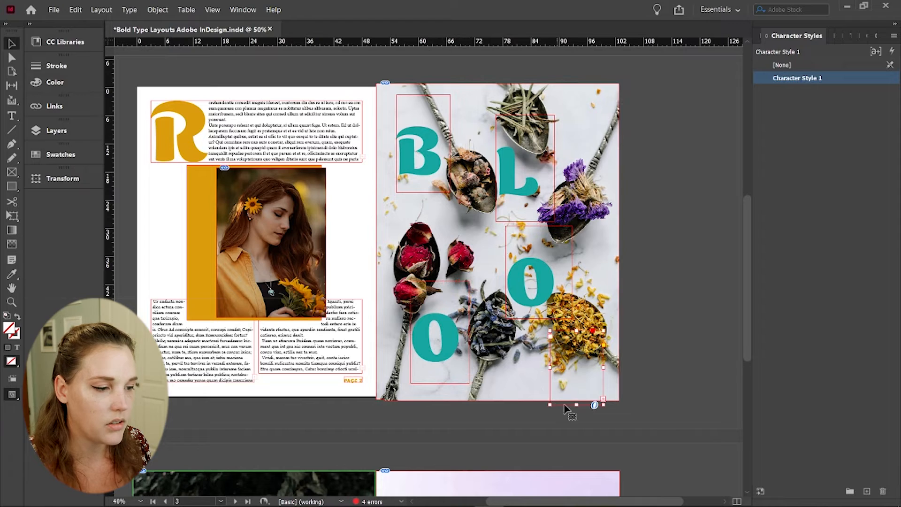
{"action": "left_click_drag", "start_coordinate": [576, 405], "coordinate": [576, 423]}
{"action": "left_click_drag", "start_coordinate": [603, 377], "coordinate": [618, 376]}
{"action": "left_click", "coordinate": [686, 387]}
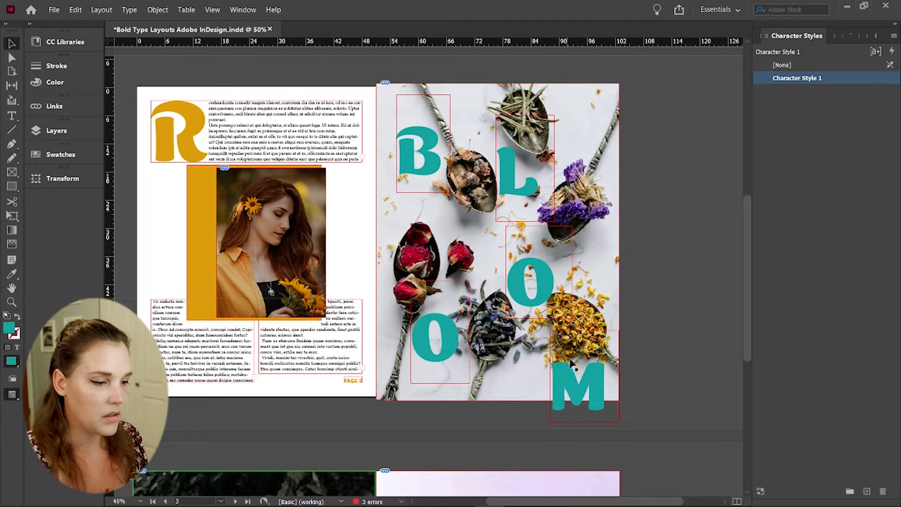
- Select all five BLOOM letter frames together and fit the frames to their content
{"action": "left_click", "coordinate": [447, 338], "text": "shift"}
{"action": "left_click", "coordinate": [530, 277], "text": "shift"}
{"action": "left_click", "coordinate": [511, 192], "text": "shift"}
{"action": "left_click", "coordinate": [429, 166], "text": "shift"}
{"action": "key", "text": "ctrl+alt+c"}
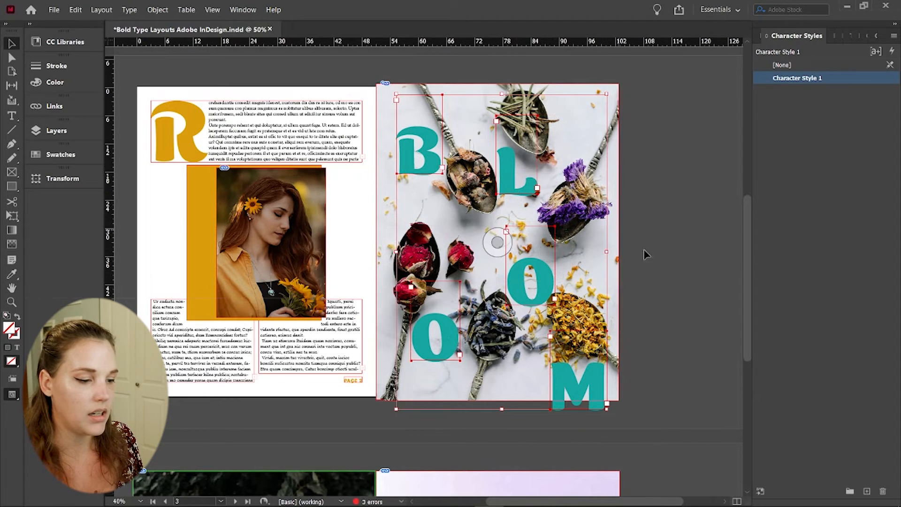
{"action": "left_click", "coordinate": [644, 250]}
- Duplicate the PAGE 2 label onto page 3, aligned with that page's inside and bottom margins
{"action": "left_click_drag", "start_coordinate": [637, 250], "coordinate": [664, 288]}
{"action": "left_click_drag", "start_coordinate": [671, 176], "coordinate": [652, 93]}
{"action": "left_click_drag", "start_coordinate": [643, 374], "coordinate": [572, 319]}
{"action": "left_click_drag", "start_coordinate": [382, 321], "coordinate": [467, 337]}
{"action": "key", "text": "z"}
{"action": "left_click", "coordinate": [416, 322]}
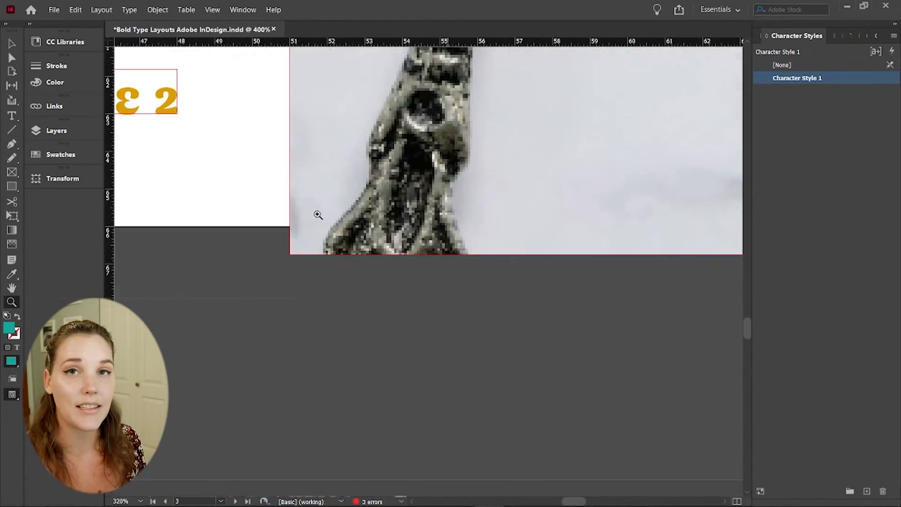
{"action": "left_click_drag", "start_coordinate": [318, 215], "coordinate": [540, 408]}
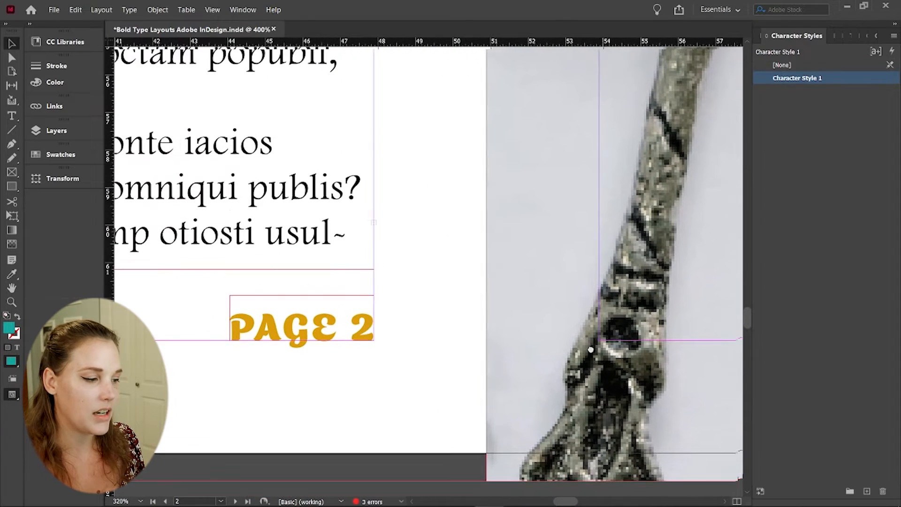
{"action": "left_click_drag", "start_coordinate": [590, 350], "coordinate": [498, 334]}
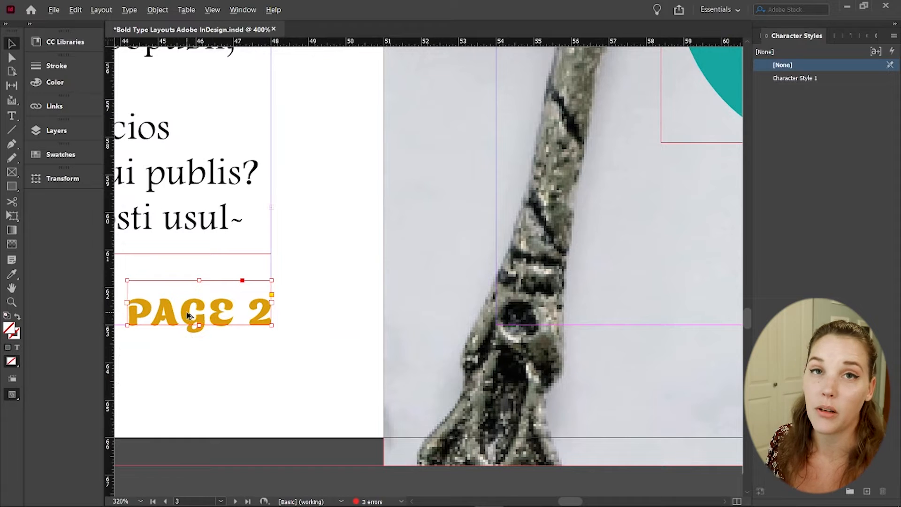
{"action": "left_click_drag", "start_coordinate": [186, 315], "coordinate": [558, 343]}
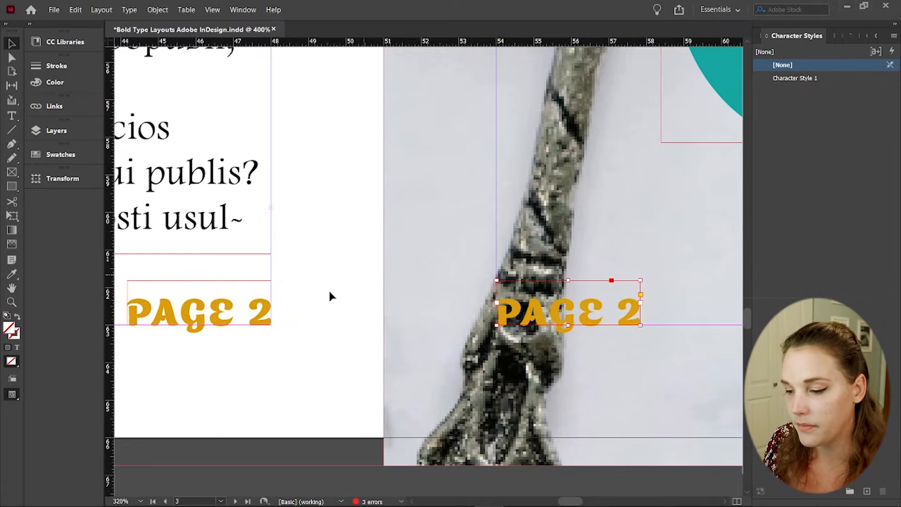
{"action": "left_click", "coordinate": [366, 398]}
- Recolour all the text of the duplicated page label on page 3 with the teal swatch
{"action": "left_click_drag", "start_coordinate": [603, 318], "coordinate": [443, 328]}
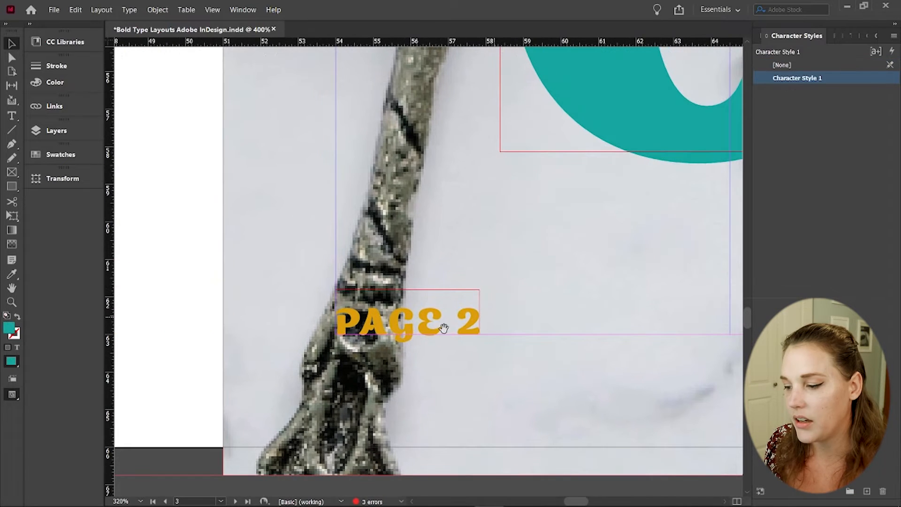
{"action": "left_click", "coordinate": [421, 300]}
{"action": "key", "text": "t"}
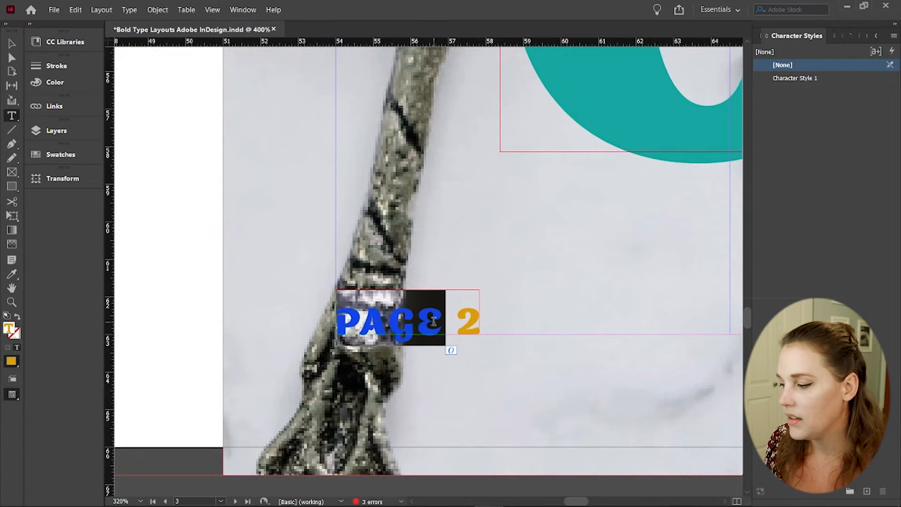
{"action": "triple_click", "coordinate": [434, 321]}
{"action": "double_click", "coordinate": [9, 327]}
{"action": "left_click", "coordinate": [562, 202]}
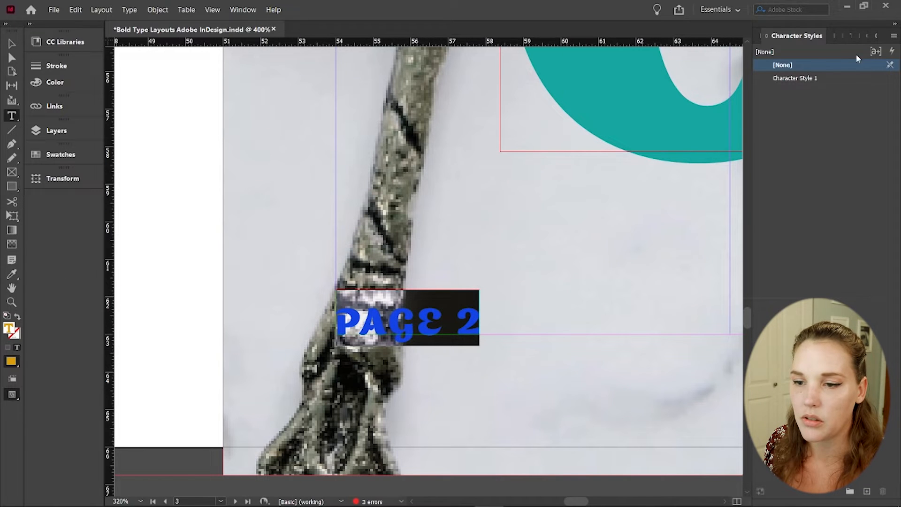
{"action": "left_click", "coordinate": [839, 37]}
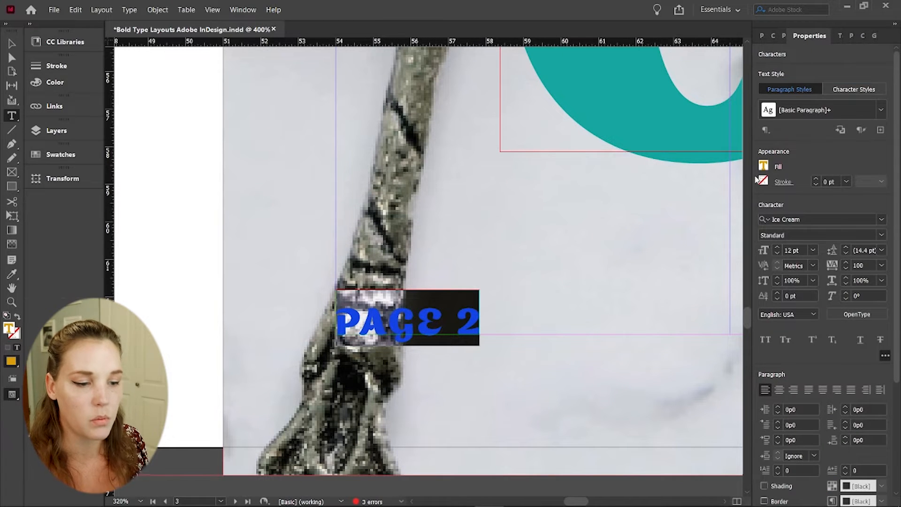
{"action": "left_click", "coordinate": [763, 168]}
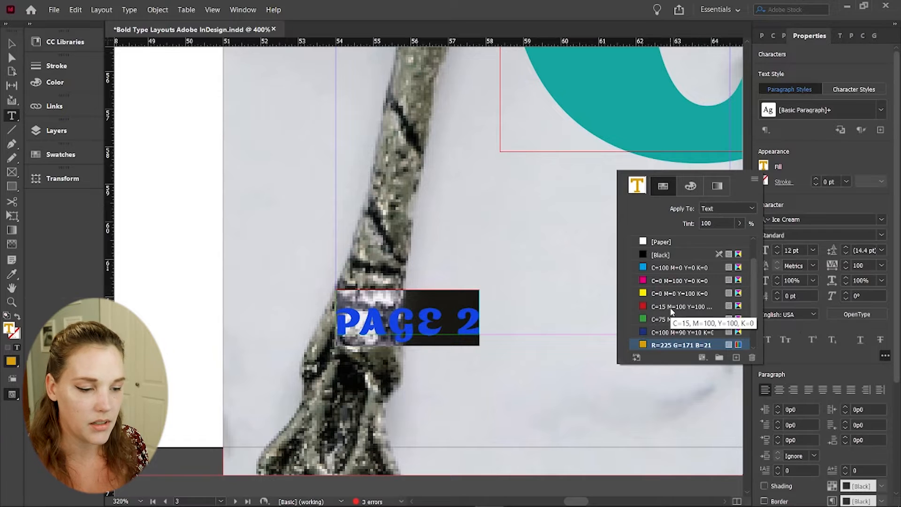
{"action": "scroll", "coordinate": [662, 337], "scroll_direction": "down", "scroll_amount": 2}
{"action": "left_click", "coordinate": [661, 345]}
{"action": "key", "text": "Escape"}
{"action": "key", "text": "Escape"}
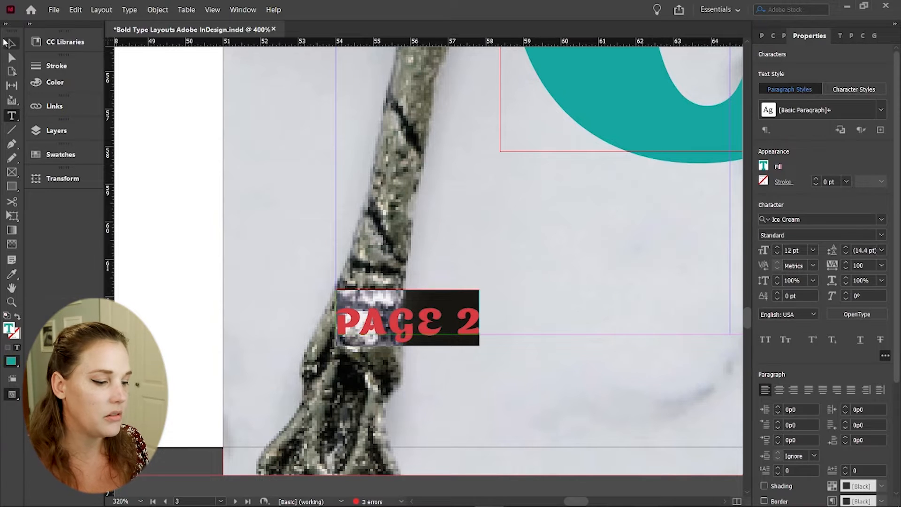
{"action": "left_click", "coordinate": [483, 261]}
- Change the duplicated label's number to 3 and widen its text frame to fit
{"action": "key", "text": "z"}
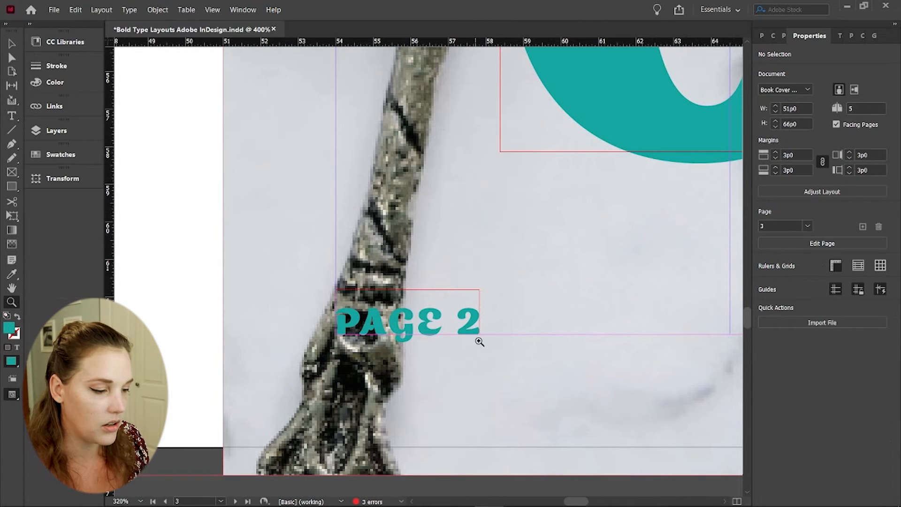
{"action": "key", "text": "t"}
{"action": "double_click", "coordinate": [468, 317]}
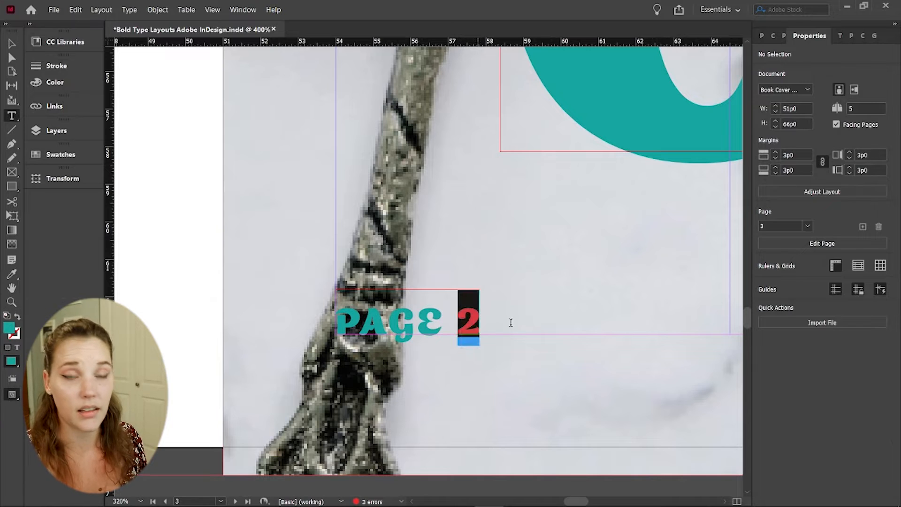
{"action": "key", "text": "BackSpace"}
{"action": "key", "text": "Escape"}
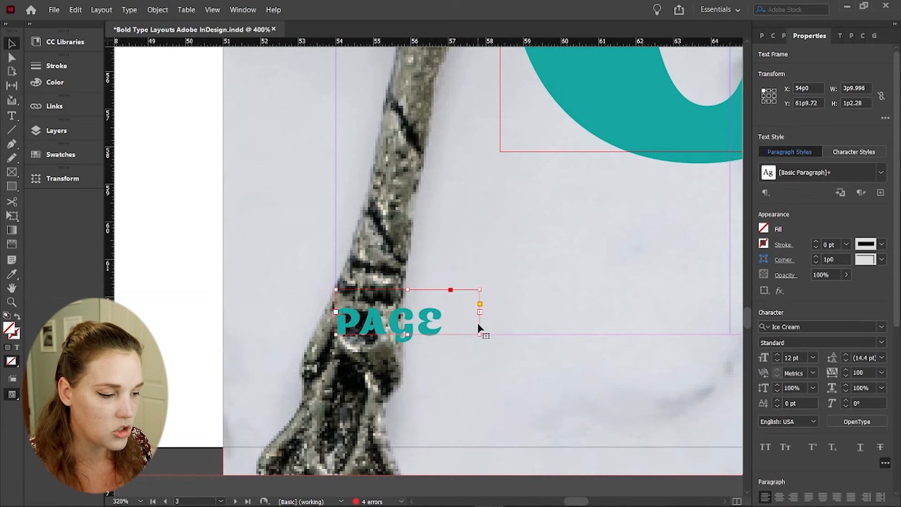
{"action": "left_click_drag", "start_coordinate": [478, 303], "coordinate": [498, 294]}
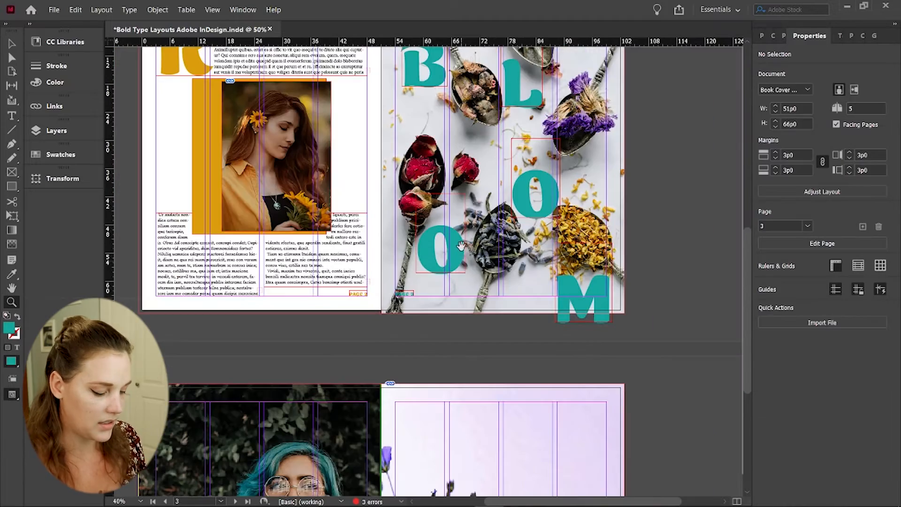
- Show the guides and draw a text frame 22p0 wide by 28p4.5 tall across page 4's first two columns, starting at the top margin
{"action": "left_click_drag", "start_coordinate": [461, 246], "coordinate": [490, 348]}
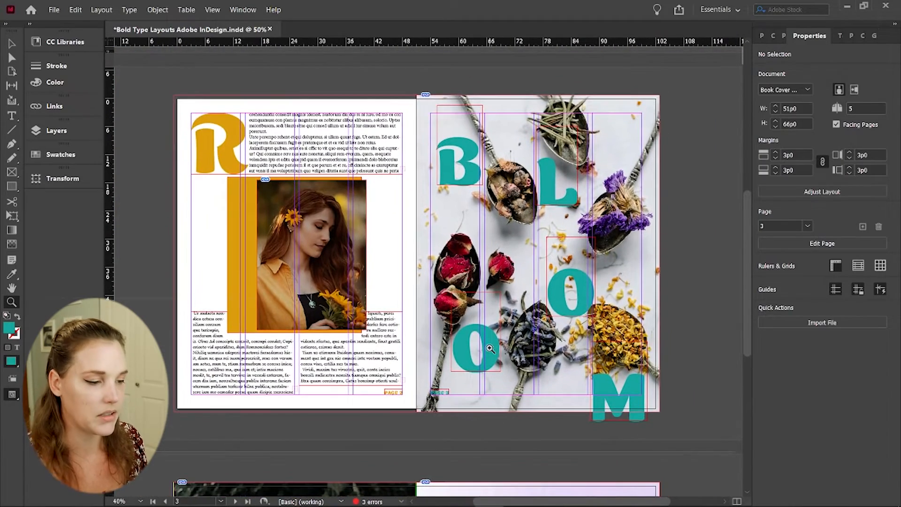
{"action": "scroll", "coordinate": [629, 293], "scroll_direction": "down", "scroll_amount": 5}
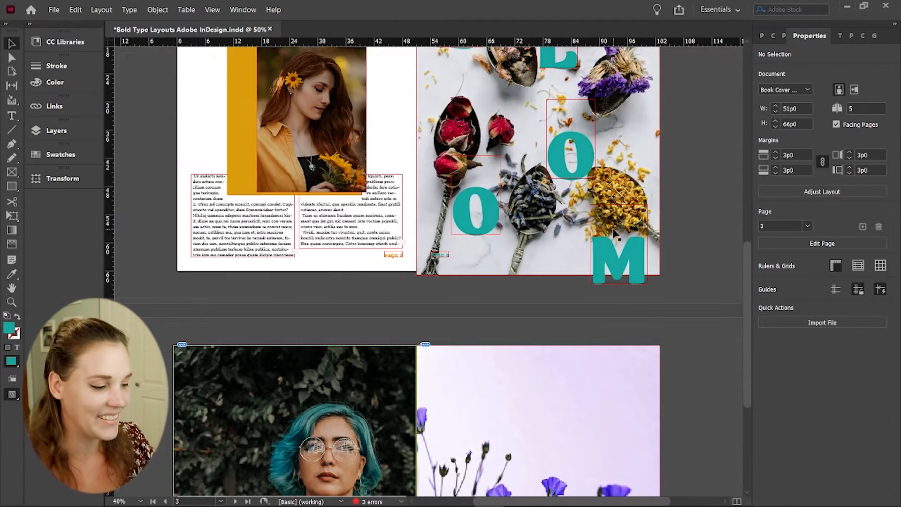
{"action": "scroll", "coordinate": [509, 233], "scroll_direction": "down", "scroll_amount": 8}
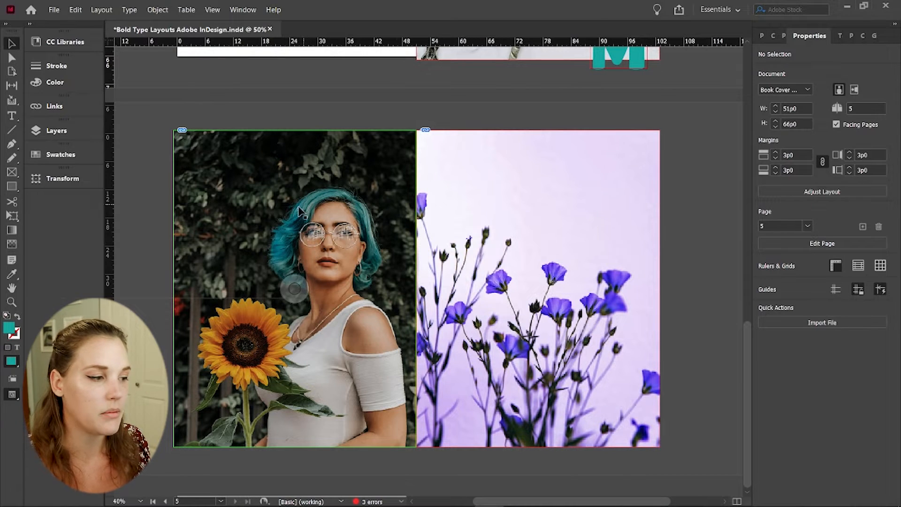
{"action": "scroll", "coordinate": [300, 209], "scroll_direction": "up", "scroll_amount": 5}
{"action": "scroll", "coordinate": [285, 207], "scroll_direction": "up", "scroll_amount": 7}
{"action": "scroll", "coordinate": [226, 256], "scroll_direction": "down", "scroll_amount": 12}
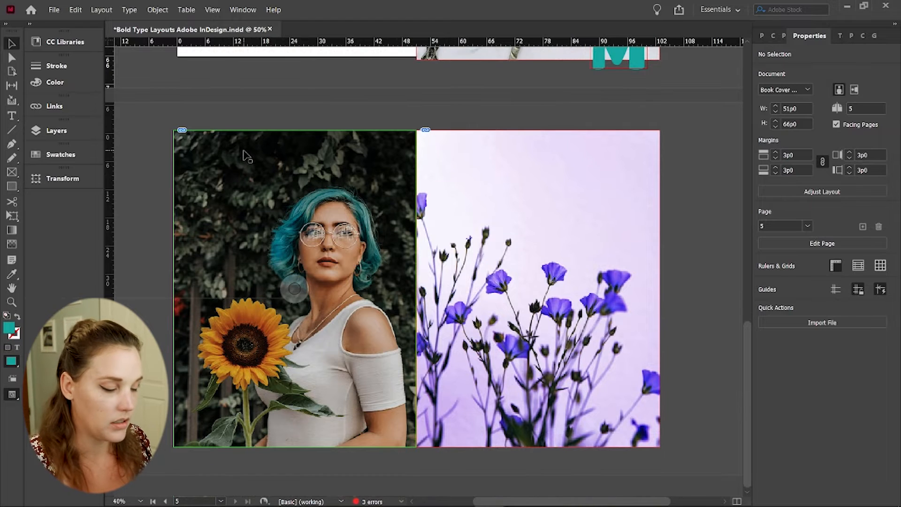
{"action": "key", "text": "ctrl+;"}
{"action": "scroll", "coordinate": [253, 199], "scroll_direction": "up", "scroll_amount": 2}
{"action": "scroll", "coordinate": [253, 199], "scroll_direction": "left", "scroll_amount": 2}
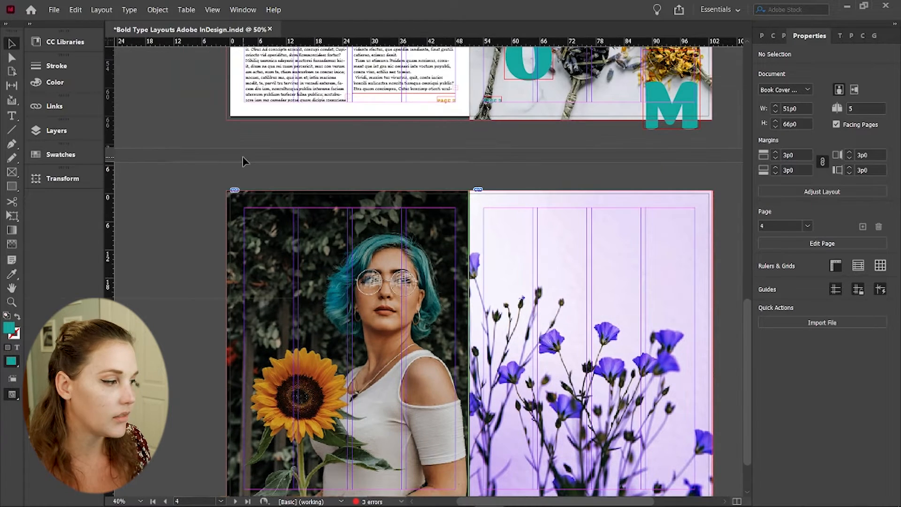
{"action": "key", "text": "t"}
{"action": "left_click_drag", "start_coordinate": [250, 218], "coordinate": [302, 343]}
{"action": "type", "text": "v"}
{"action": "left_click_drag", "start_coordinate": [296, 270], "coordinate": [347, 279]}
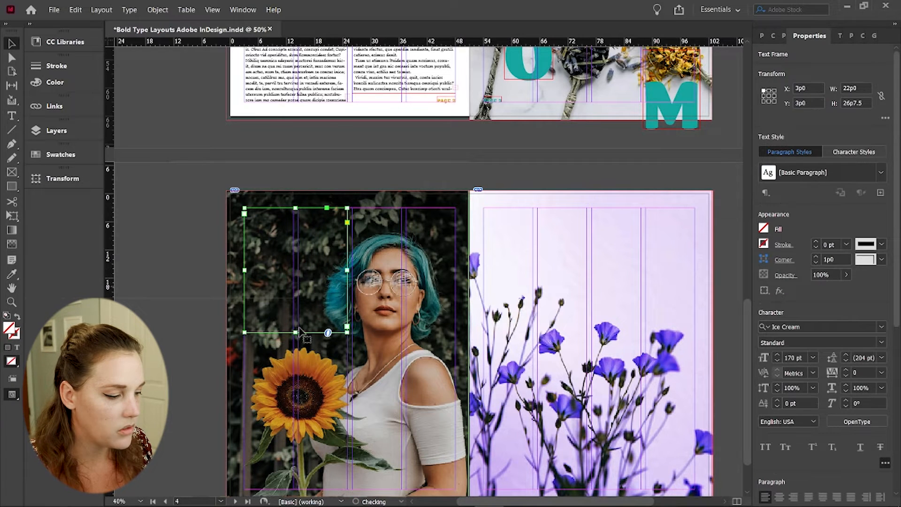
{"action": "left_click_drag", "start_coordinate": [295, 332], "coordinate": [295, 338]}
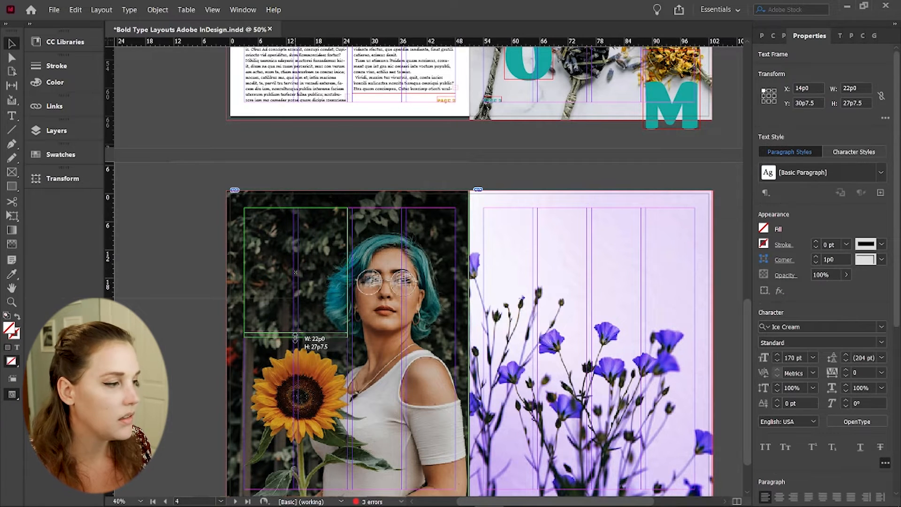
- Fill the new text frame on page 4 with placeholder text
{"action": "left_click", "coordinate": [130, 9]}
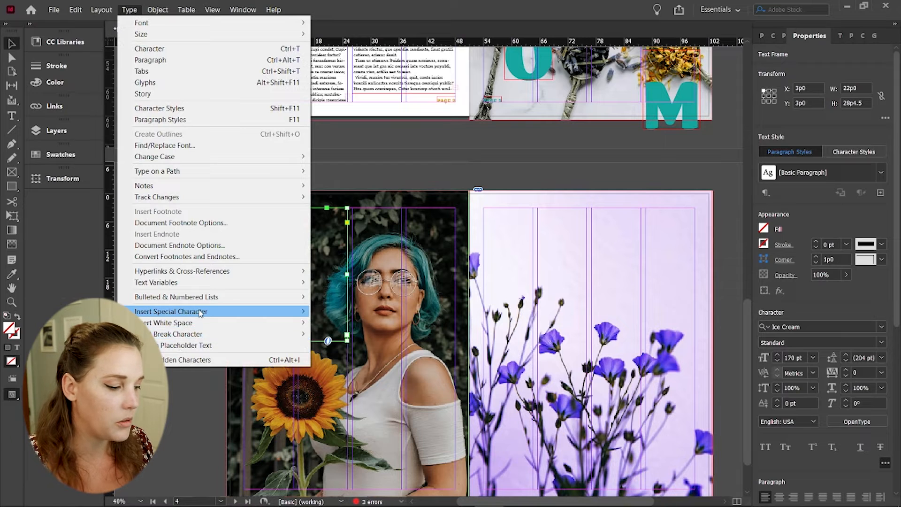
{"action": "left_click", "coordinate": [209, 347]}
{"action": "key", "text": "ctrl+="}
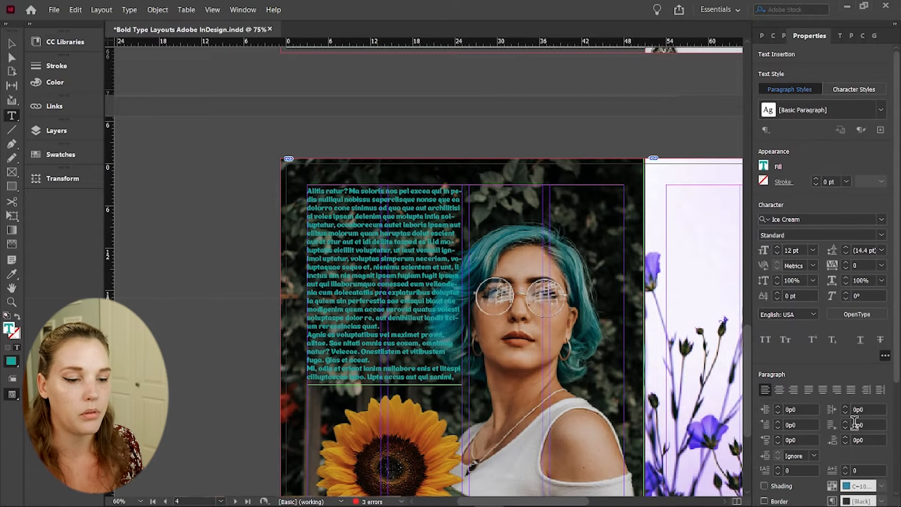
- Try to change the page 4 placeholder text's font to Footlight MT Light
{"action": "left_click", "coordinate": [798, 219]}
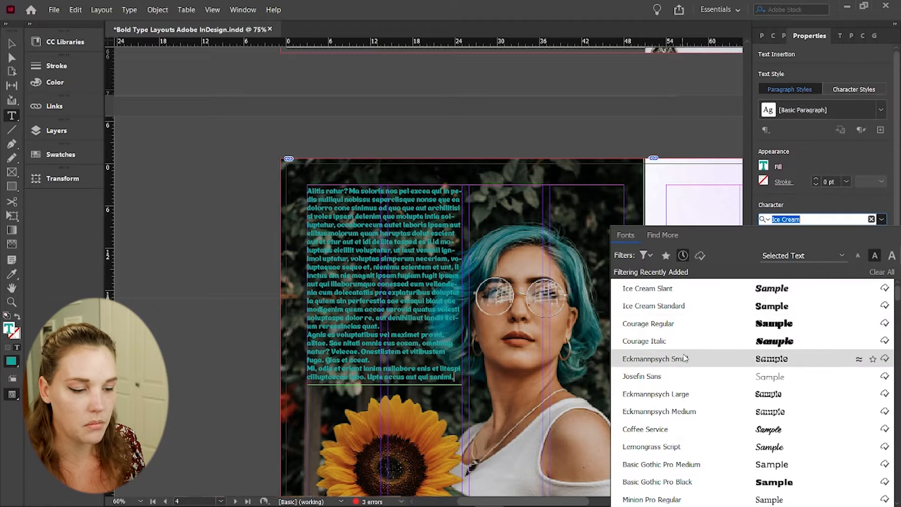
{"action": "scroll", "coordinate": [700, 406], "scroll_direction": "down", "scroll_amount": 3}
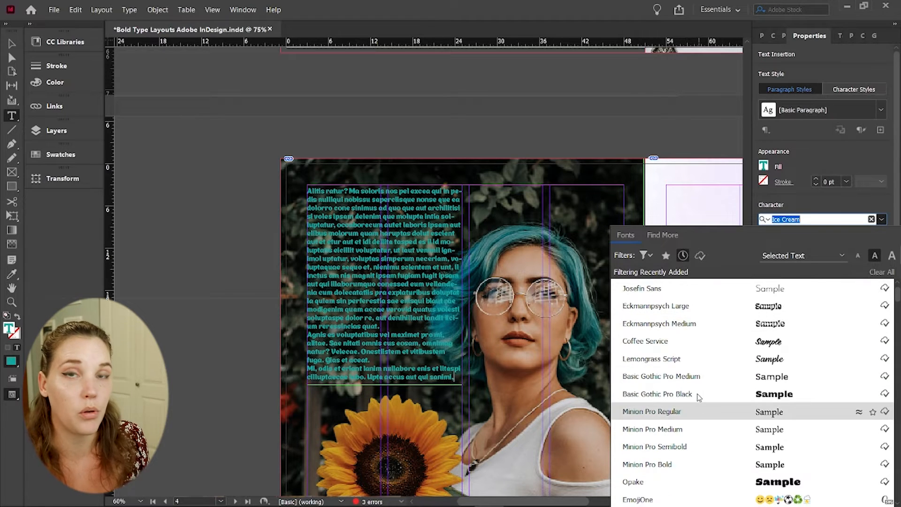
{"action": "scroll", "coordinate": [699, 384], "scroll_direction": "down", "scroll_amount": 2}
{"action": "scroll", "coordinate": [678, 345], "scroll_direction": "up", "scroll_amount": 4}
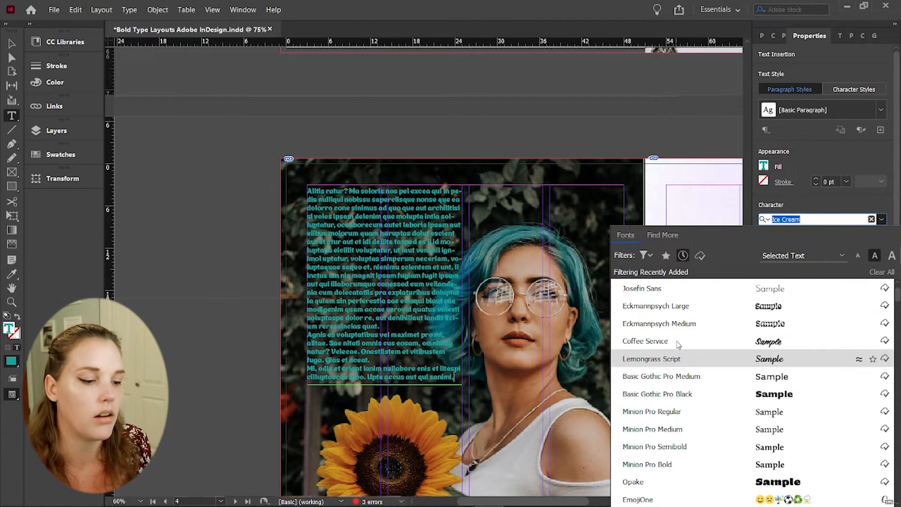
{"action": "scroll", "coordinate": [678, 344], "scroll_direction": "up", "scroll_amount": 1}
{"action": "scroll", "coordinate": [712, 398], "scroll_direction": "down", "scroll_amount": 14}
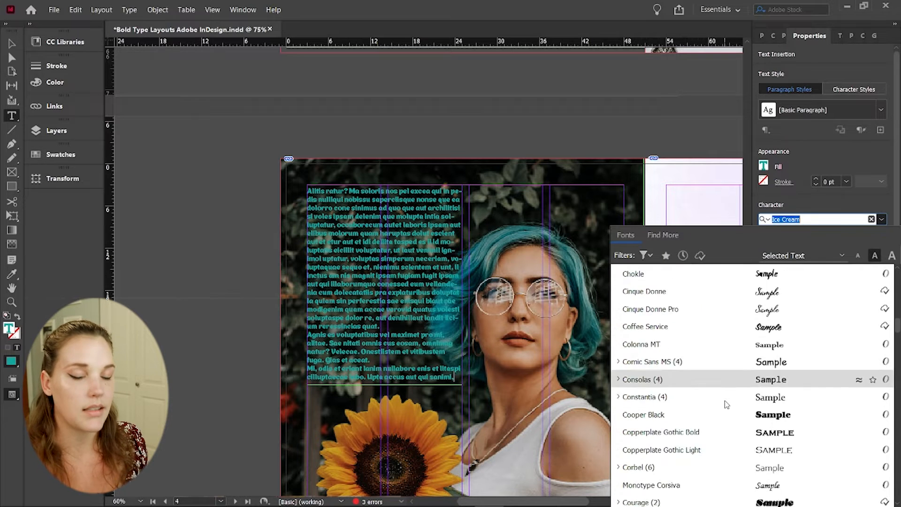
{"action": "scroll", "coordinate": [732, 392], "scroll_direction": "down", "scroll_amount": 7}
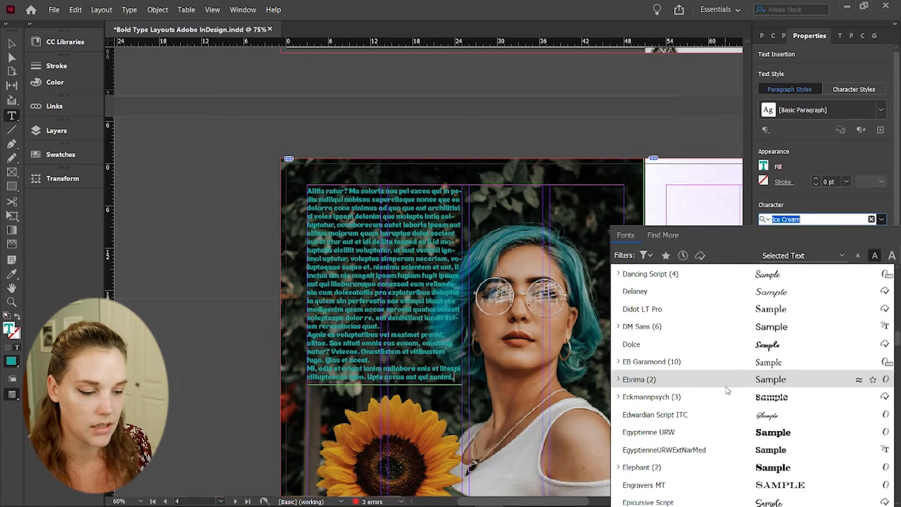
{"action": "scroll", "coordinate": [726, 389], "scroll_direction": "down", "scroll_amount": 5}
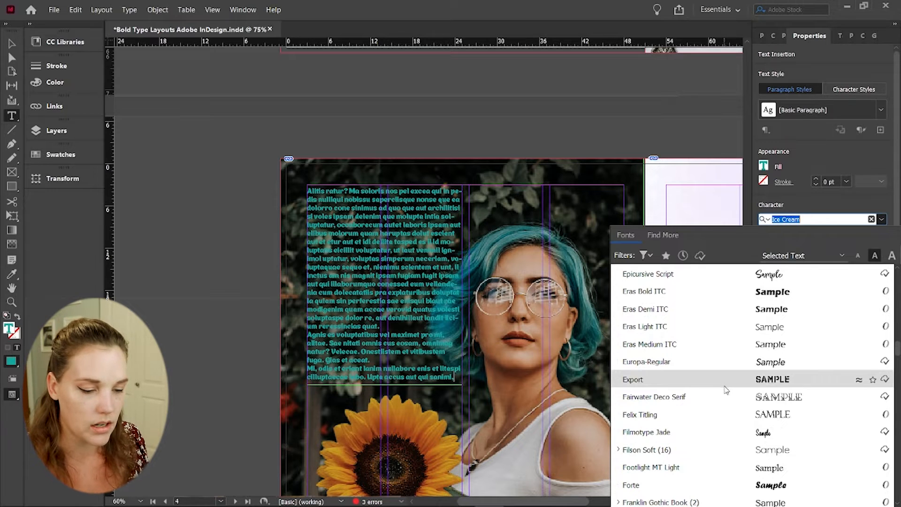
{"action": "left_click", "coordinate": [725, 467]}
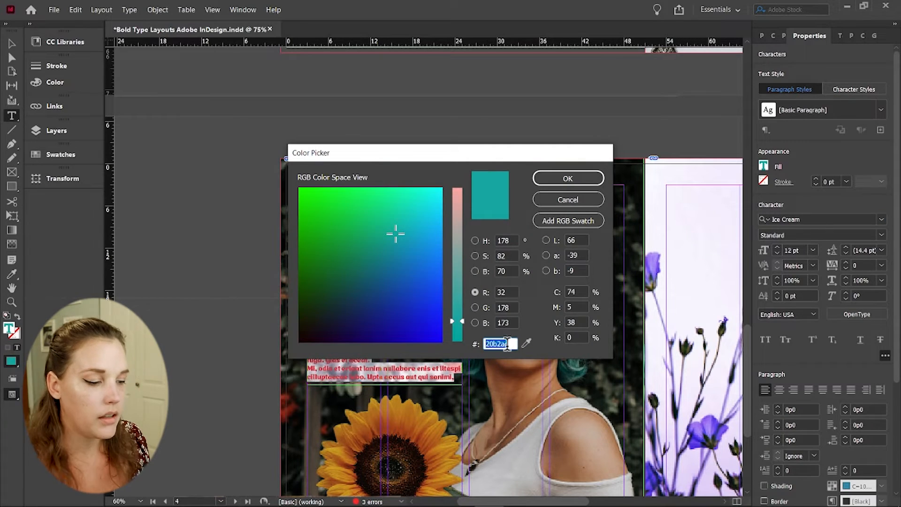
- Colour all the placeholder text on page 4 white with the hex value ffffff
{"action": "type", "text": "fffff"}
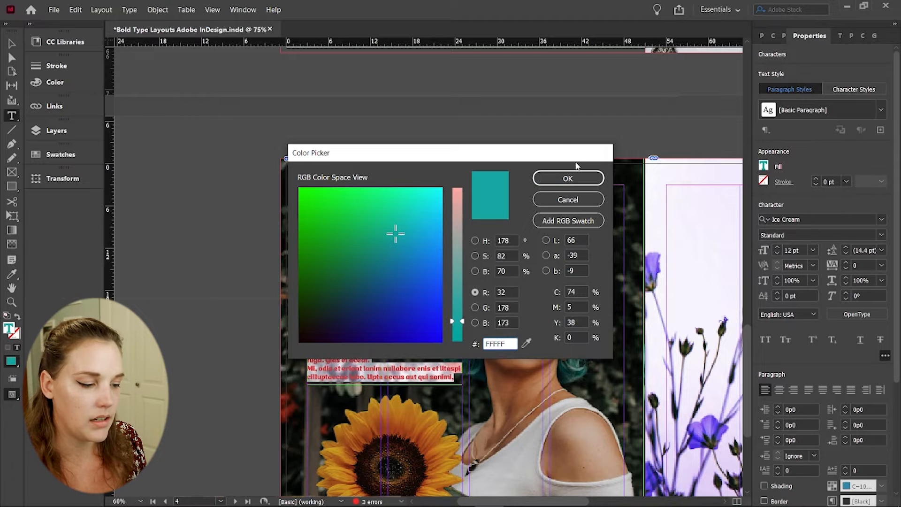
{"action": "type", "text": "f"}
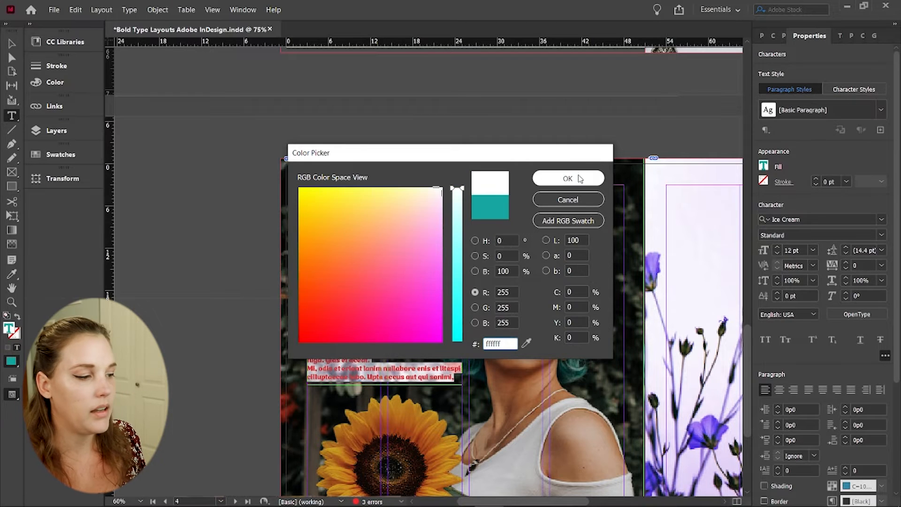
{"action": "left_click", "coordinate": [568, 178]}
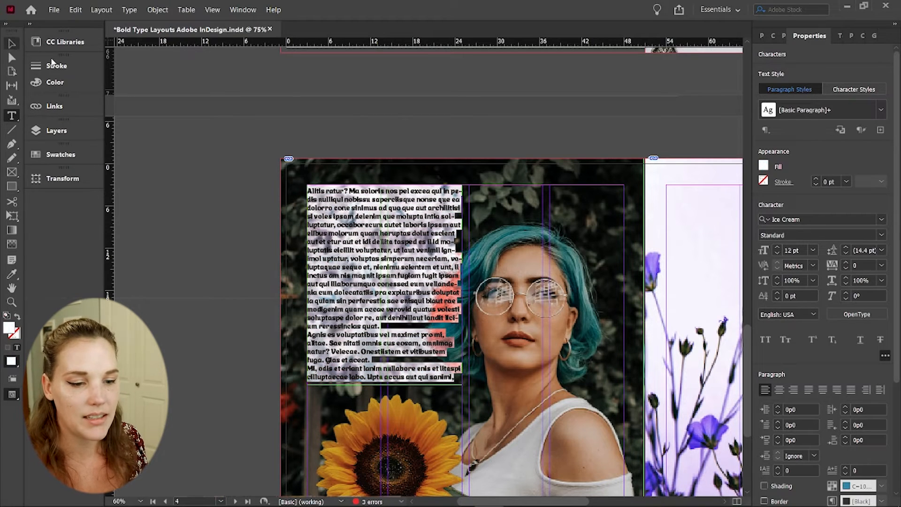
- Set the font of all the placeholder text on page 4 to Footlight MT Light
{"action": "left_click", "coordinate": [876, 221]}
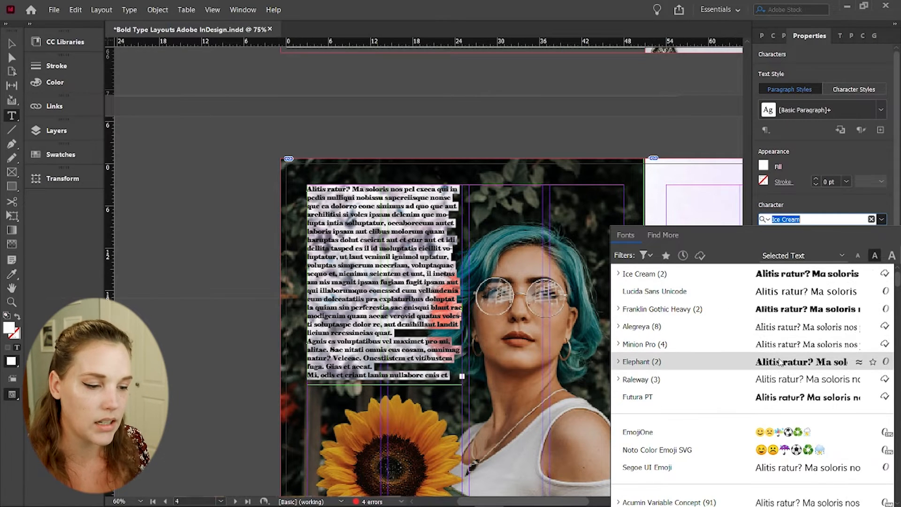
{"action": "scroll", "coordinate": [780, 361], "scroll_direction": "down", "scroll_amount": 15}
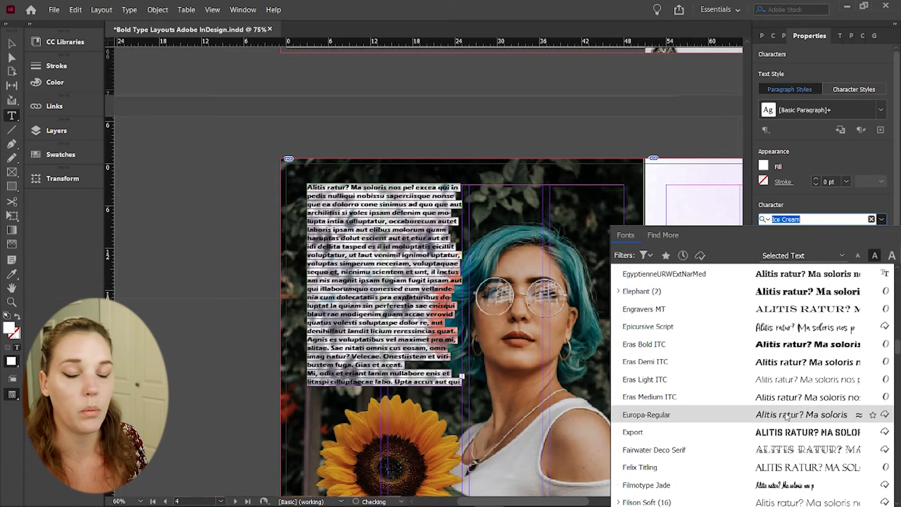
{"action": "scroll", "coordinate": [787, 417], "scroll_direction": "down", "scroll_amount": 5}
{"action": "scroll", "coordinate": [786, 416], "scroll_direction": "down", "scroll_amount": 3}
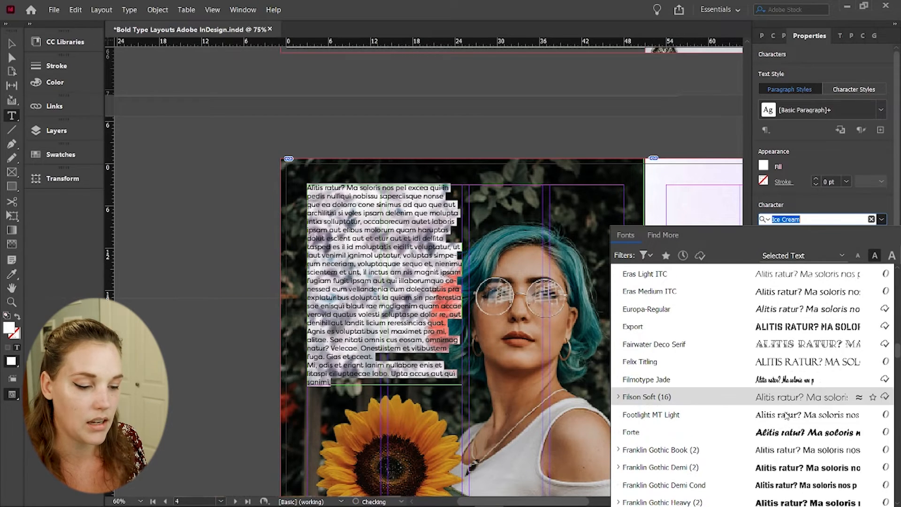
{"action": "left_click", "coordinate": [751, 379]}
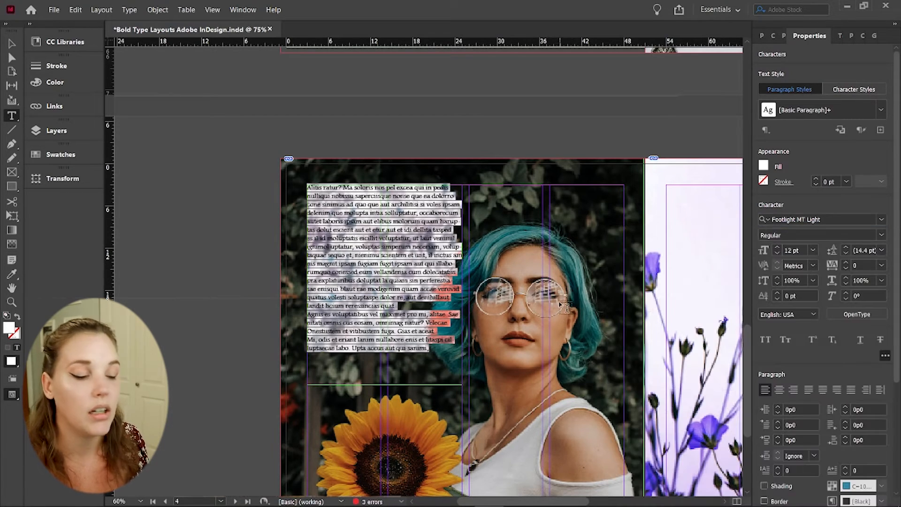
- Give the first paragraph on page 4 a one-character drop cap 6 lines high
{"action": "left_click", "coordinate": [435, 348]}
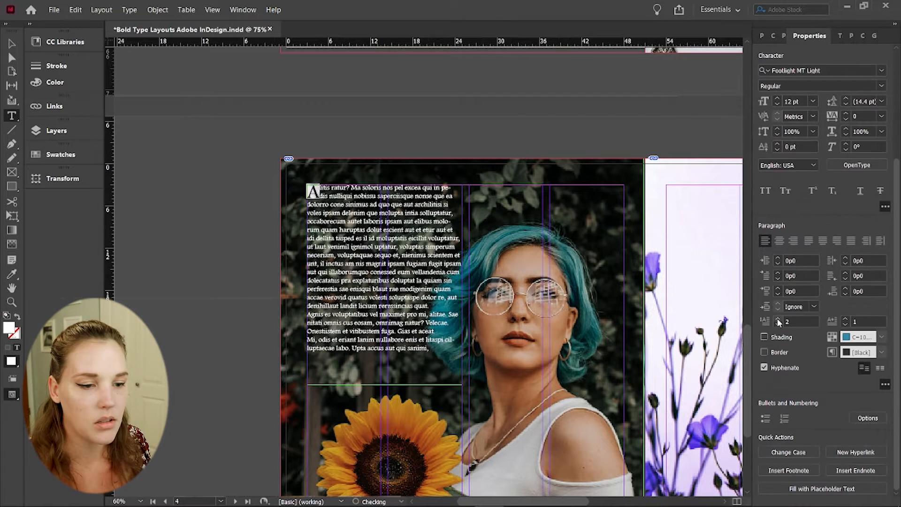
{"action": "left_click", "coordinate": [778, 320]}
{"action": "left_click", "coordinate": [778, 320]}
{"action": "left_click", "coordinate": [778, 320]}
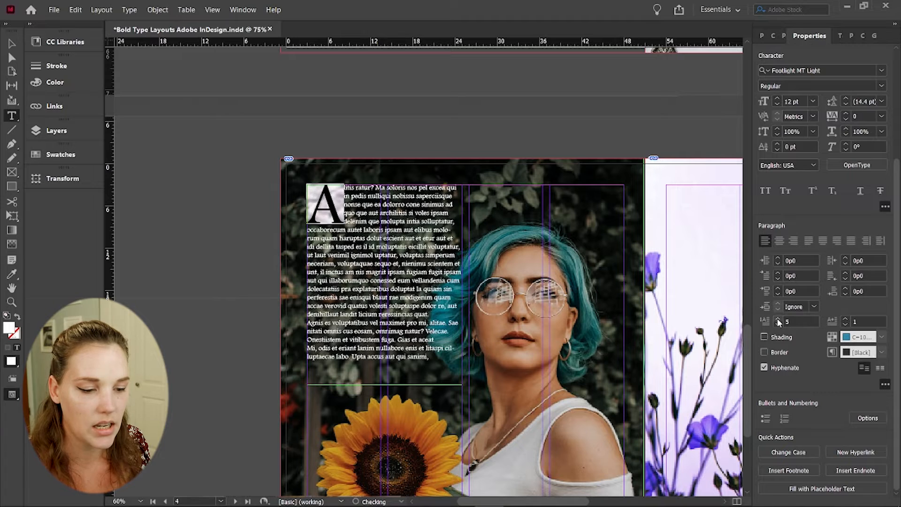
{"action": "left_click", "coordinate": [778, 320]}
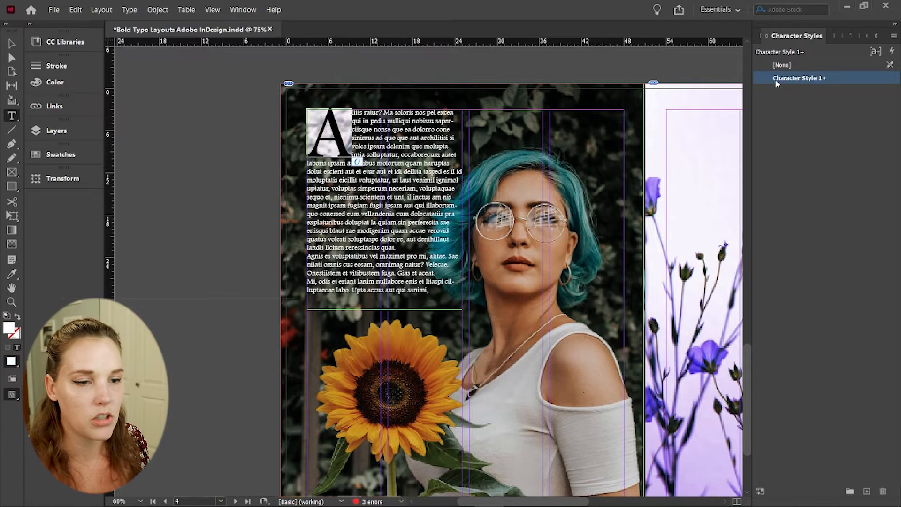
- Set the drop cap letter A on page 4 in Ice Cream Standard and enlarge it to 8 lines
{"action": "left_click", "coordinate": [831, 39]}
{"action": "left_click", "coordinate": [828, 38]}
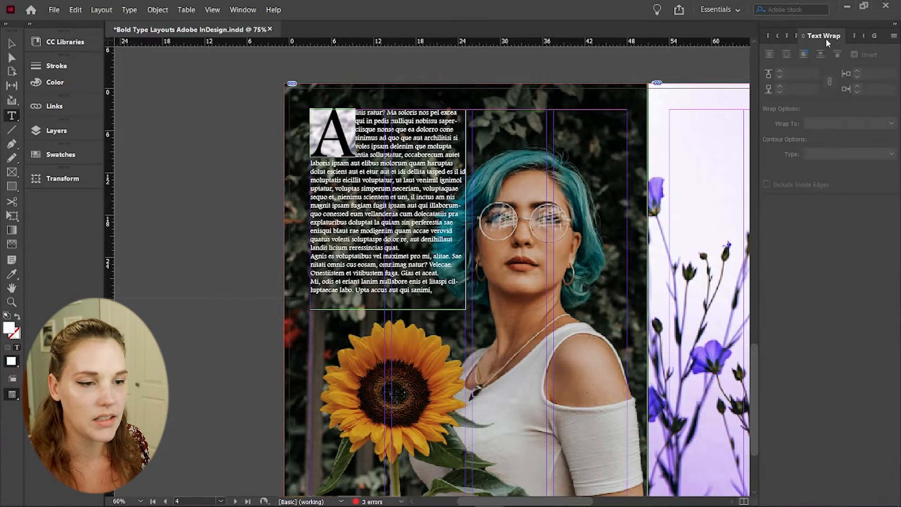
{"action": "left_click", "coordinate": [790, 34]}
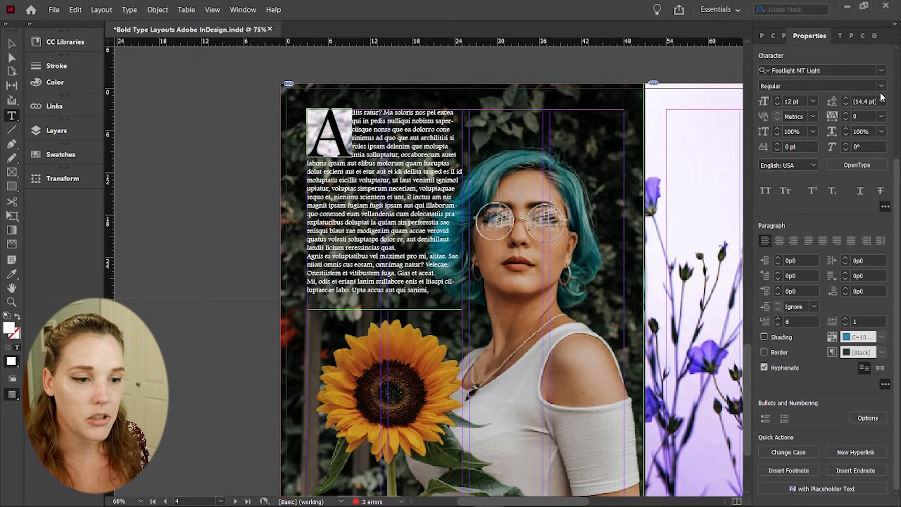
{"action": "left_click", "coordinate": [881, 70]}
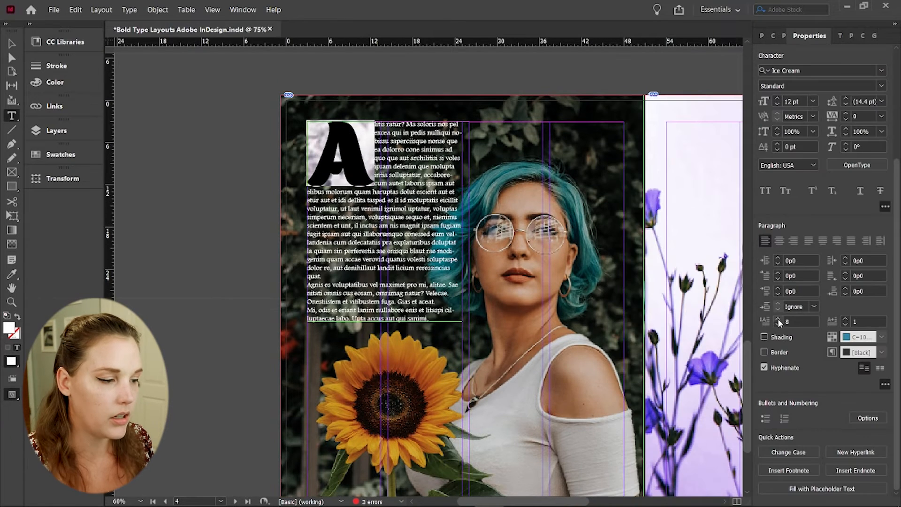
- Insert forced line breaks after the drop cap A until the rest of the paragraph starts below it
{"action": "left_click", "coordinate": [370, 126]}
{"action": "key", "text": "shift+Return"}
{"action": "key", "text": "shift+Return"}
{"action": "key", "text": "shift+Return"}
{"action": "key", "text": "shift+Return"}
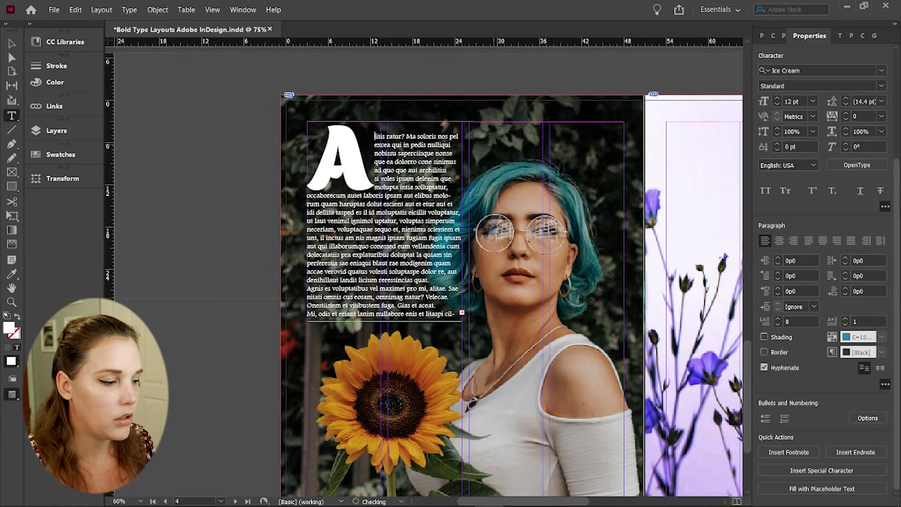
{"action": "key", "text": "shift+Return"}
{"action": "key", "text": "shift+Return"}
{"action": "key", "text": "shift+Return"}
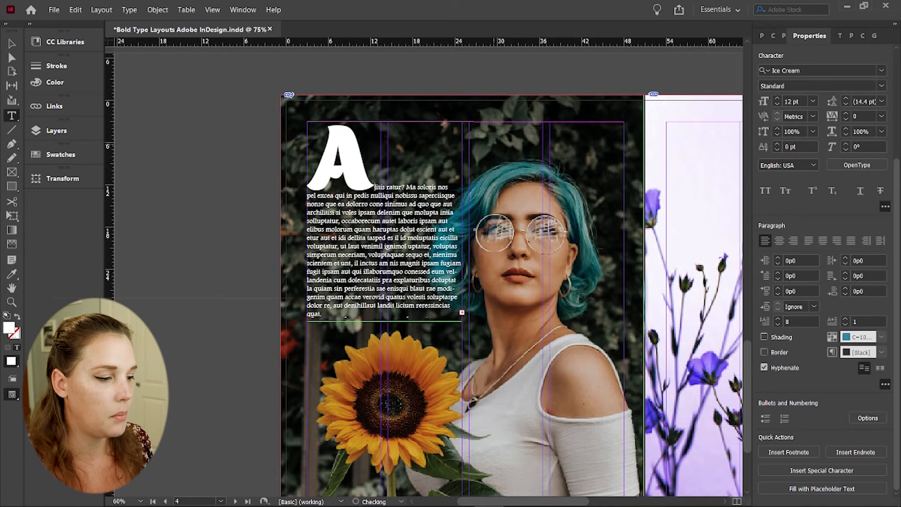
{"action": "key", "text": "shift+Return"}
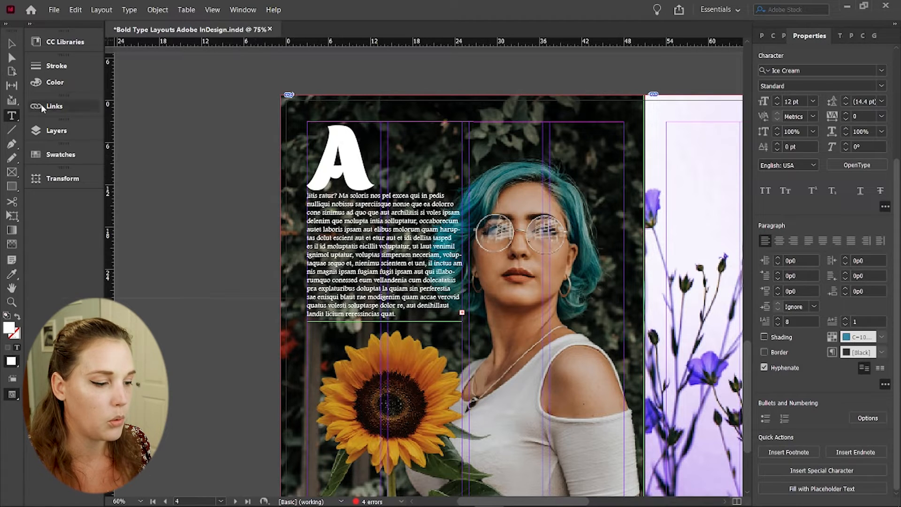
- Place a copy of page 3's teal page label in the lower inner margin corner of page 4
{"action": "left_click", "coordinate": [12, 45]}
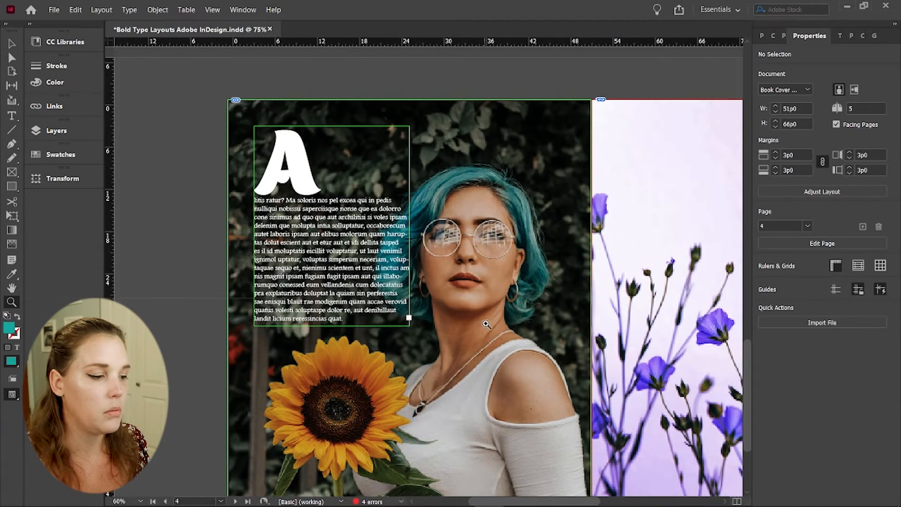
{"action": "left_click", "coordinate": [490, 331], "text": "alt"}
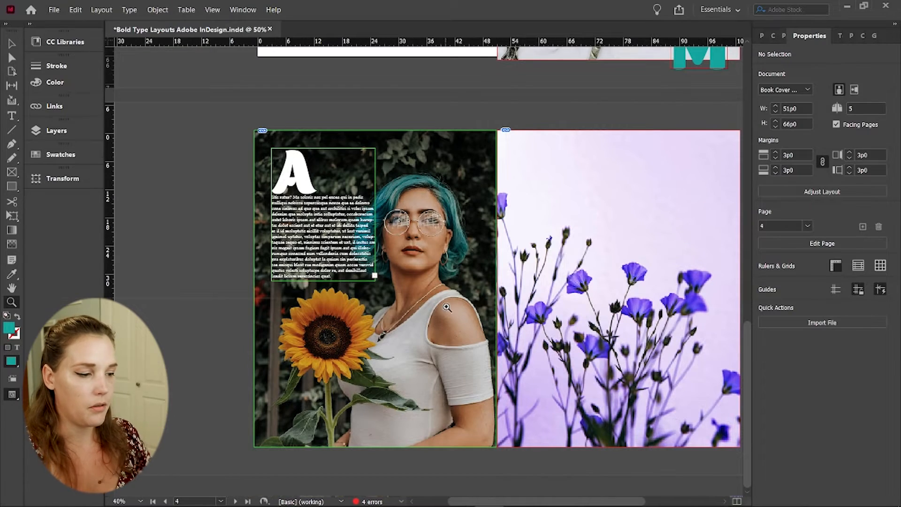
{"action": "key", "text": "v"}
{"action": "left_click_drag", "start_coordinate": [555, 288], "coordinate": [455, 325]}
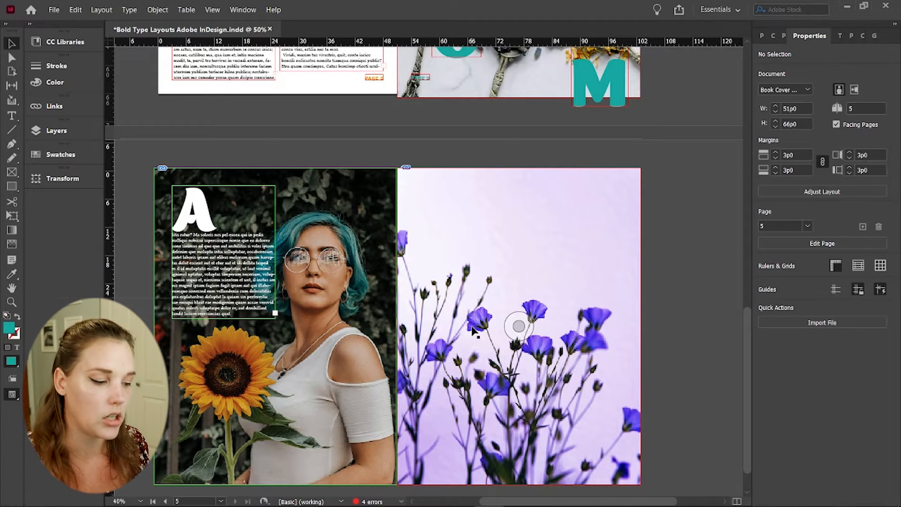
{"action": "scroll", "coordinate": [470, 347], "scroll_direction": "left", "scroll_amount": 2}
{"action": "scroll", "coordinate": [470, 347], "scroll_direction": "down", "scroll_amount": 1}
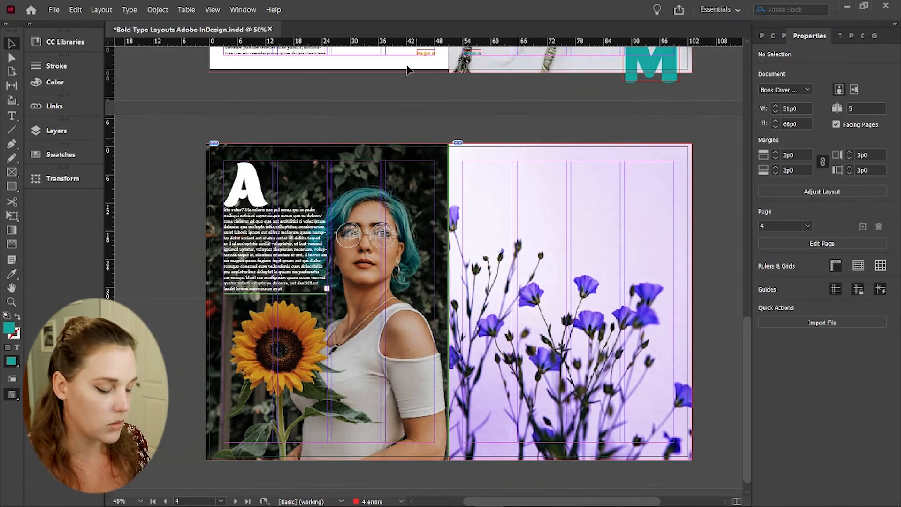
{"action": "left_click_drag", "start_coordinate": [473, 54], "coordinate": [409, 434]}
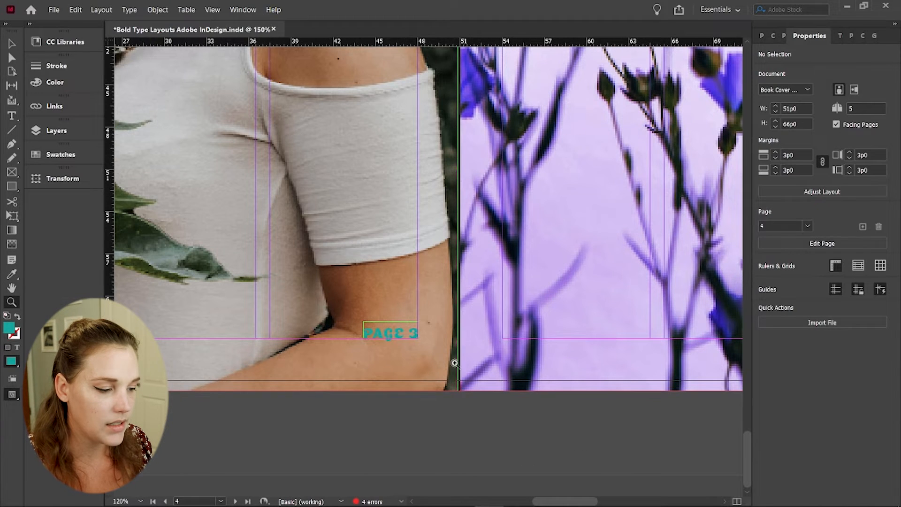
- Recolour all the text of page 4's page label with the [Paper] swatch
{"action": "key", "text": "v"}
{"action": "left_click", "coordinate": [399, 331]}
{"action": "key", "text": "t"}
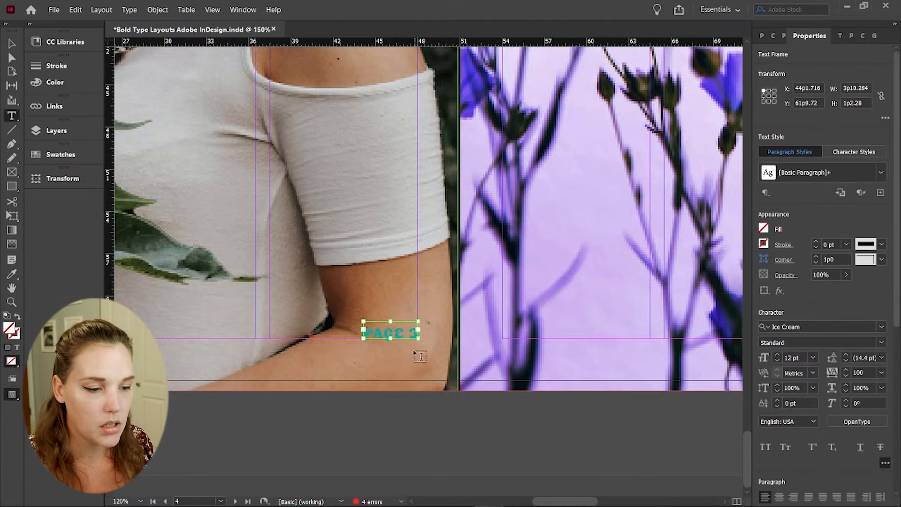
{"action": "triple_click", "coordinate": [409, 337]}
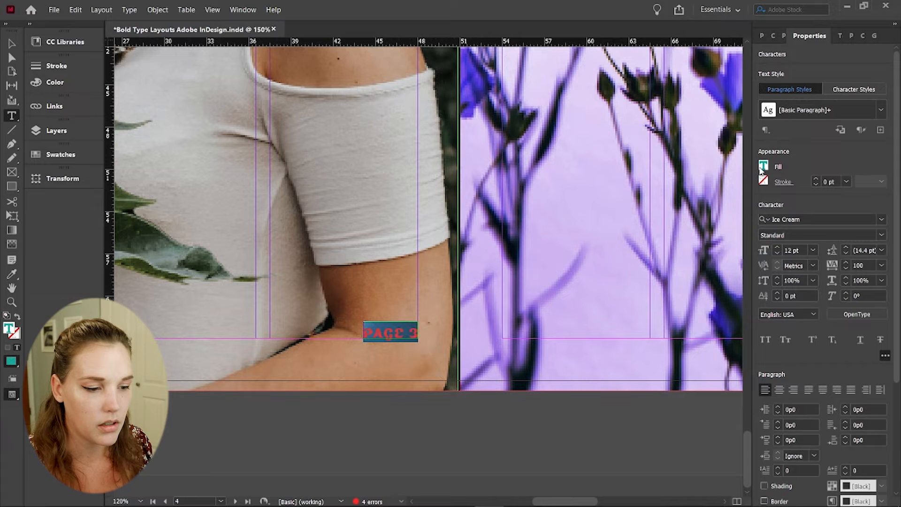
{"action": "left_click", "coordinate": [763, 166]}
{"action": "scroll", "coordinate": [637, 242], "scroll_direction": "up", "scroll_amount": 3}
{"action": "left_click", "coordinate": [666, 255]}
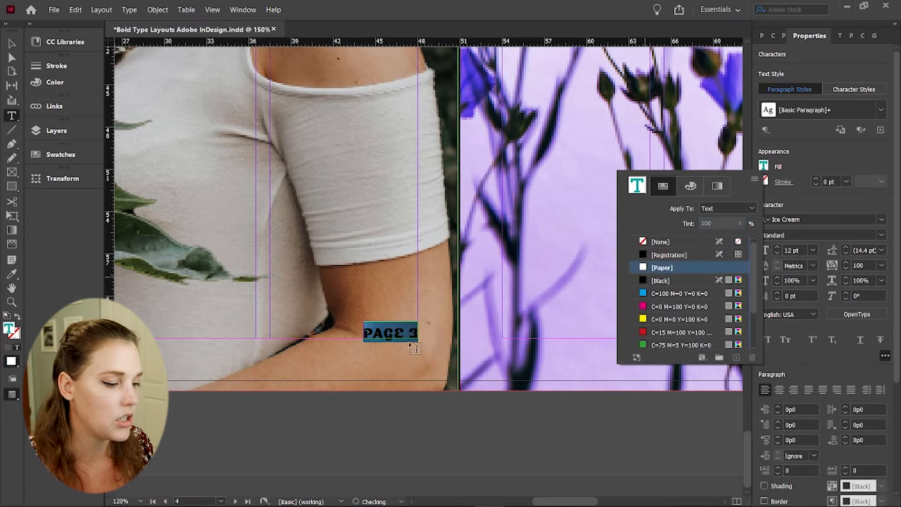
- Change the number in page 4's page label to 4
{"action": "double_click", "coordinate": [414, 333]}
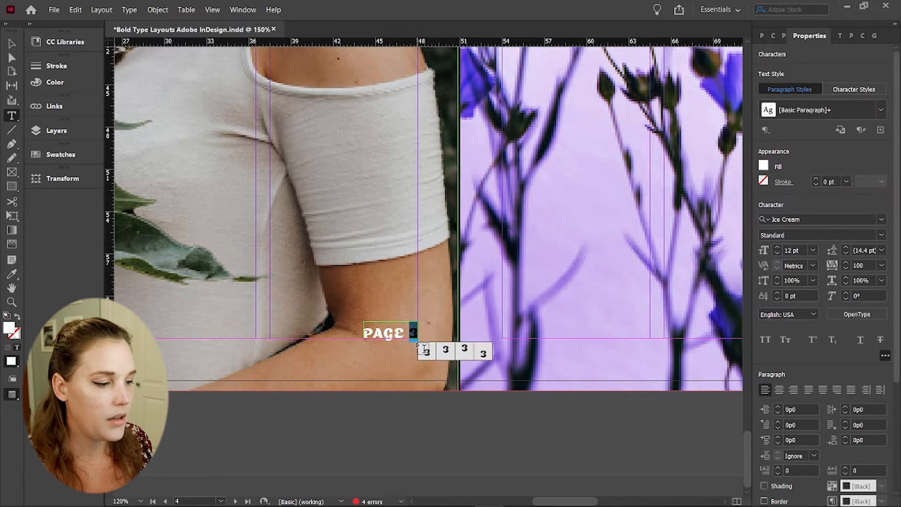
{"action": "type", "text": "4"}
{"action": "left_click", "coordinate": [11, 44]}
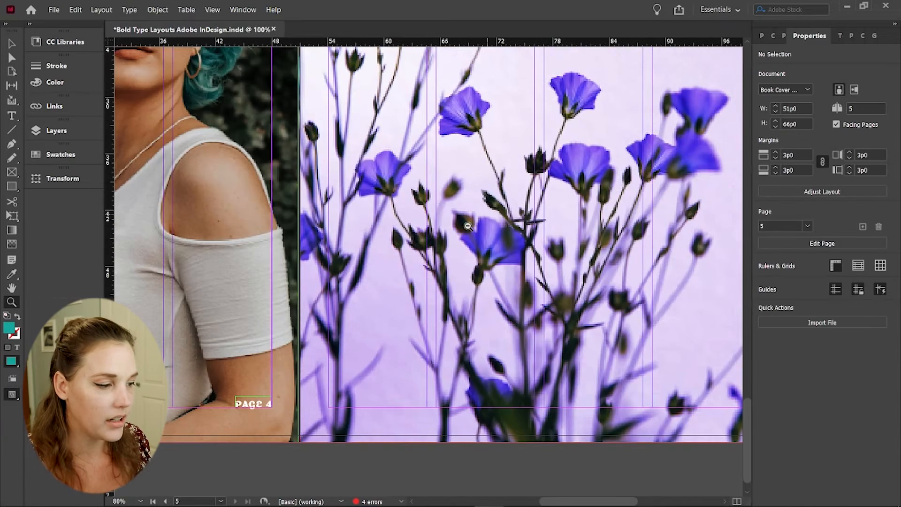
- Bring the magazine cover with the ROSEBUDS title into view
{"action": "left_click", "coordinate": [468, 227], "text": "alt"}
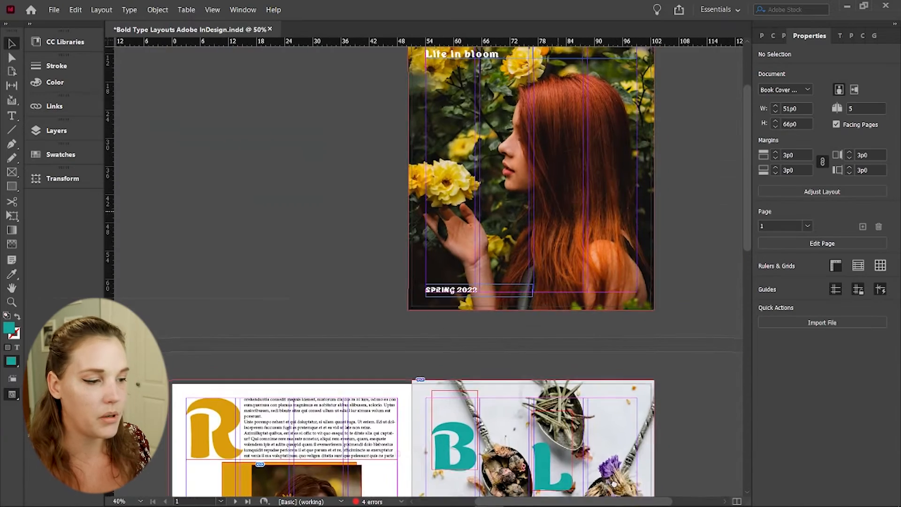
{"action": "left_click_drag", "start_coordinate": [661, 281], "coordinate": [614, 386]}
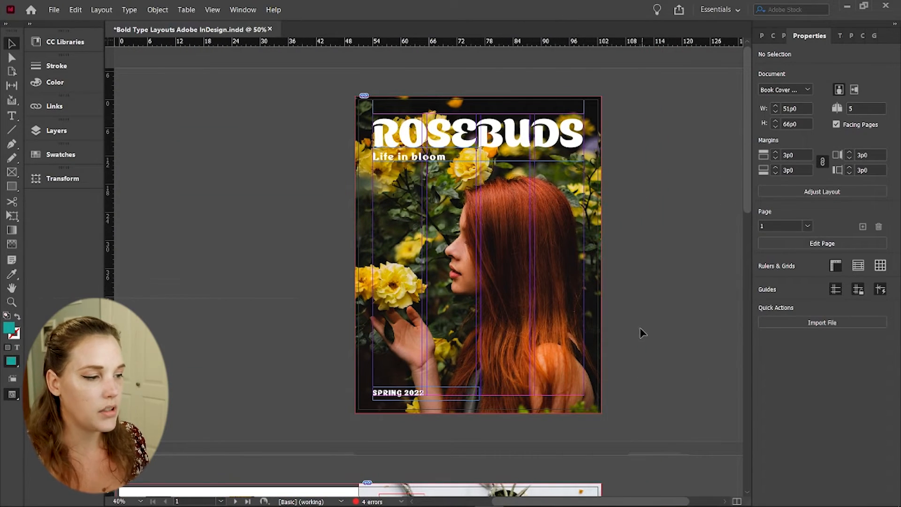
- Swap the default fill and stroke colours to give no fill and a teal stroke
{"action": "left_click_drag", "start_coordinate": [642, 332], "coordinate": [643, 136]}
{"action": "left_click_drag", "start_coordinate": [643, 427], "coordinate": [703, 235]}
{"action": "left_click_drag", "start_coordinate": [499, 429], "coordinate": [365, 440]}
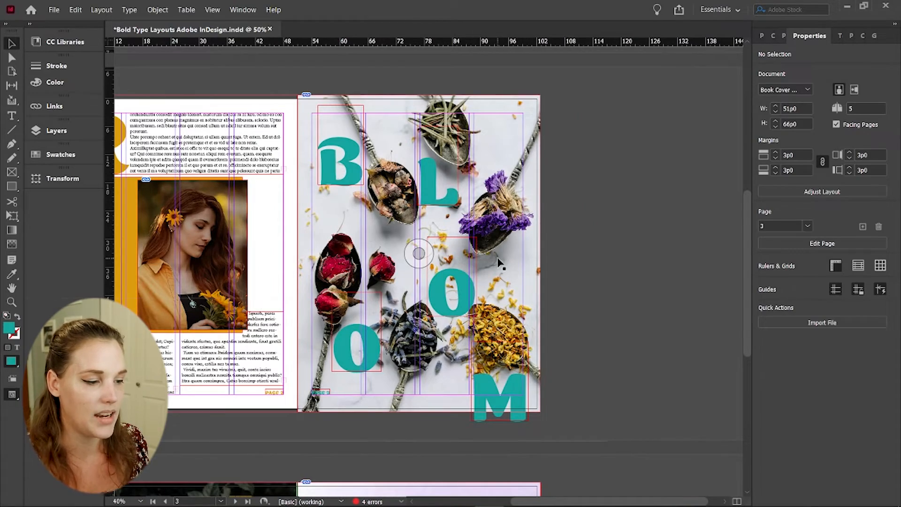
{"action": "left_click_drag", "start_coordinate": [388, 432], "coordinate": [543, 89]}
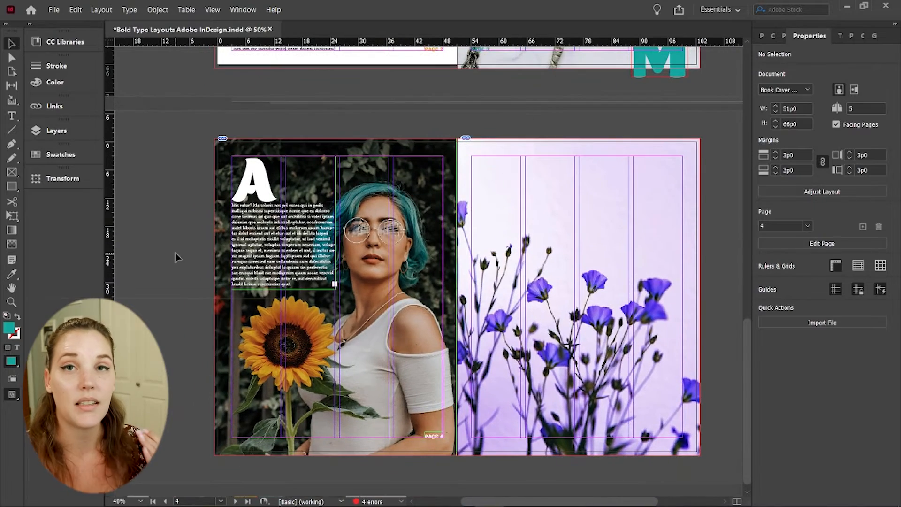
{"action": "left_click_drag", "start_coordinate": [188, 234], "coordinate": [192, 226]}
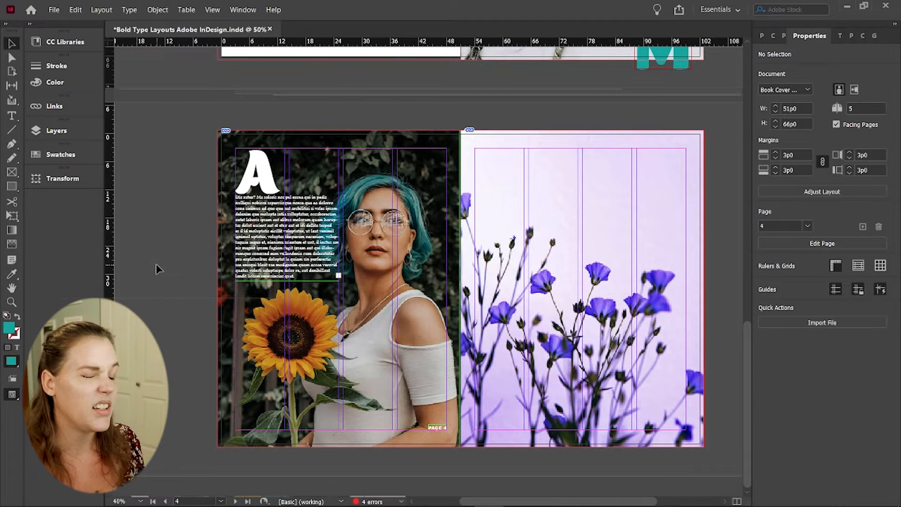
{"action": "left_click_drag", "start_coordinate": [655, 262], "coordinate": [564, 269]}
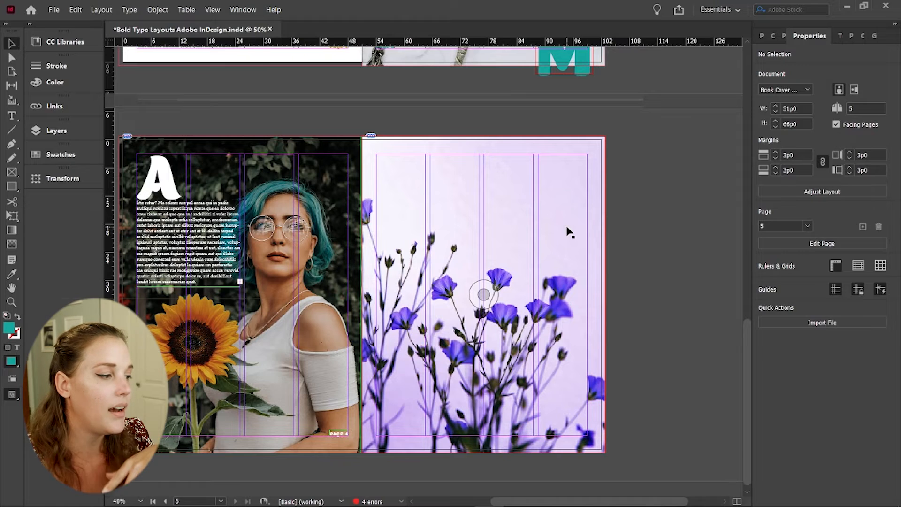
{"action": "left_click", "coordinate": [12, 117]}
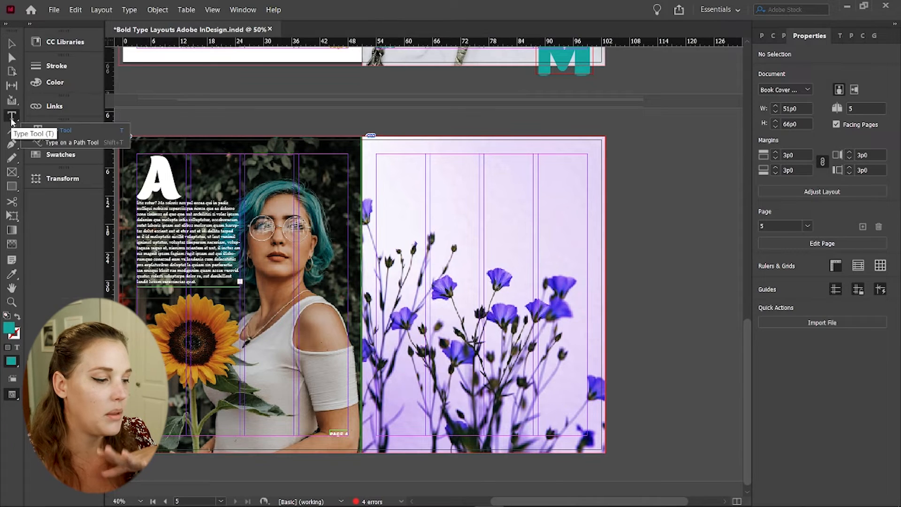
{"action": "left_click", "coordinate": [12, 43]}
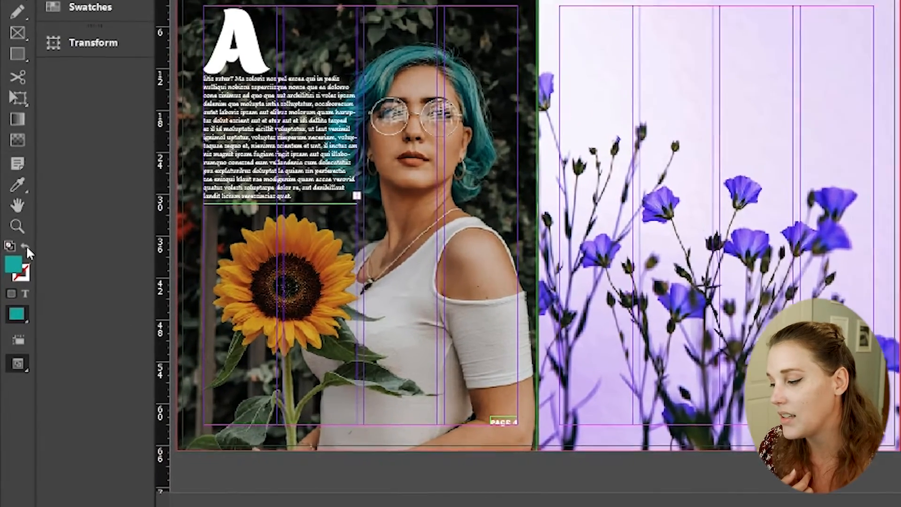
{"action": "left_click", "coordinate": [19, 301]}
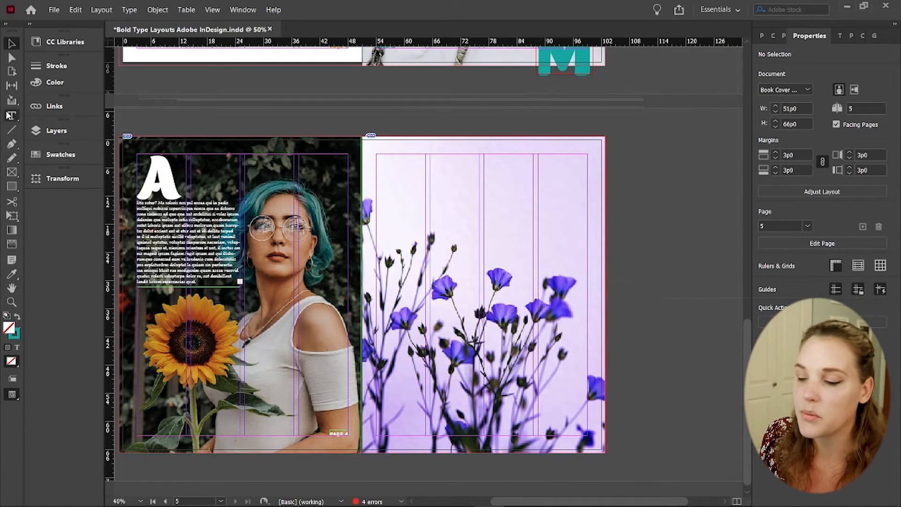
- Draw an open wavy path with the Pen tool, about 47p wide and 19p high, descending across page 5 above the flowers to the outer edge
{"action": "left_click", "coordinate": [12, 146]}
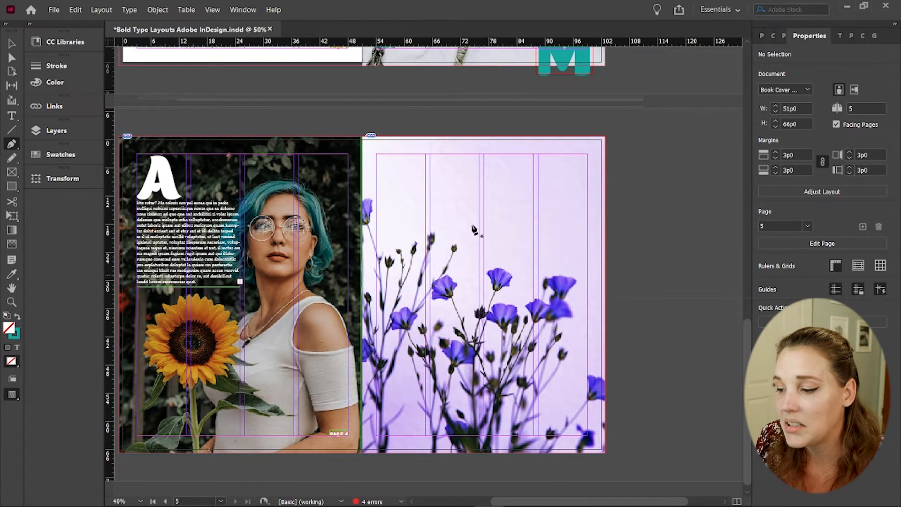
{"action": "left_click", "coordinate": [381, 214]}
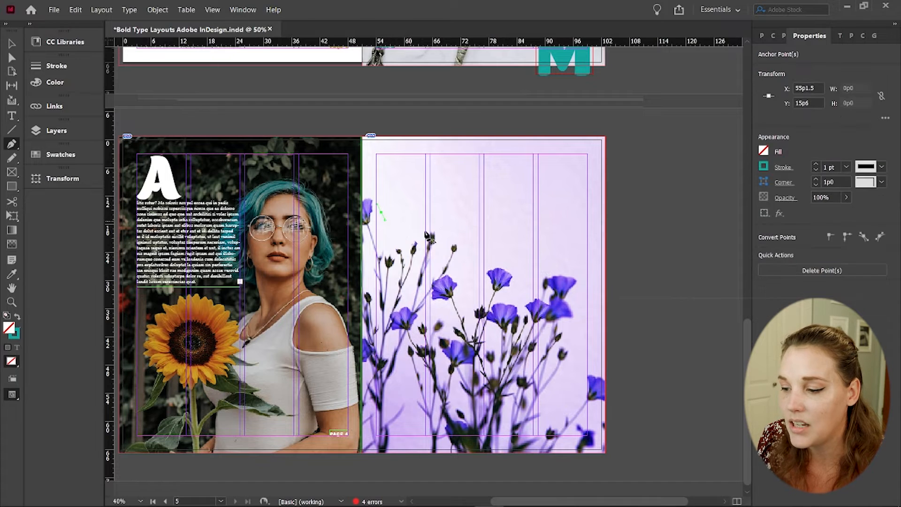
{"action": "left_click_drag", "start_coordinate": [433, 221], "coordinate": [447, 229]}
{"action": "left_click", "coordinate": [469, 242]}
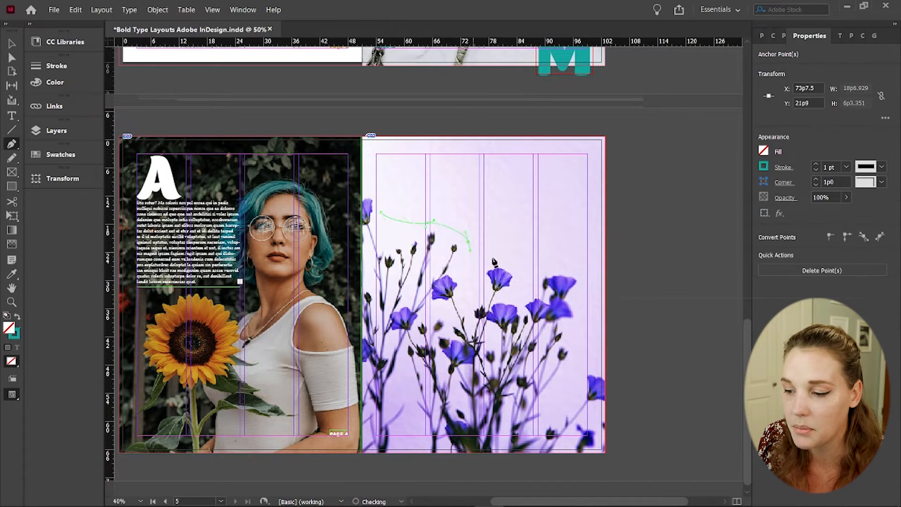
{"action": "left_click", "coordinate": [500, 257]}
{"action": "left_click", "coordinate": [535, 271]}
{"action": "left_click_drag", "start_coordinate": [571, 269], "coordinate": [609, 312]}
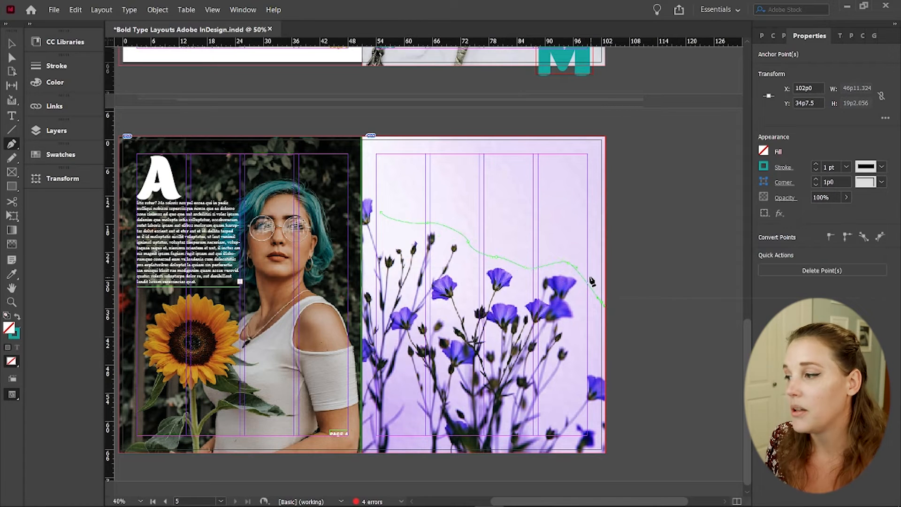
- Reshape page 5's wavy path into a smoother curve by moving its anchor points and extending its outer end slightly past the page edge
{"action": "left_click", "coordinate": [12, 58]}
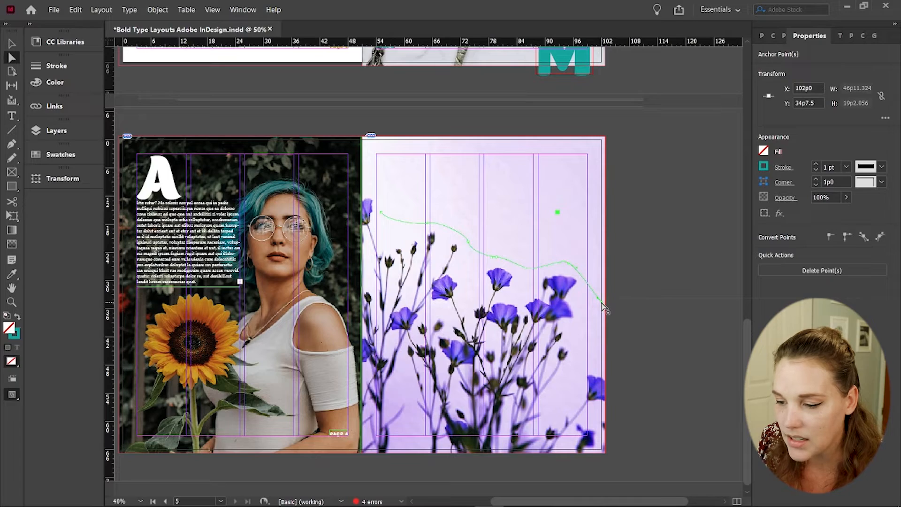
{"action": "left_click_drag", "start_coordinate": [603, 309], "coordinate": [606, 302]}
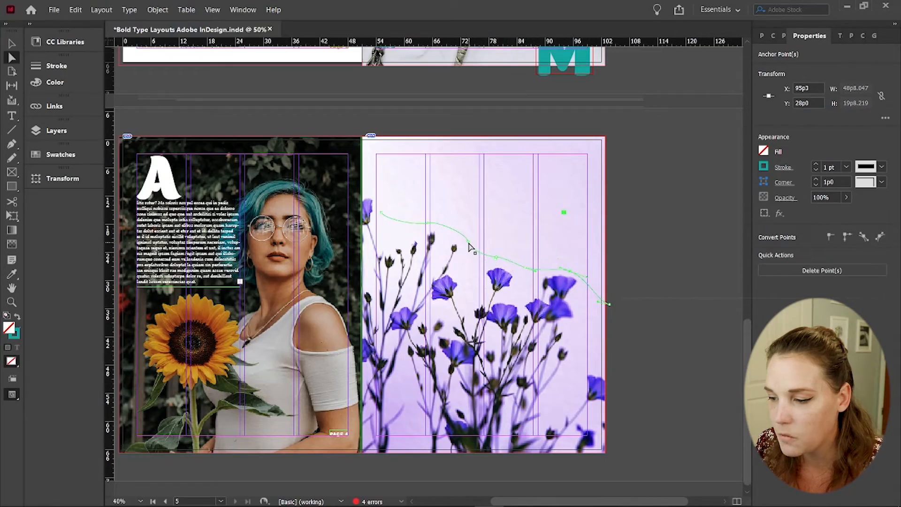
{"action": "left_click_drag", "start_coordinate": [471, 246], "coordinate": [448, 226]}
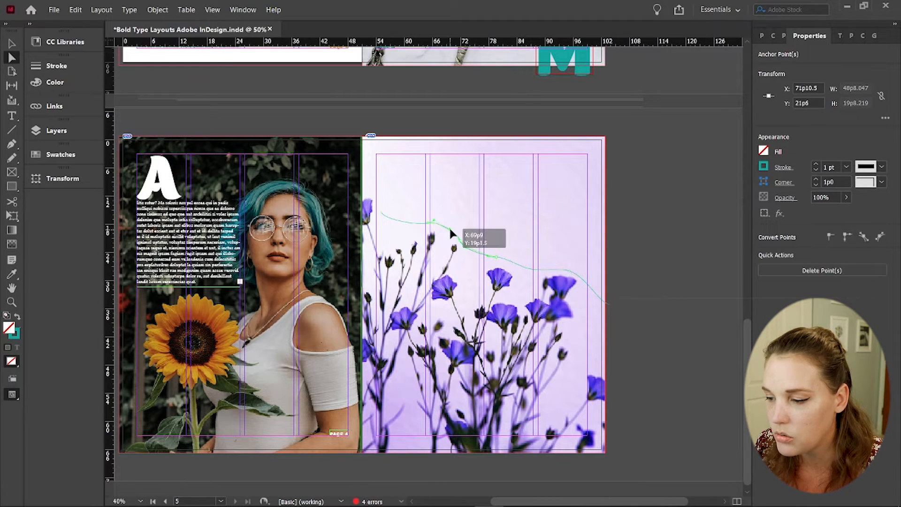
{"action": "left_click_drag", "start_coordinate": [428, 224], "coordinate": [427, 223]}
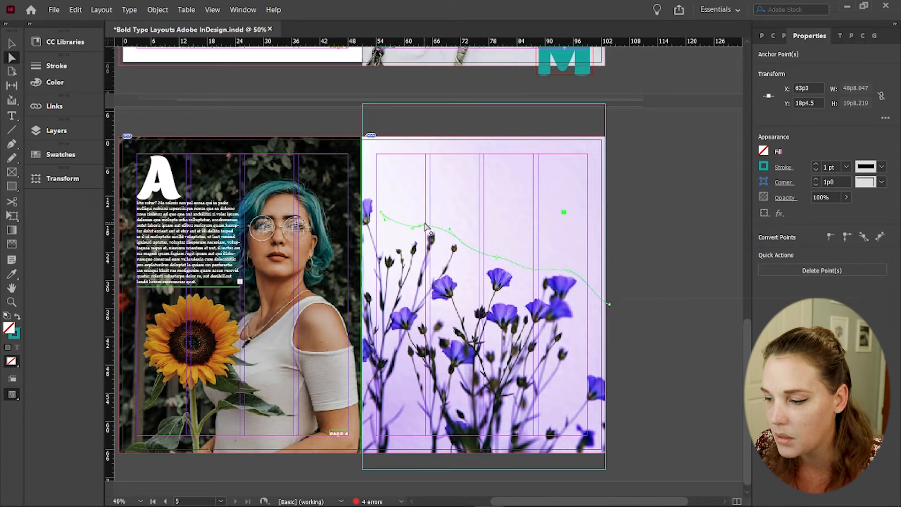
- Add the word REFRESH along the wavy path on page 5 in large teal display type using Type on a Path
{"action": "left_click", "coordinate": [11, 116]}
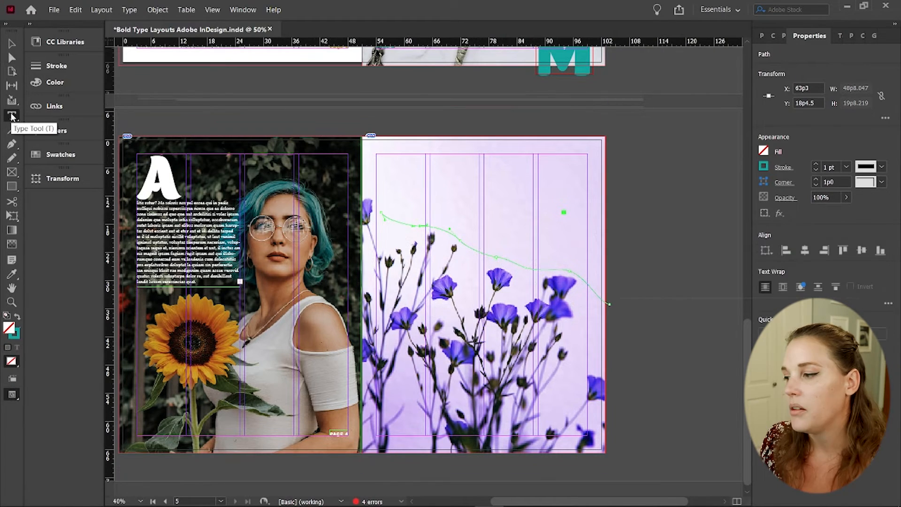
{"action": "left_click", "coordinate": [12, 116]}
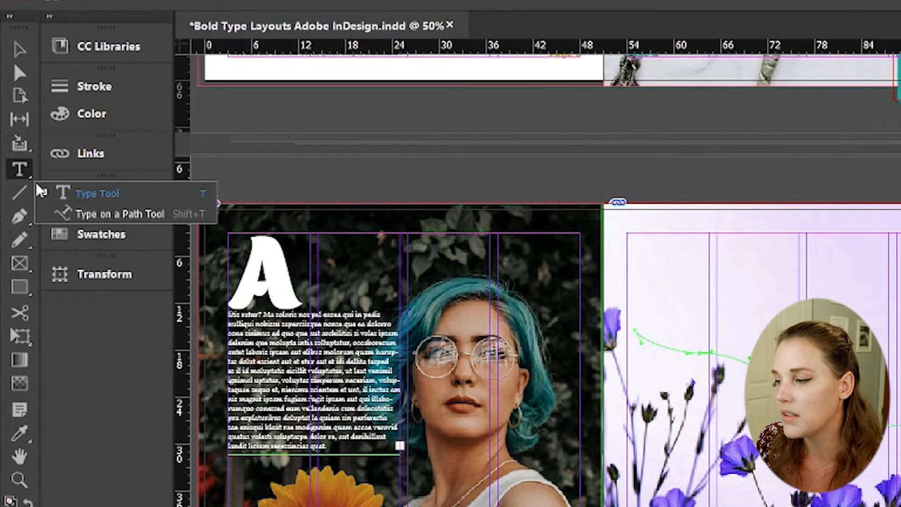
{"action": "left_click", "coordinate": [98, 215]}
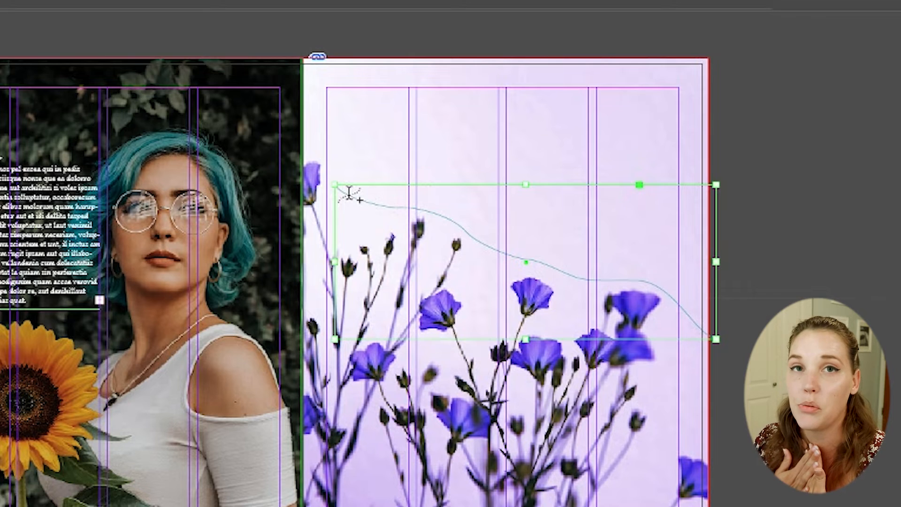
{"action": "left_click", "coordinate": [349, 192]}
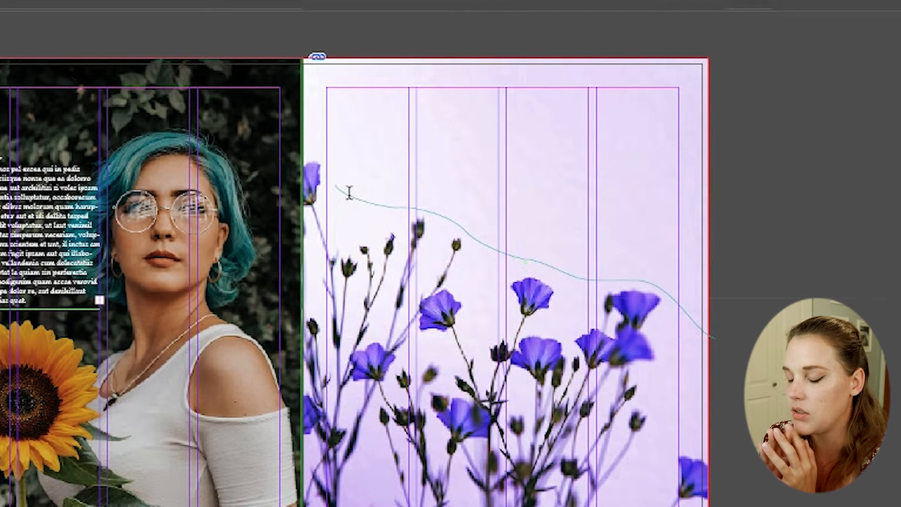
{"action": "type", "text": "RE-"}
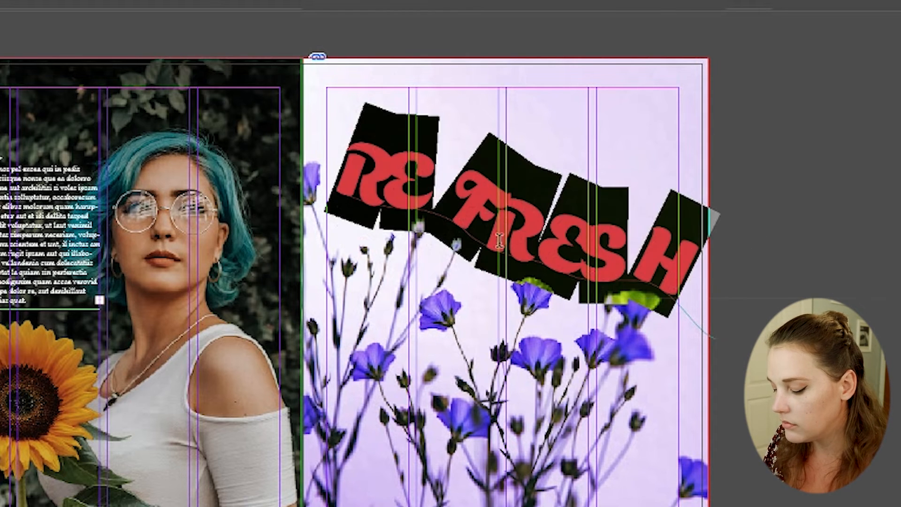
{"action": "key", "text": "ctrl+shift+a"}
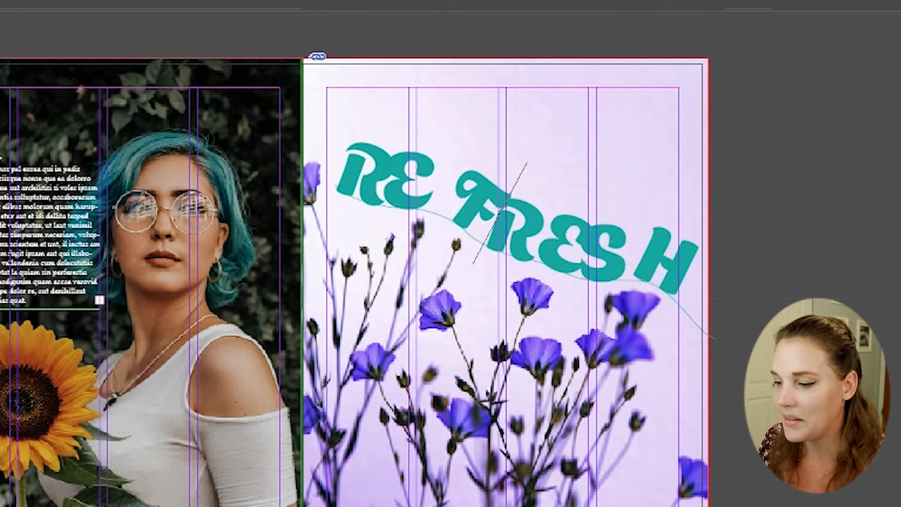
{"action": "key", "text": "Escape"}
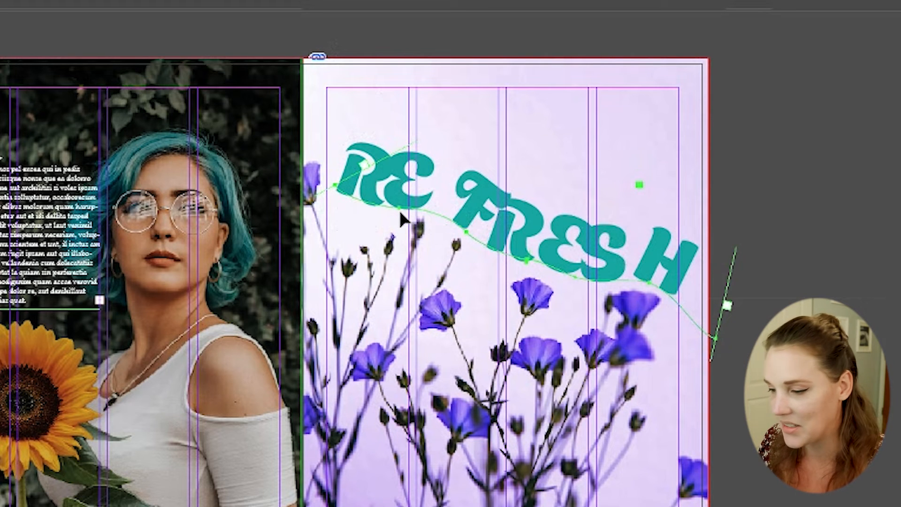
- Adjust the path's anchor points and curve handles beneath REFRESH to even out the bends and the gaps between letters
{"action": "key", "text": "z"}
{"action": "left_click", "coordinate": [493, 246]}
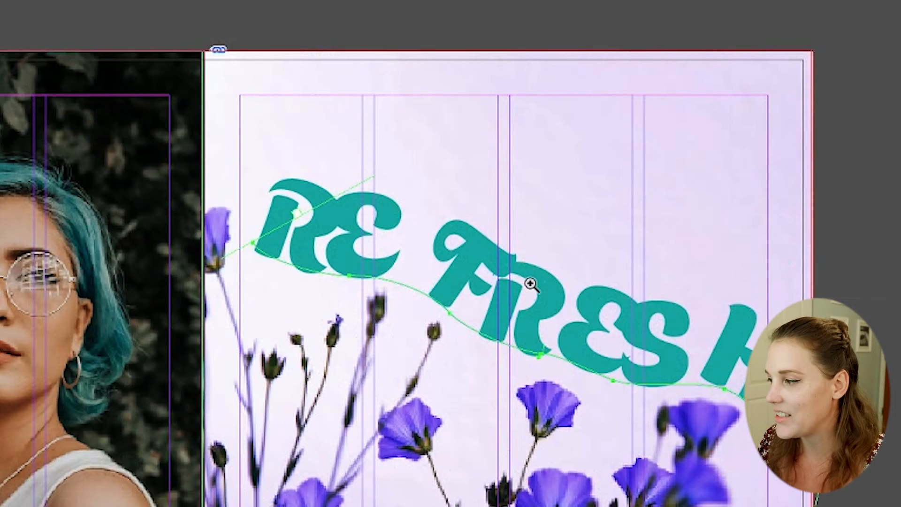
{"action": "left_click", "coordinate": [530, 283]}
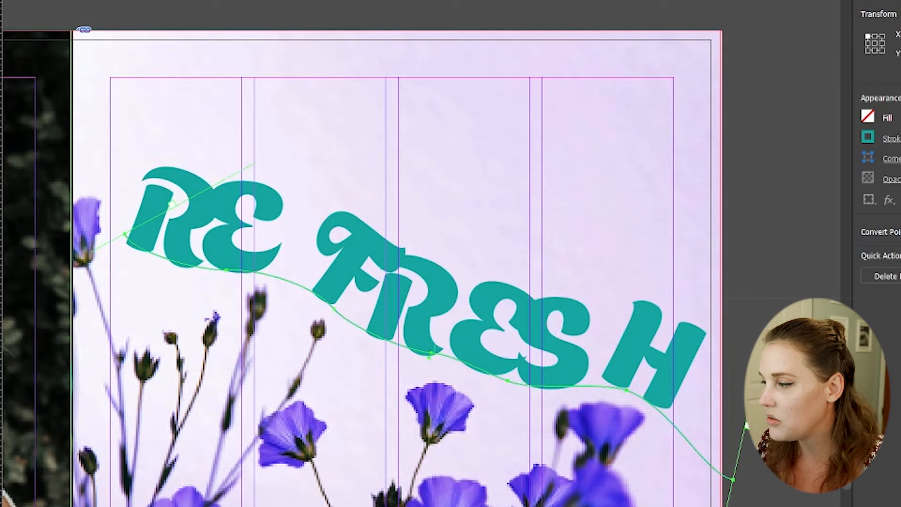
{"action": "key", "text": "v"}
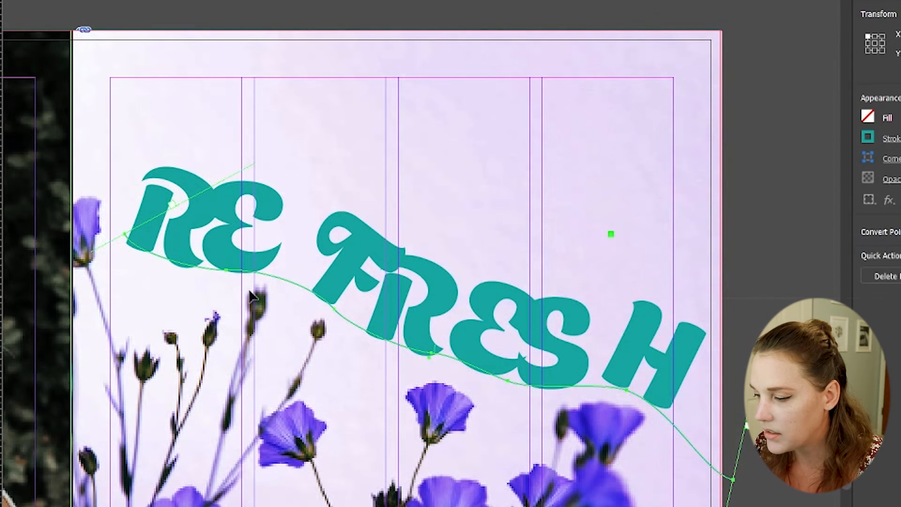
{"action": "double_click", "coordinate": [226, 269]}
{"action": "key", "text": "Escape"}
{"action": "left_click", "coordinate": [226, 270]}
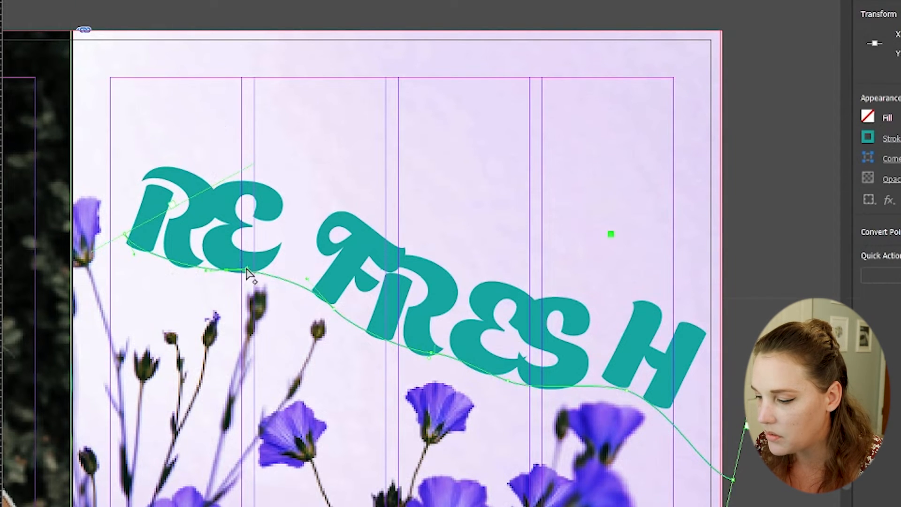
{"action": "left_click_drag", "start_coordinate": [254, 271], "coordinate": [314, 293]}
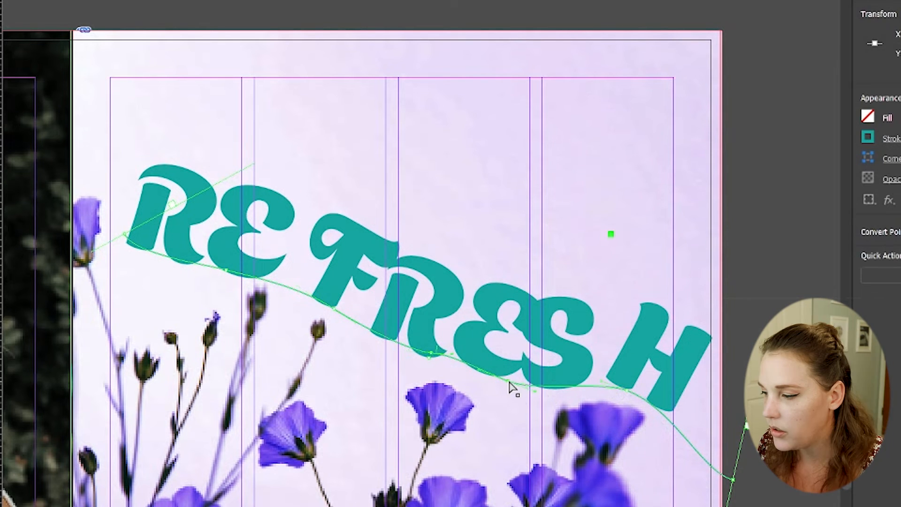
{"action": "left_click_drag", "start_coordinate": [476, 369], "coordinate": [475, 374]}
{"action": "left_click_drag", "start_coordinate": [533, 389], "coordinate": [535, 384]}
{"action": "scroll", "coordinate": [29, 60], "scroll_direction": "down", "scroll_amount": 1}
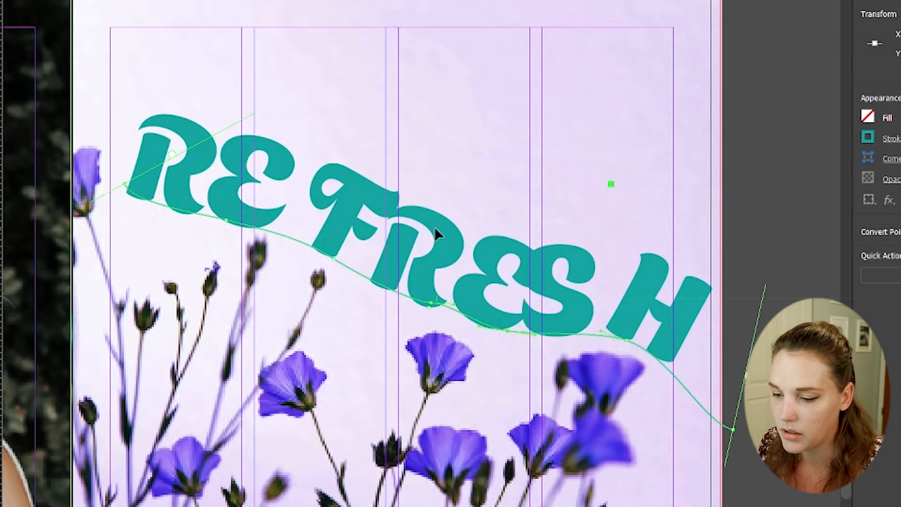
- Increase the tracking of the whole word REFRESH so its letters spread along the path
{"action": "double_click", "coordinate": [401, 260]}
{"action": "key", "text": "ctrl+a"}
{"action": "key", "text": "alt+Right"}
{"action": "key", "text": "alt+Right"}
{"action": "key", "text": "alt+Right"}
{"action": "key", "text": "alt+Right"}
{"action": "key", "text": "alt+Right"}
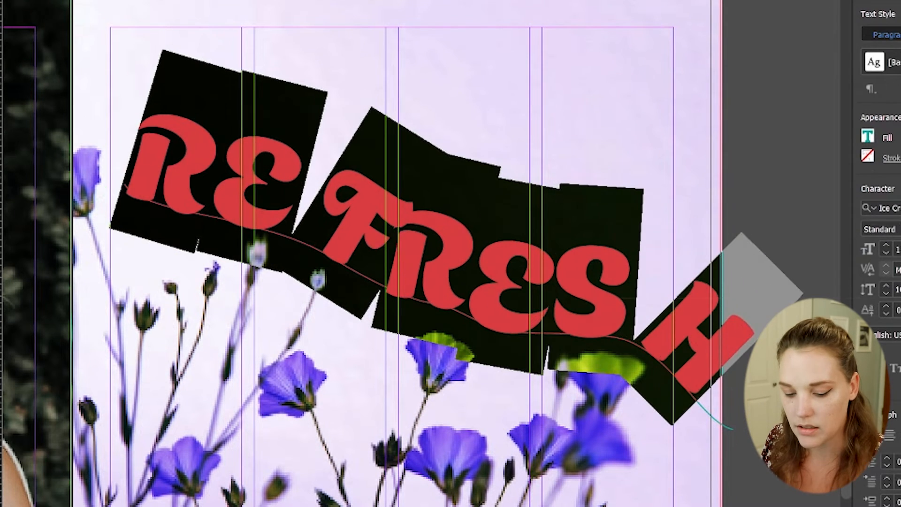
{"action": "key", "text": "alt+Left"}
{"action": "key", "text": "alt+Left"}
{"action": "left_click", "coordinate": [381, 257]}
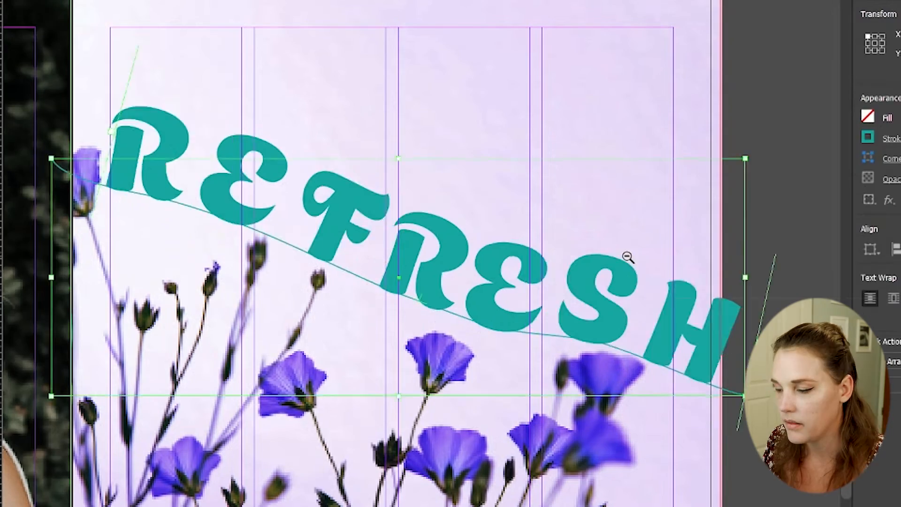
- Recolour the REFRESH text on page 5 with the blue-violet R=78 G=66 B=214 swatch
{"action": "left_click", "coordinate": [627, 256], "text": "ctrl+alt"}
{"action": "left_click_drag", "start_coordinate": [203, 281], "coordinate": [436, 163]}
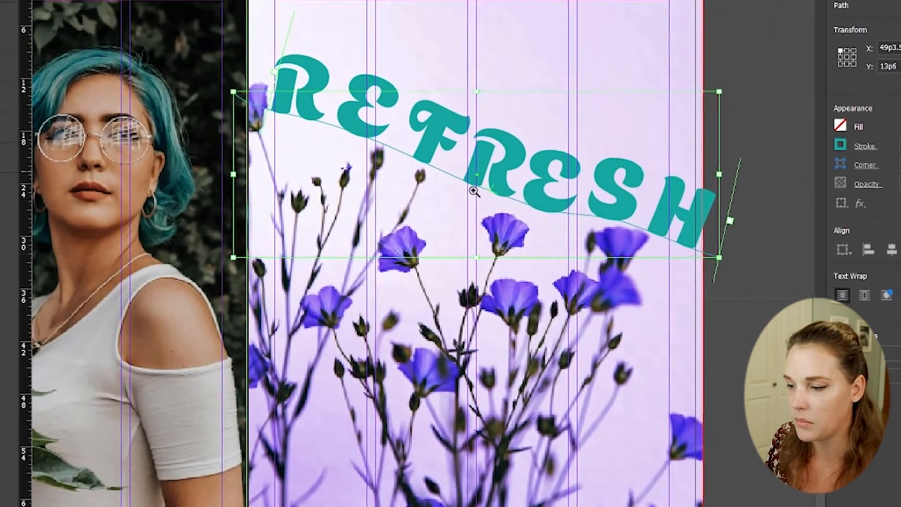
{"action": "left_click", "coordinate": [495, 213], "text": "ctrl+alt"}
{"action": "left_click_drag", "start_coordinate": [489, 222], "coordinate": [542, 208]}
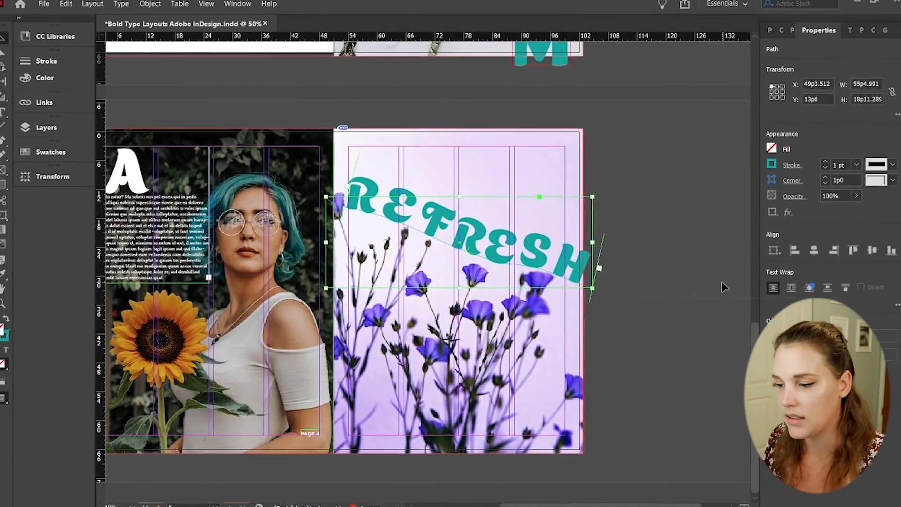
{"action": "left_click", "coordinate": [772, 290]}
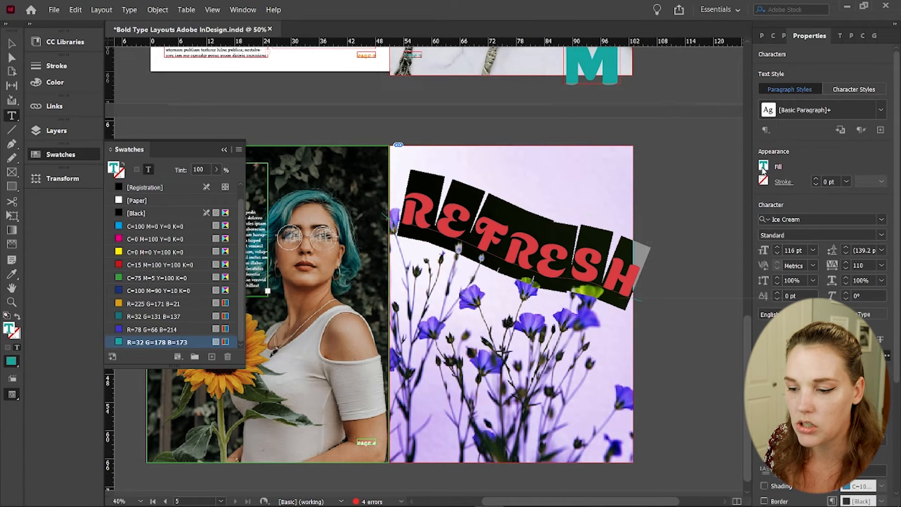
{"action": "left_click", "coordinate": [763, 165]}
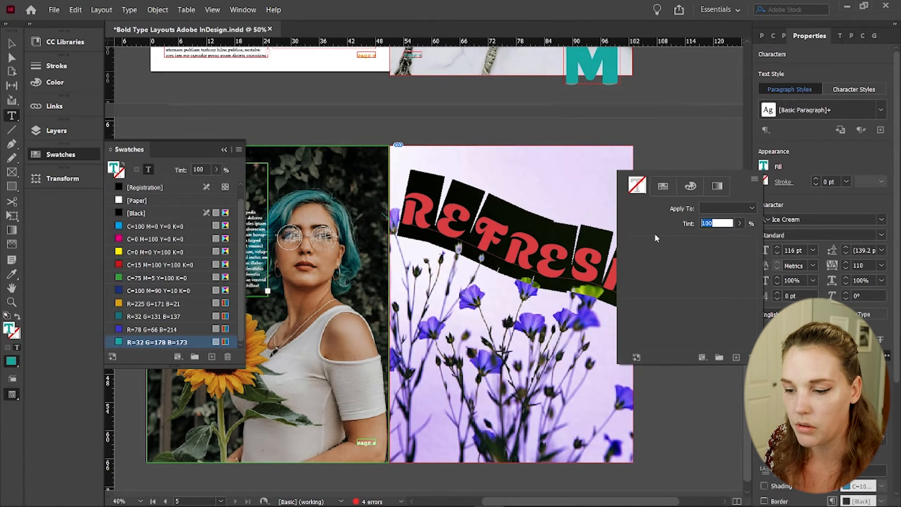
{"action": "left_click", "coordinate": [671, 332]}
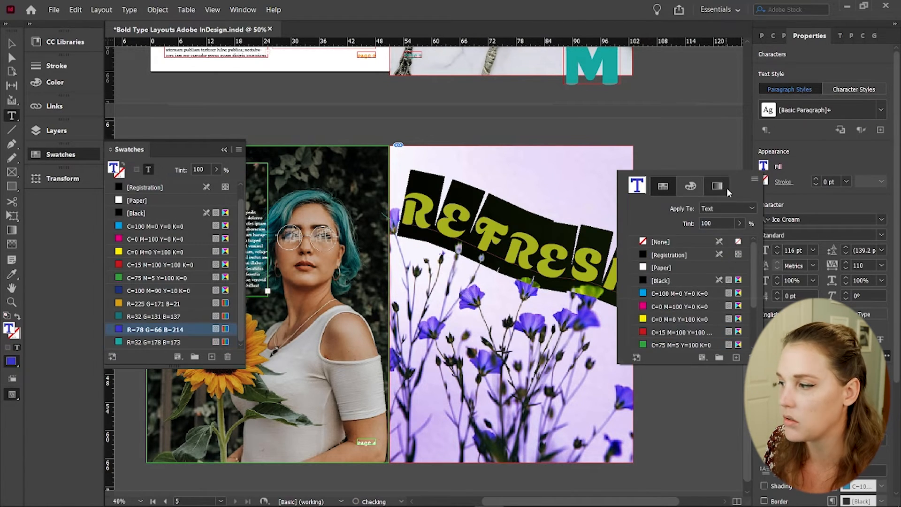
- Recolour the REFRESH text on page 5 with the gold R=225 G=171 B=21 swatch and deselect it
{"action": "left_click", "coordinate": [14, 44]}
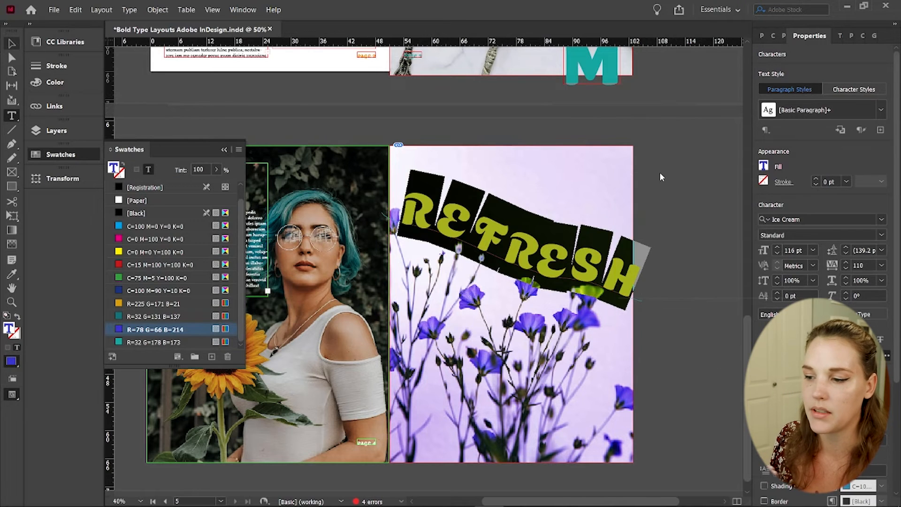
{"action": "left_click", "coordinate": [661, 177]}
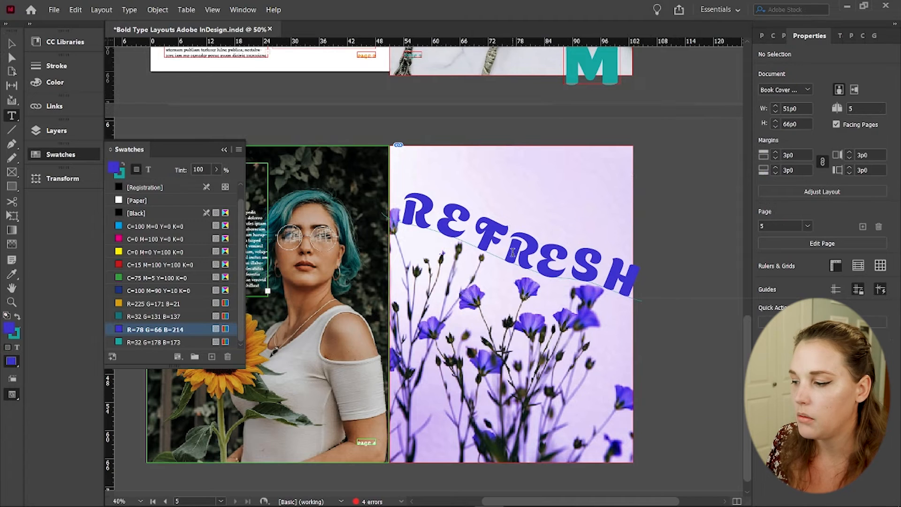
{"action": "double_click", "coordinate": [512, 252]}
{"action": "left_click", "coordinate": [131, 306]}
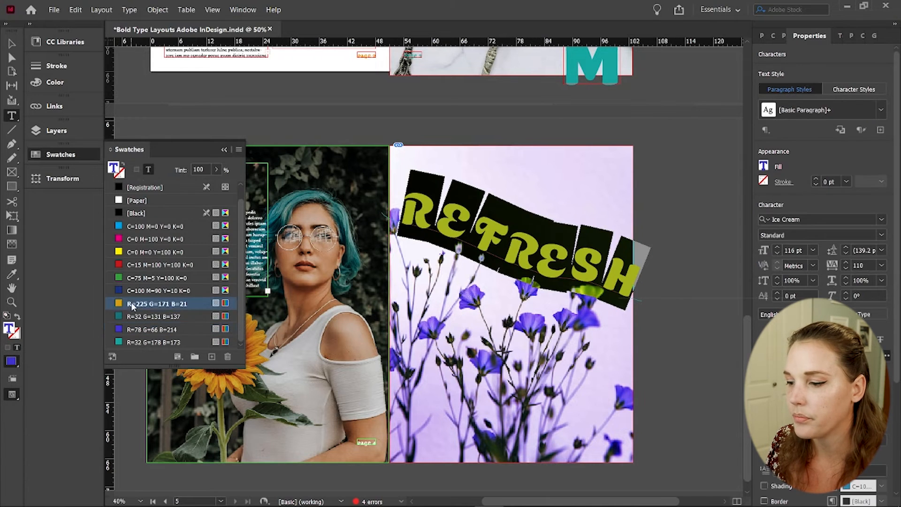
{"action": "key", "text": "Escape"}
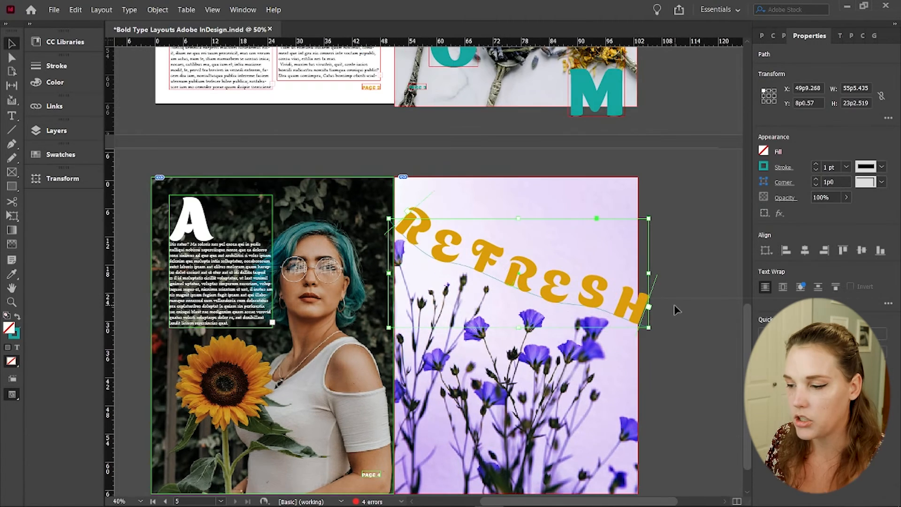
{"action": "left_click", "coordinate": [662, 310]}
- Hide the frame edges around the text and image frames on all spreads
{"action": "key", "text": "ctrl+;"}
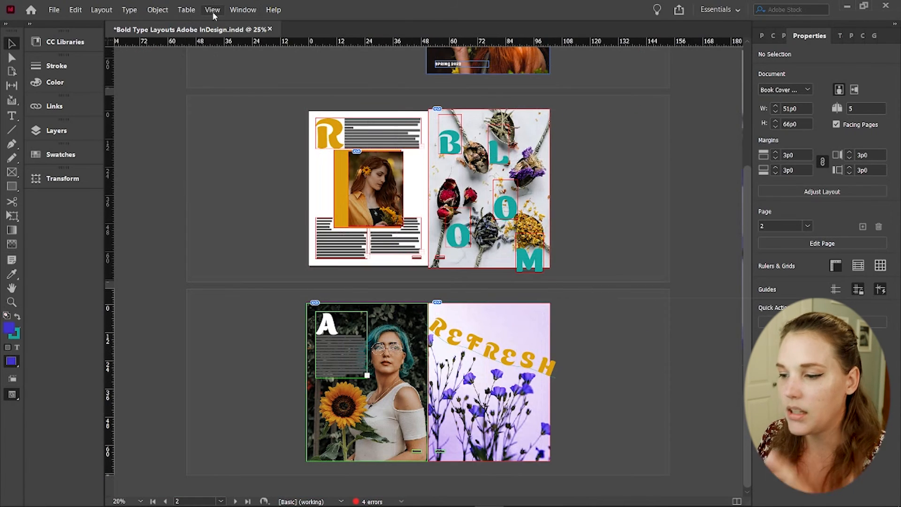
{"action": "left_click", "coordinate": [212, 10]}
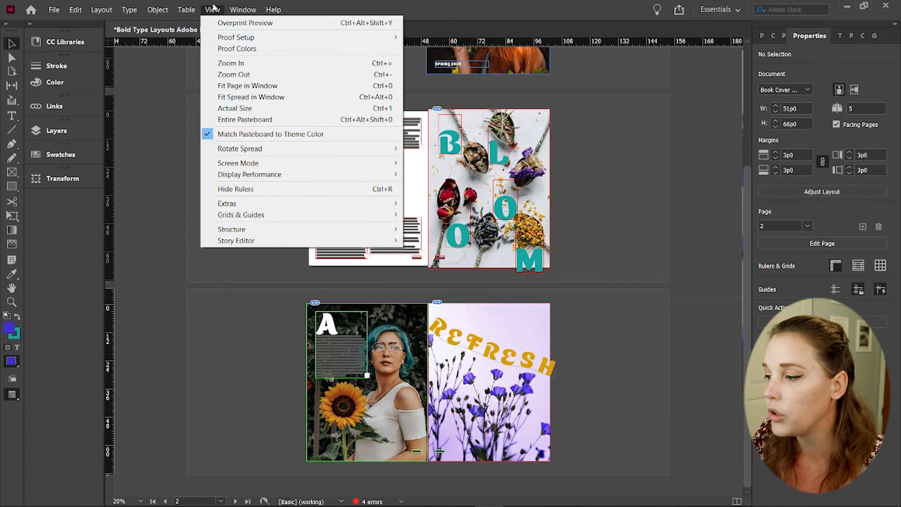
{"action": "mouse_move", "coordinate": [321, 205]}
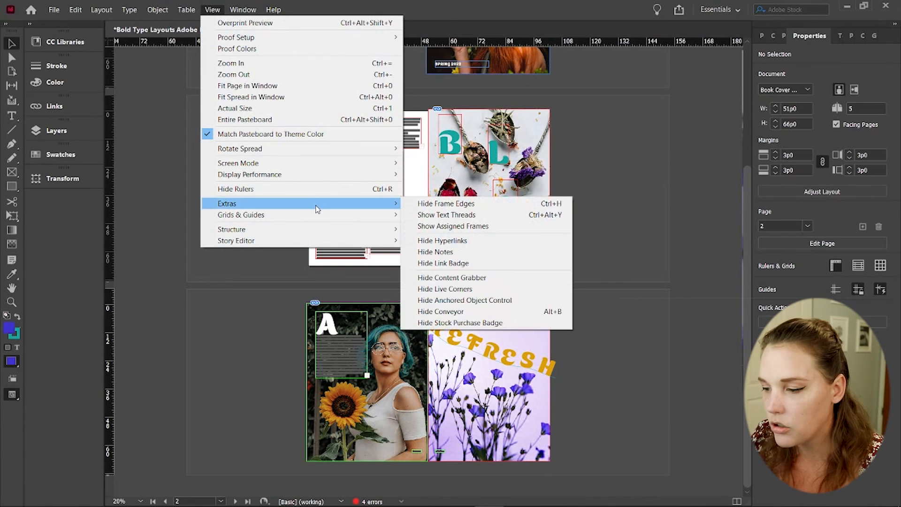
{"action": "left_click", "coordinate": [438, 204]}
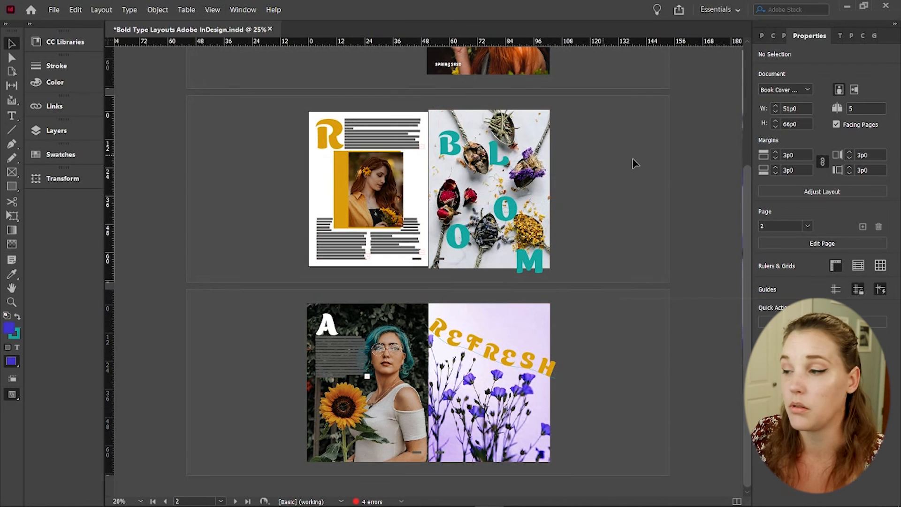
- Show the document in Presentation screen mode and review the cover, the page 2–3 spread and the page 4–5 spread
{"action": "left_click", "coordinate": [212, 9]}
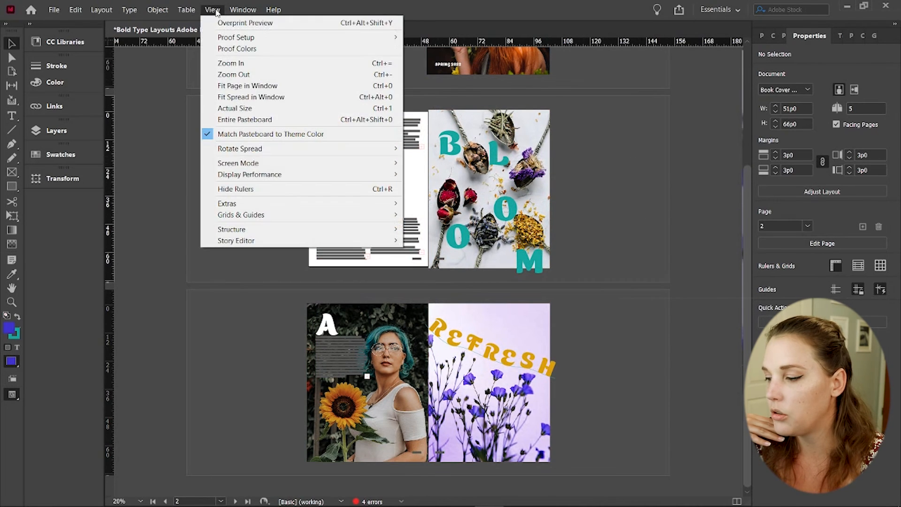
{"action": "mouse_move", "coordinate": [272, 167]}
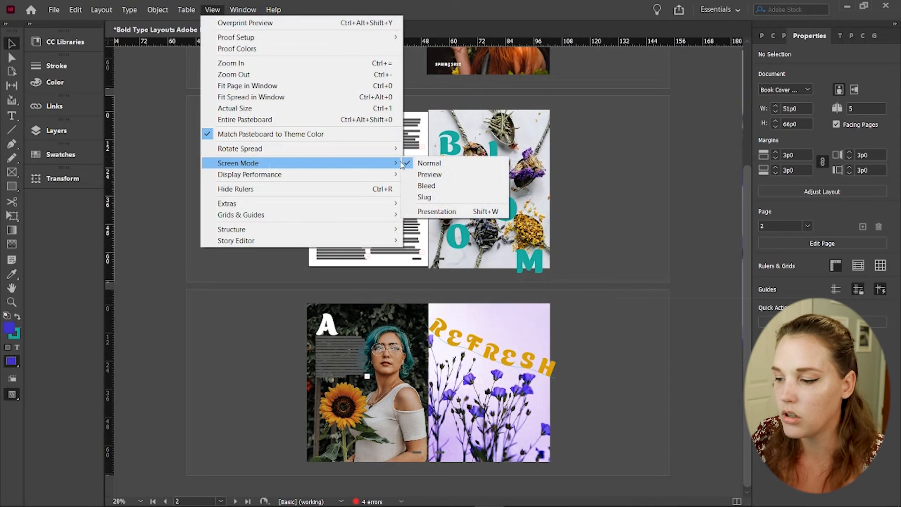
{"action": "left_click", "coordinate": [453, 210]}
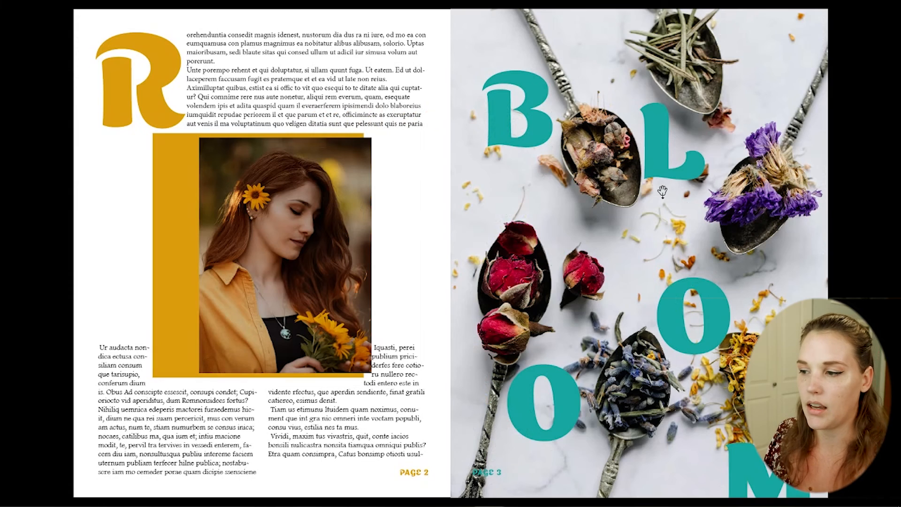
{"action": "key", "text": "Left"}
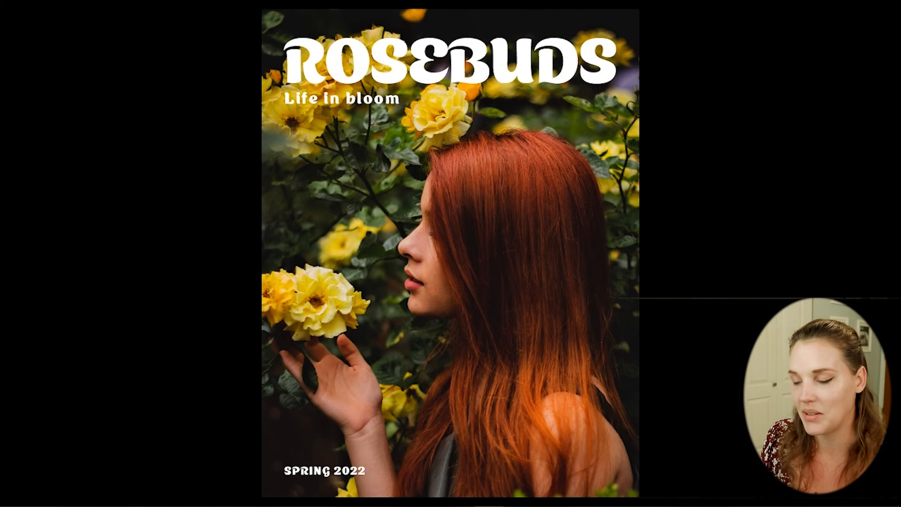
{"action": "key", "text": "Right"}
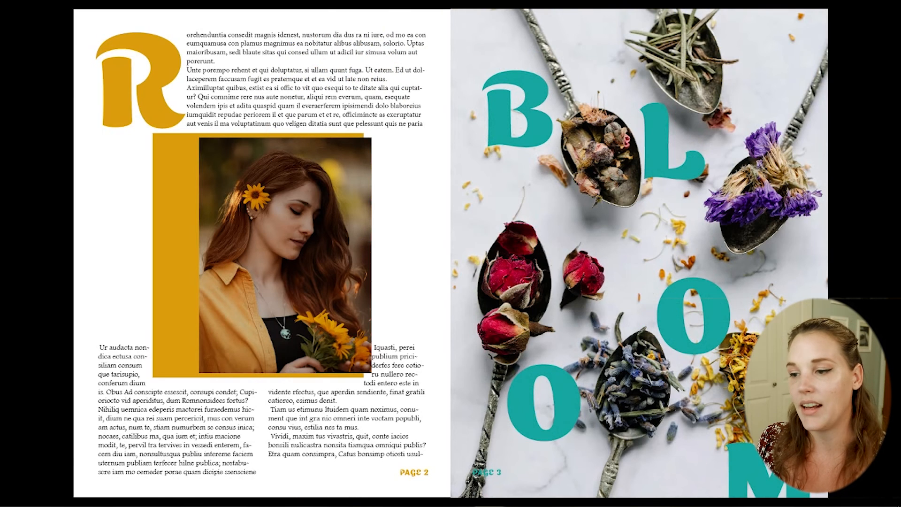
{"action": "key", "text": "Right"}
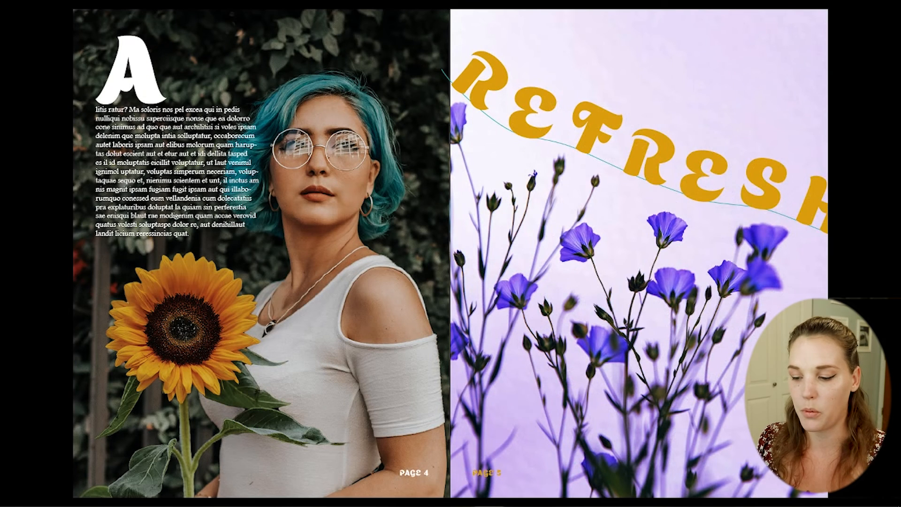